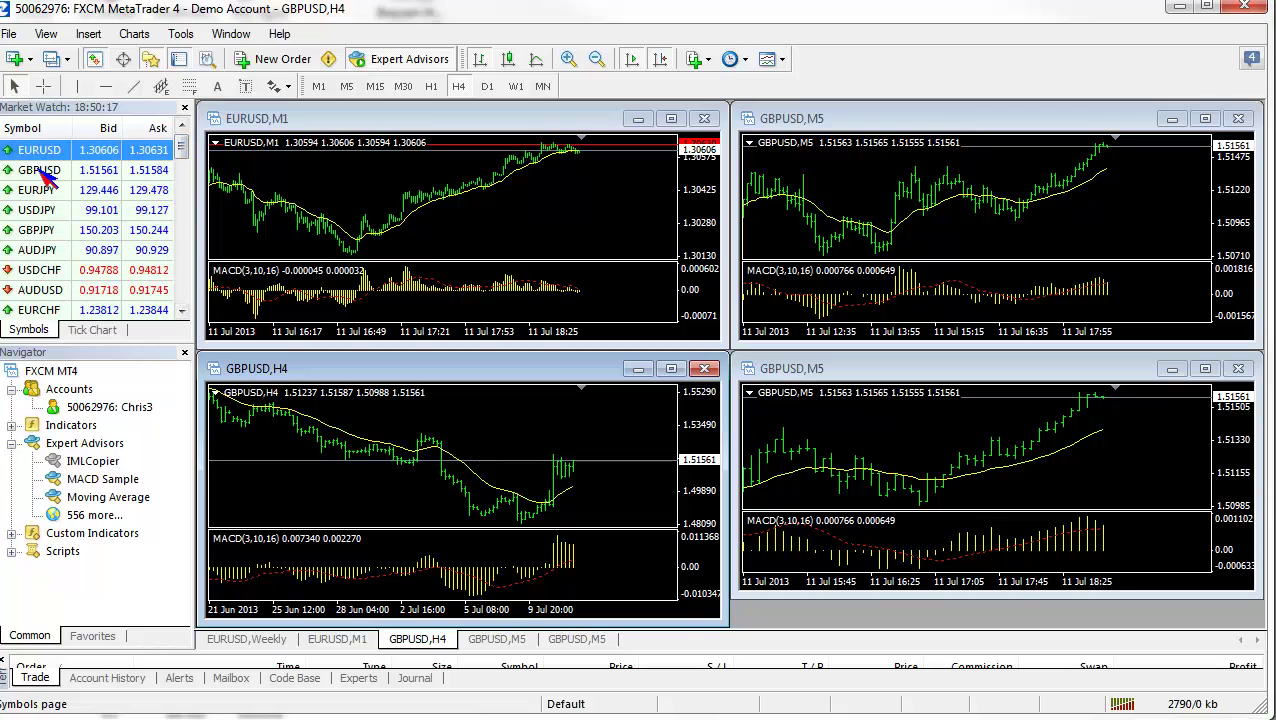
Switch the EURUSD M1 chart to GBPUSD using the symbol from Market Watch.
left_click(41, 170)
left_click_drag(41, 170, 322, 172)
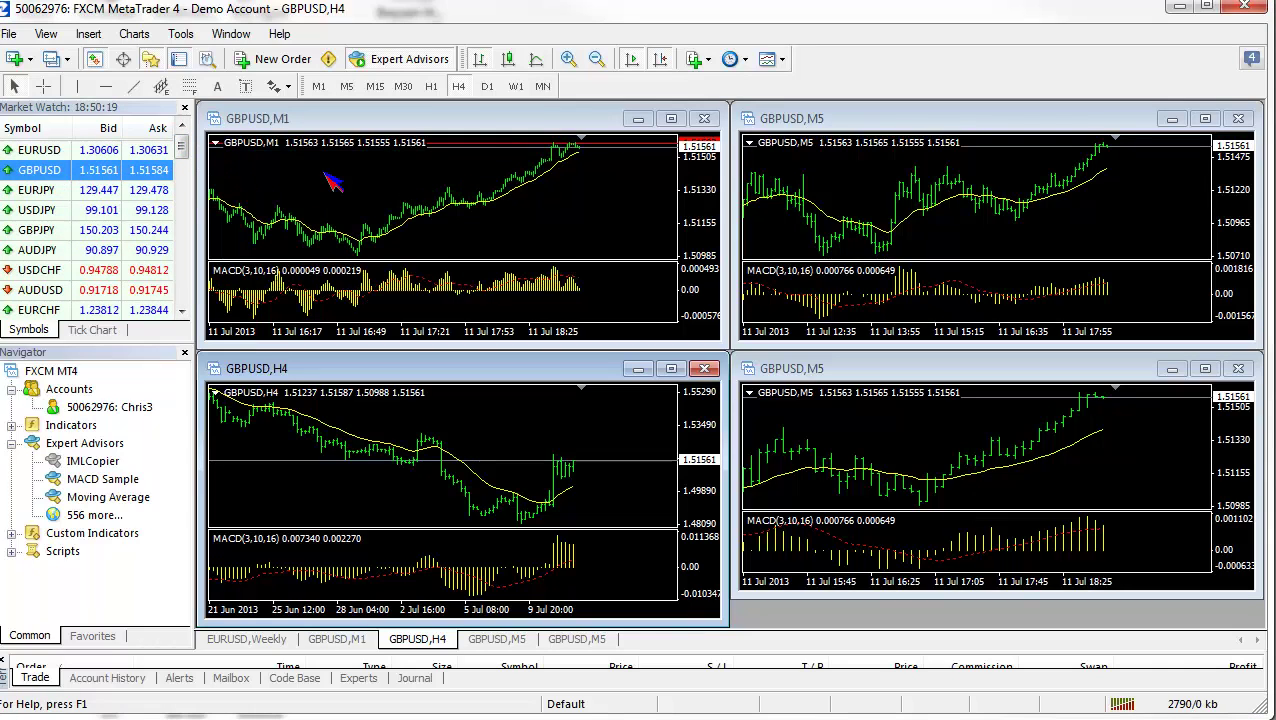
Open a new chart window for GBPUSD from Market Watch and maximize it.
right_click(30, 174)
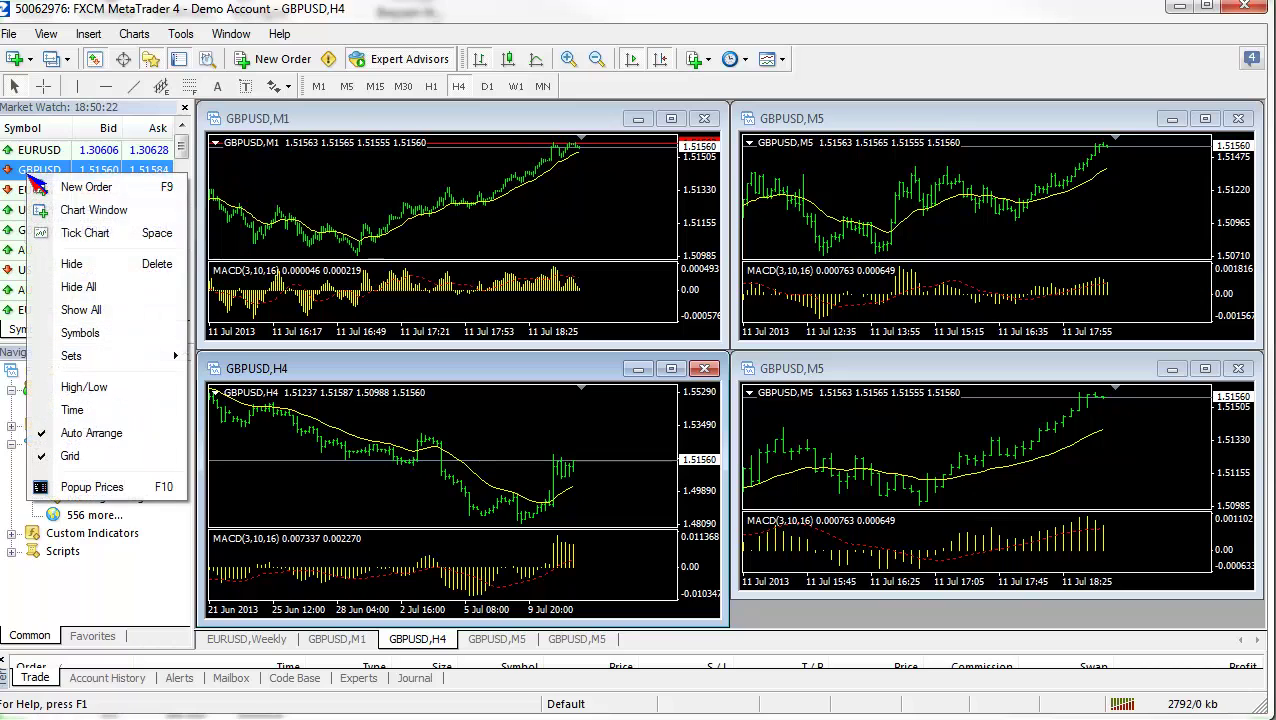
left_click(74, 217)
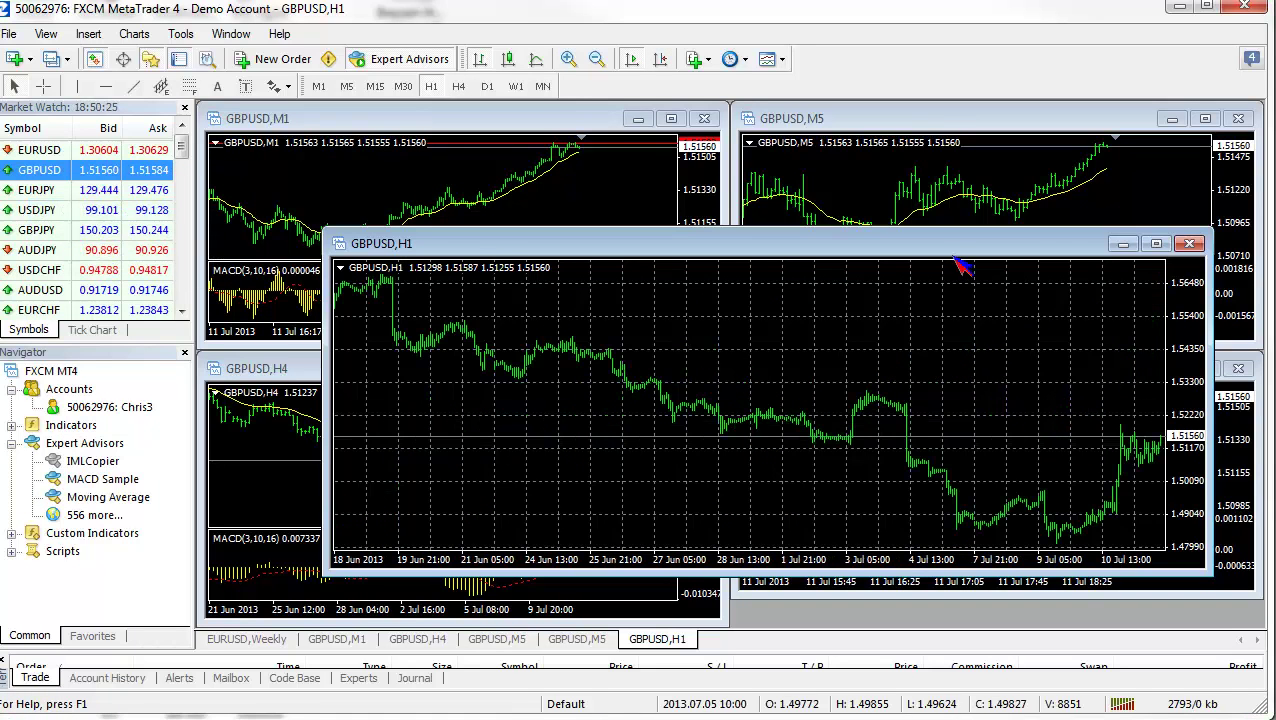
left_click(1157, 245)
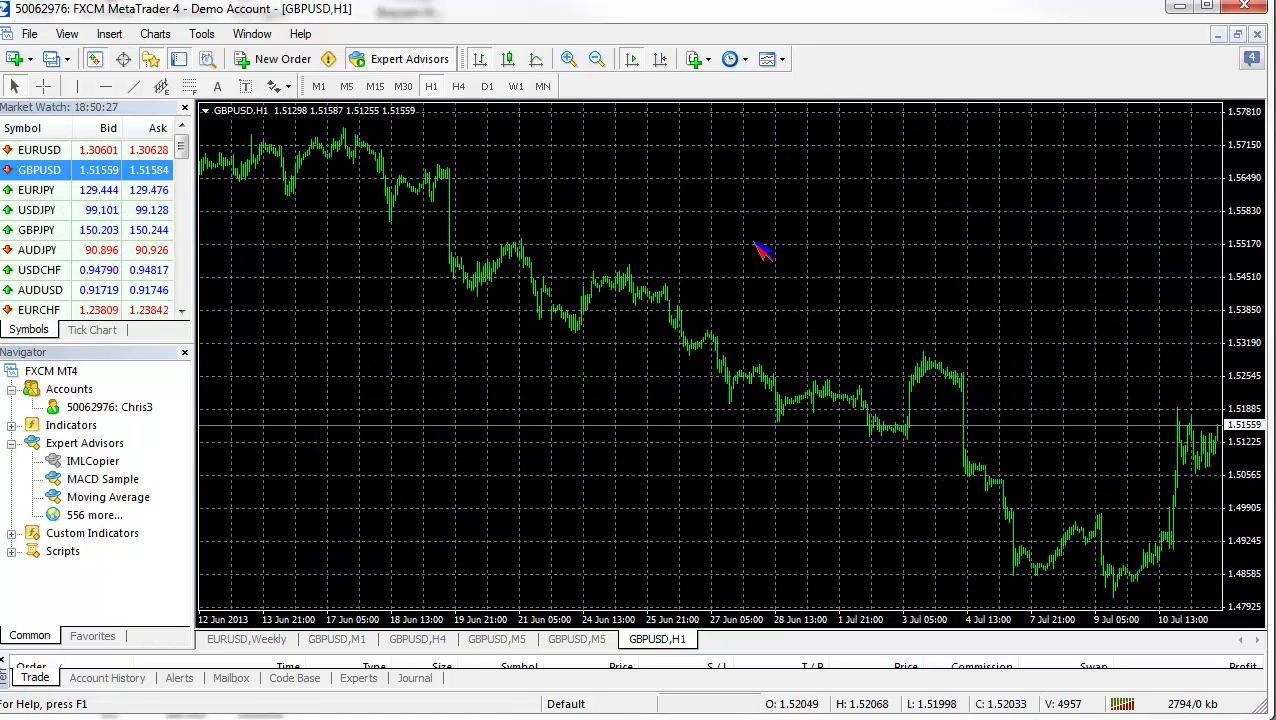
Load the iml01.tpl template onto the new GBPUSD H1 chart.
right_click(698, 237)
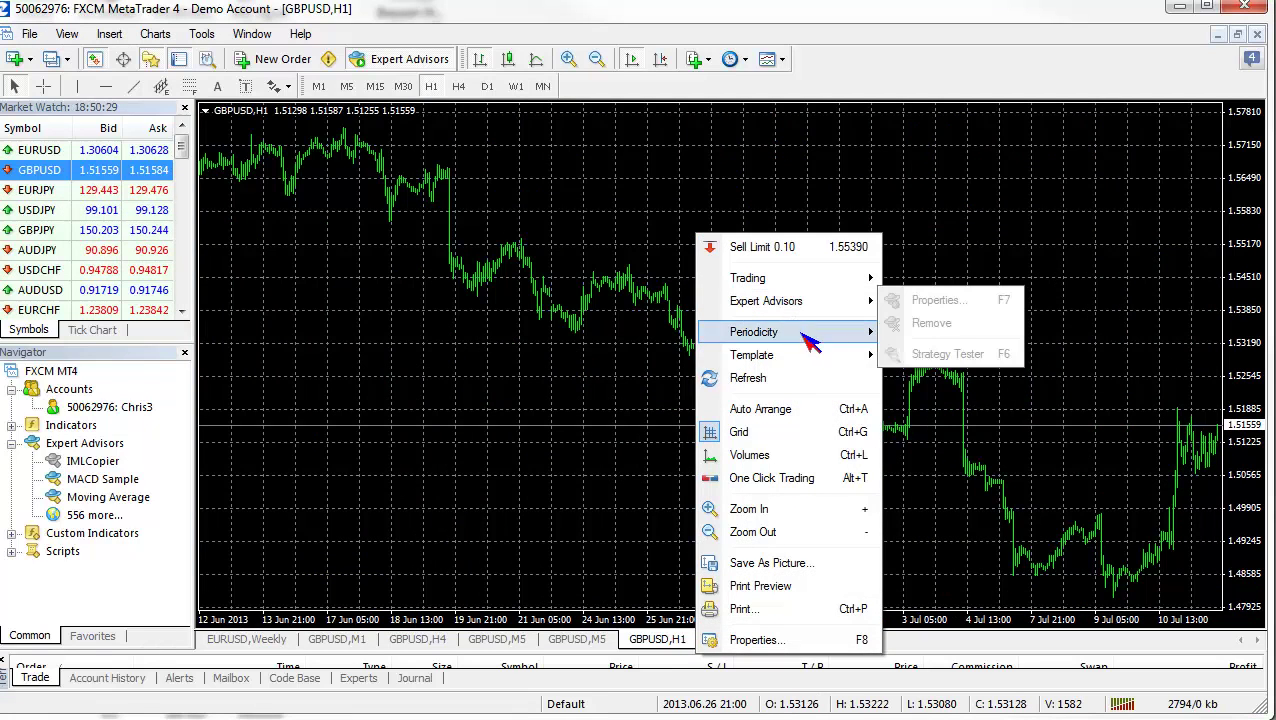
mouse_move(820, 358)
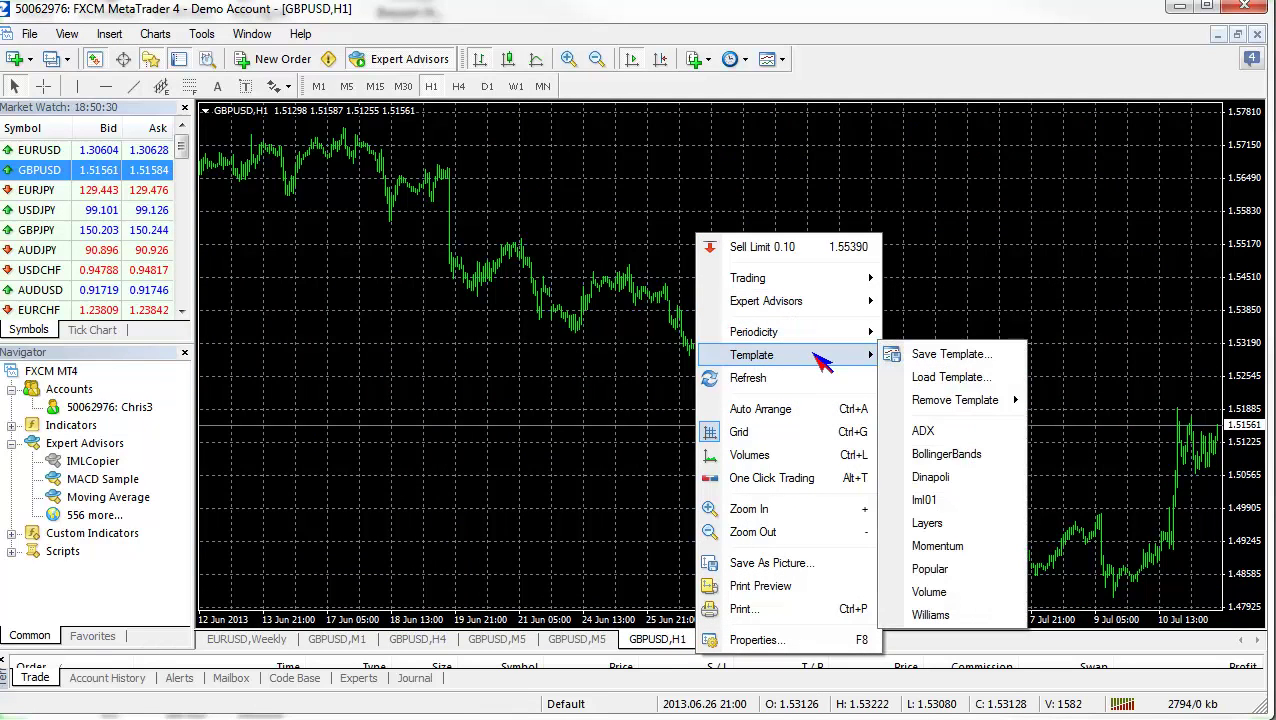
left_click(928, 376)
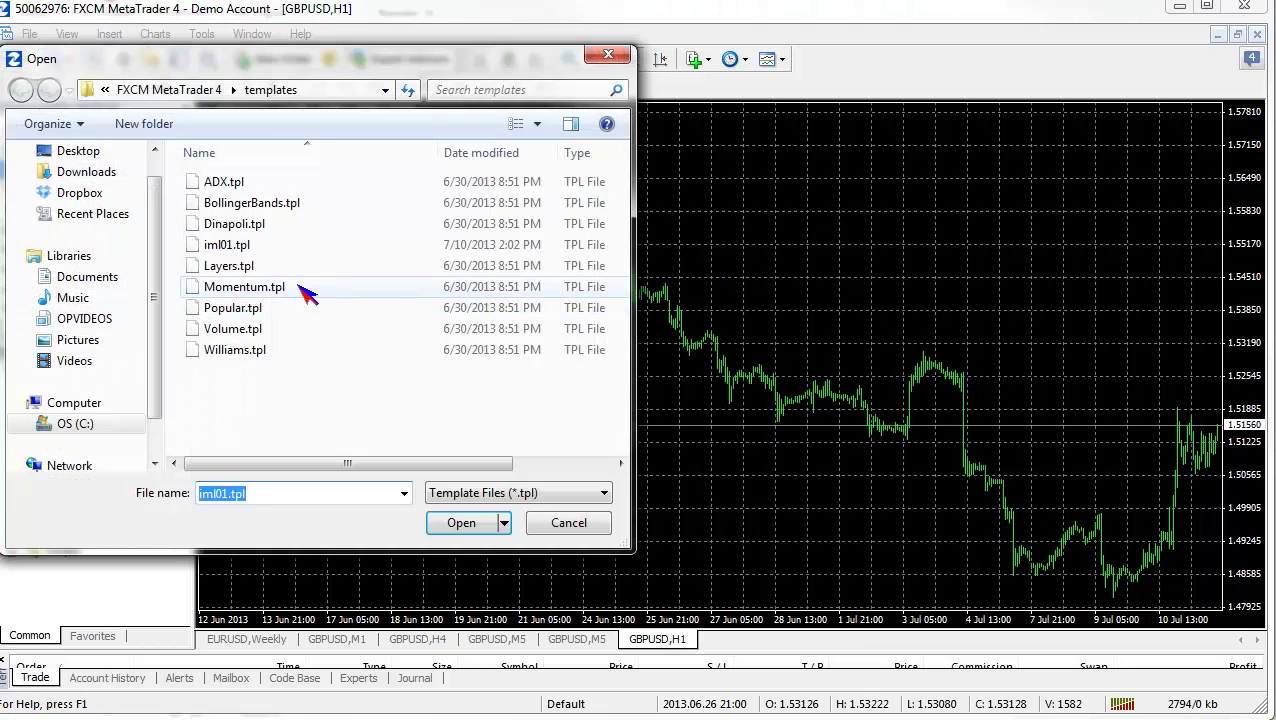
left_click(236, 246)
left_click(464, 527)
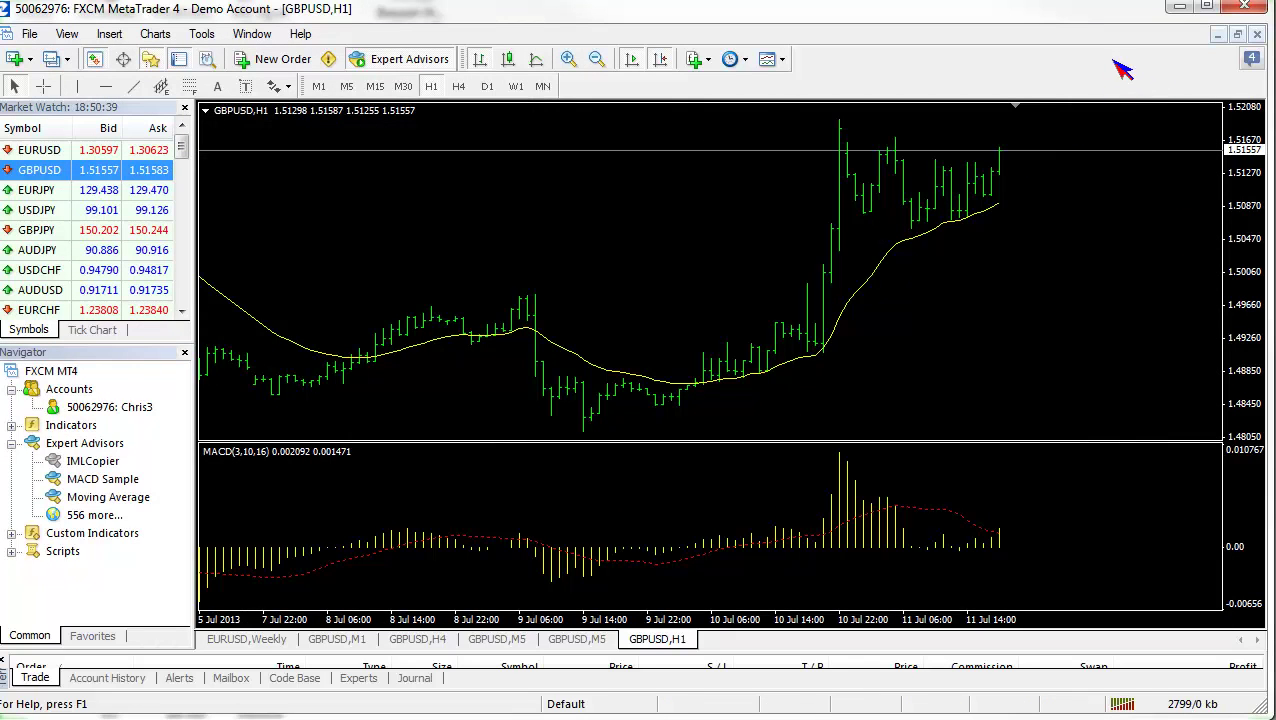
Close the new GBPUSD H1 chart and maximize the GBPUSD H4 chart.
left_click(1237, 36)
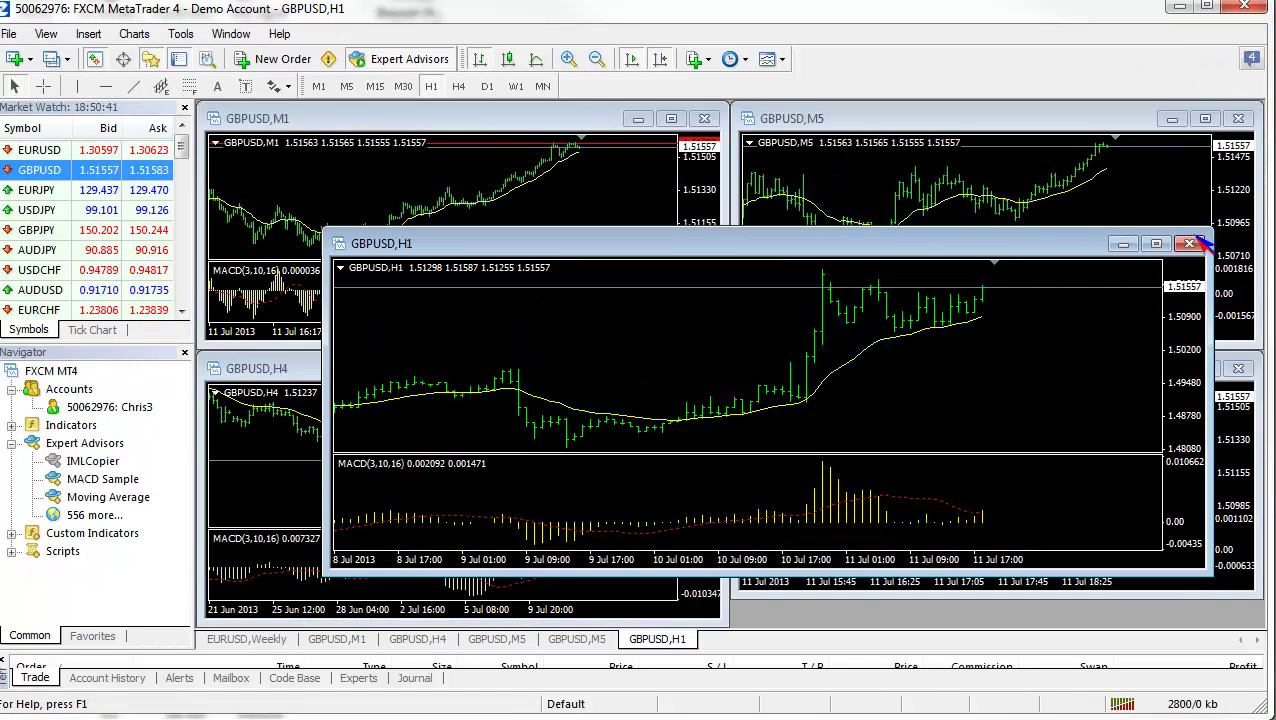
left_click(1189, 244)
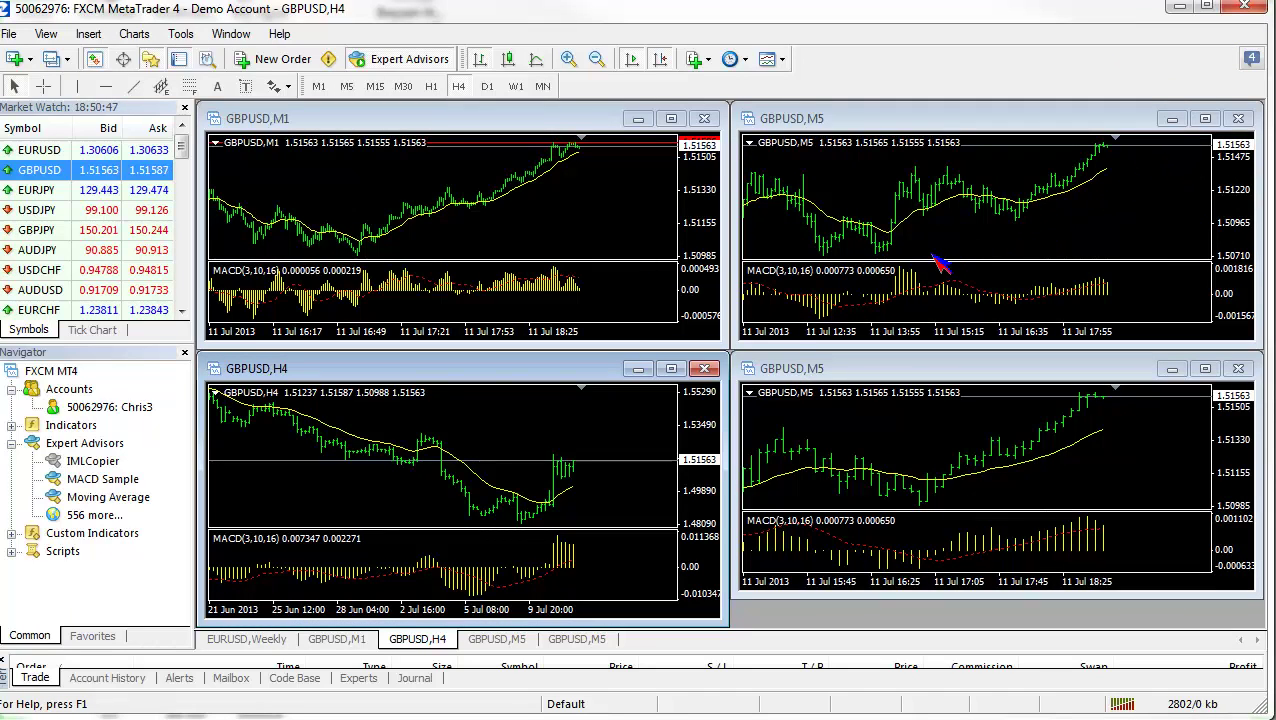
left_click(671, 369)
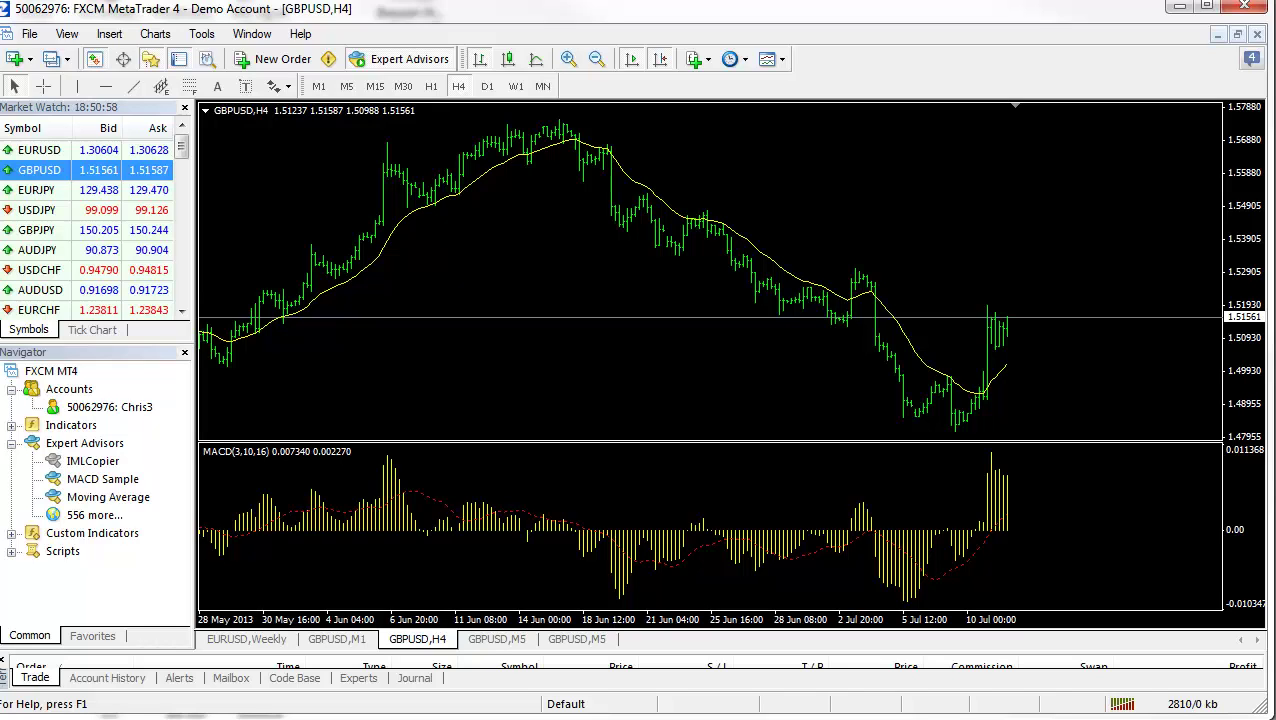
Annotate the moving average with two yellow arrows, a magenta trace over nearby price, and the handwritten label "20 EMA".
mouse_move(953, 190)
left_mouse_down()
mouse_move(894, 228)
mouse_move(772, 262)
left_mouse_up()
left_click_drag(627, 294, 766, 262)
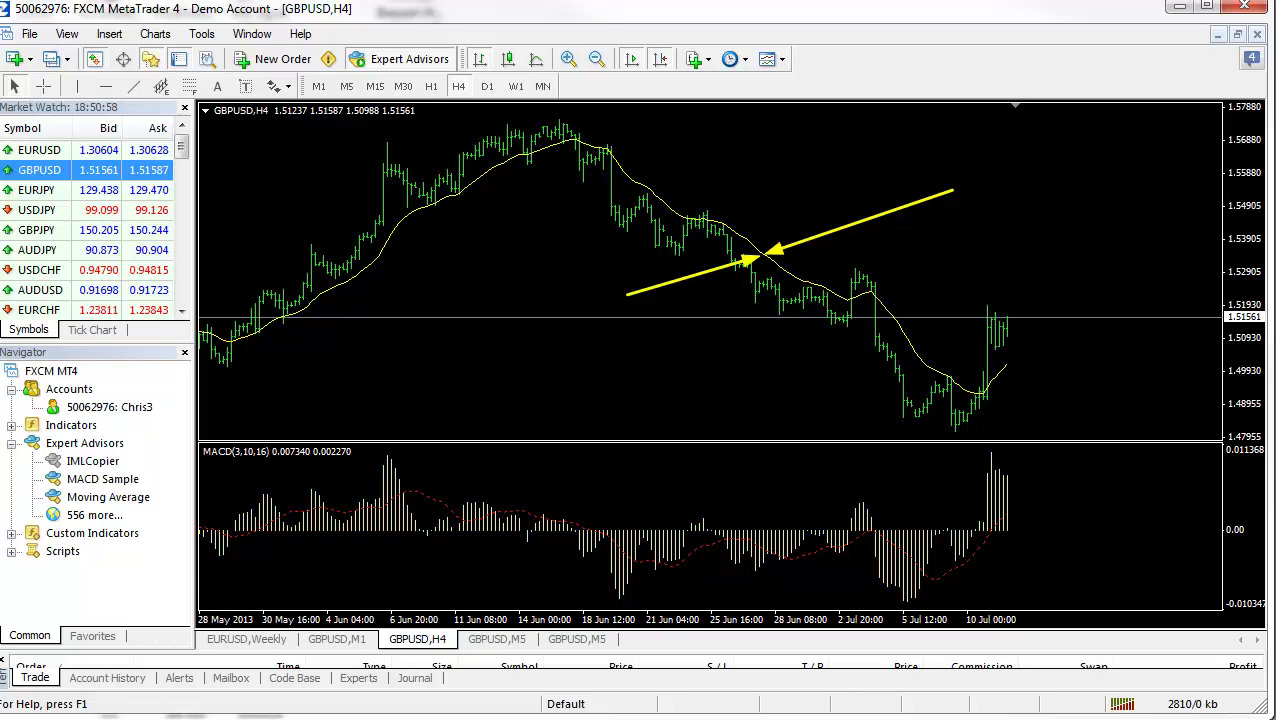
mouse_move(648, 160)
left_mouse_down()
mouse_move(659, 212)
mouse_move(726, 235)
left_mouse_up()
mouse_move(966, 150)
left_mouse_down()
mouse_move(994, 177)
mouse_move(1007, 153)
mouse_move(1014, 177)
mouse_move(1026, 166)
mouse_move(1015, 155)
mouse_move(1043, 144)
mouse_move(1046, 166)
mouse_move(1041, 145)
mouse_move(1054, 142)
mouse_move(1064, 170)
mouse_move(1075, 148)
mouse_move(1080, 166)
mouse_move(1115, 160)
left_mouse_up()
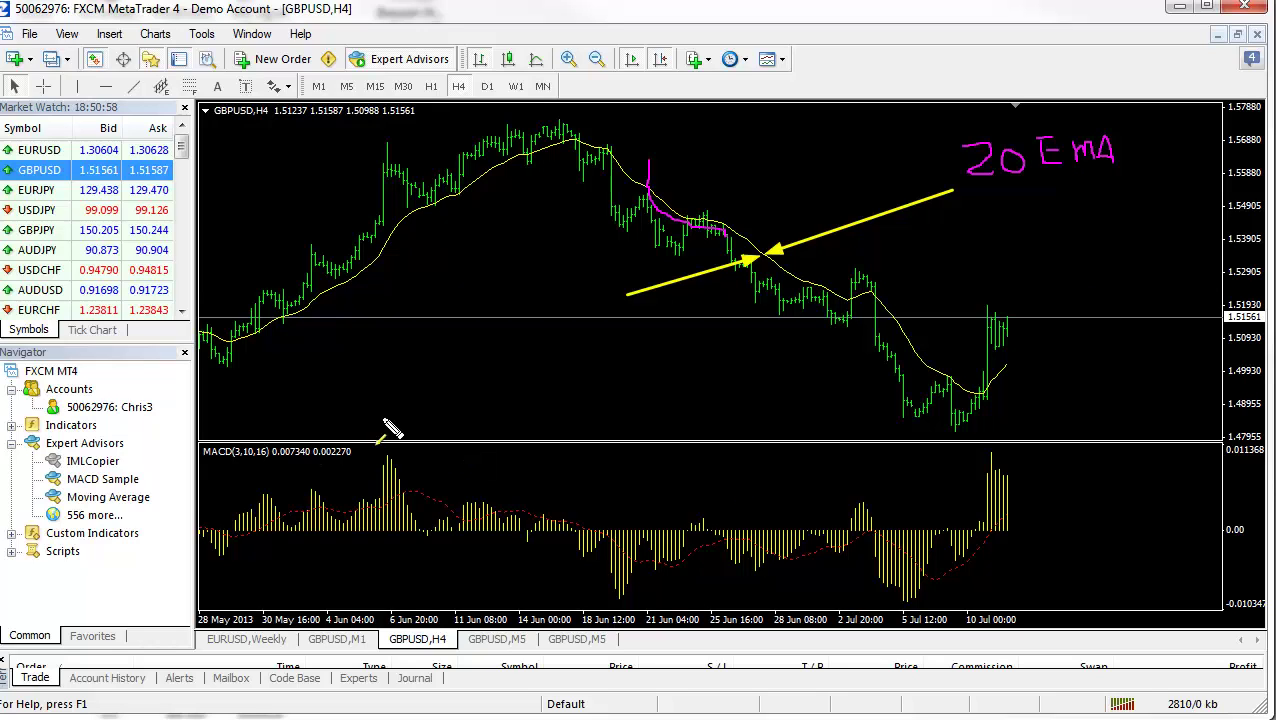
Draw yellow arrows toward the MACD label and circle its 3,10,16 parameters in red.
left_click_drag(512, 362, 292, 438)
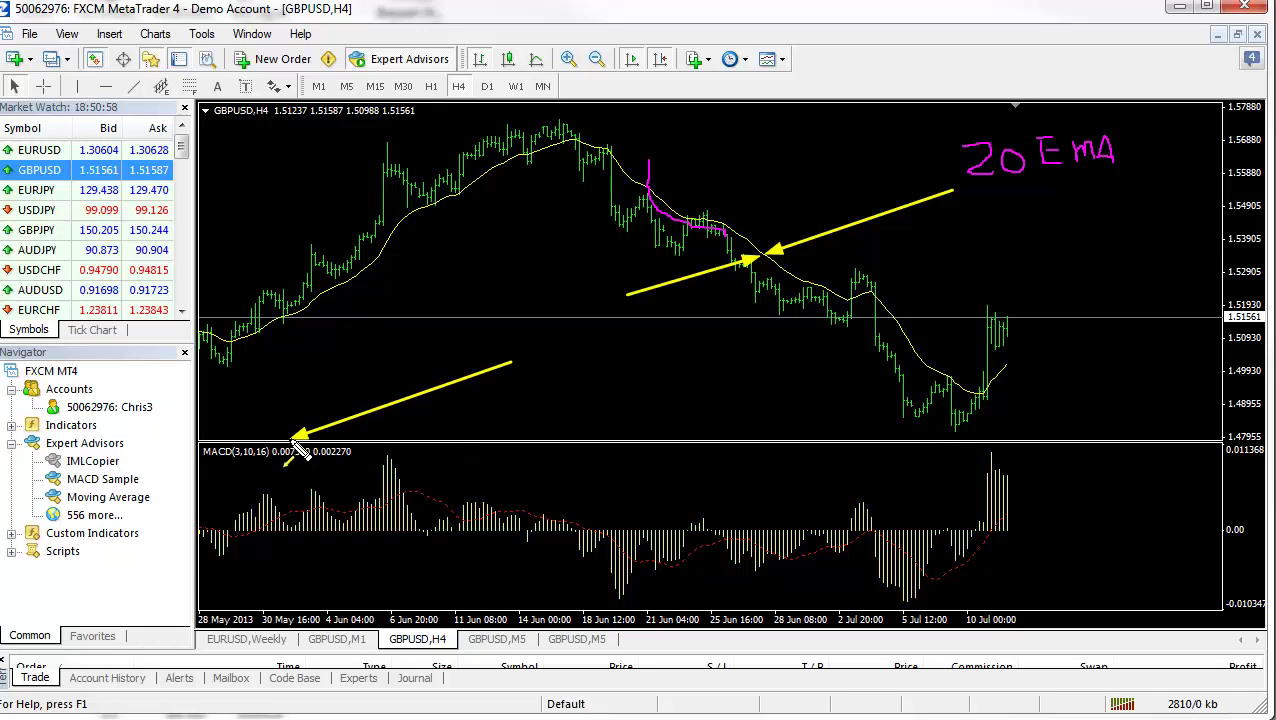
left_click_drag(208, 507, 217, 466)
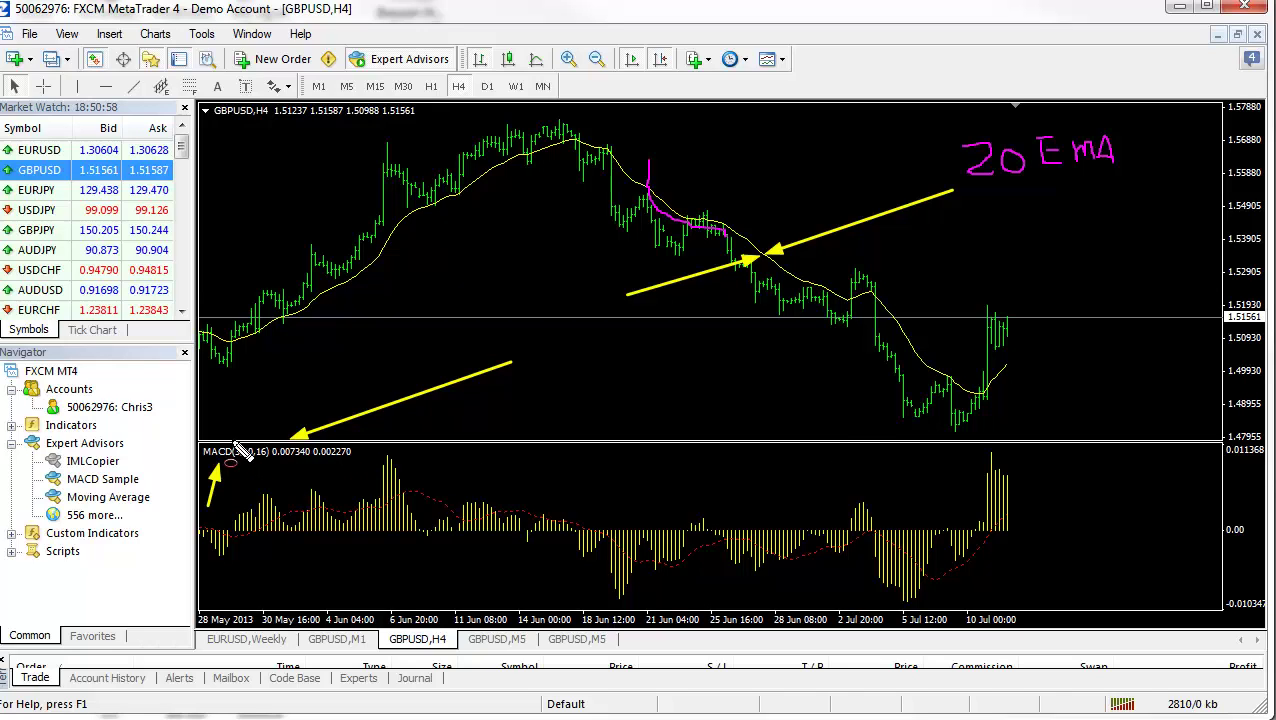
left_click_drag(217, 436, 278, 473)
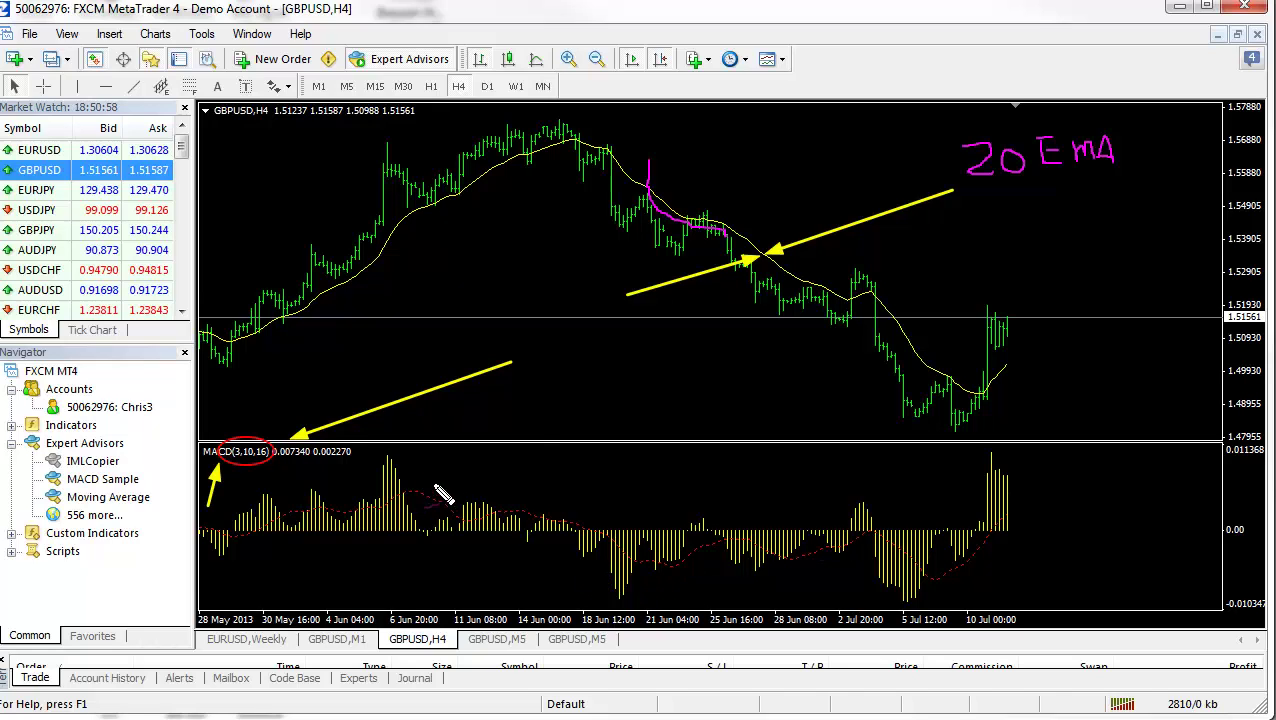
Draw magenta arrows at the MACD signal line and the latest histogram bars, and sketch magenta strokes below the price curve.
mouse_move(540, 438)
left_mouse_down()
mouse_move(432, 502)
mouse_move(430, 488)
mouse_move(446, 489)
left_mouse_up()
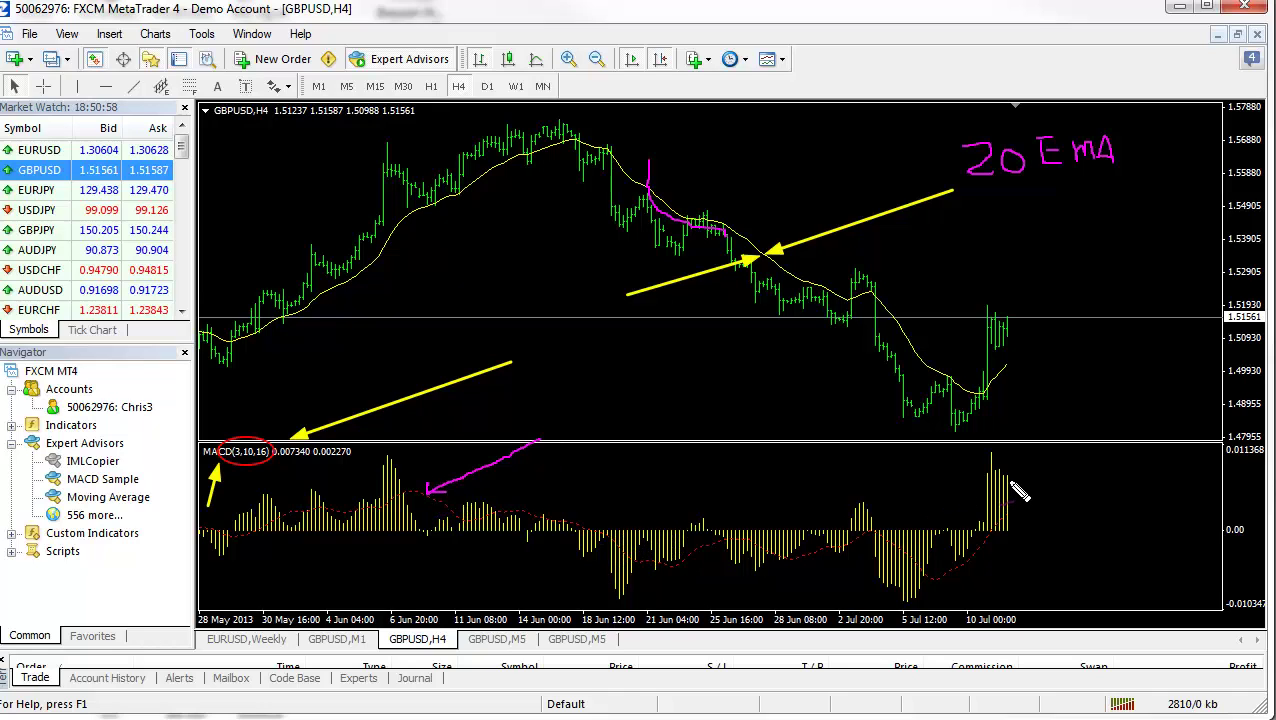
mouse_move(1048, 478)
left_mouse_down()
mouse_move(1005, 488)
mouse_move(1016, 477)
left_mouse_up()
left_click_drag(1005, 488, 1020, 494)
mouse_move(711, 382)
left_mouse_down()
mouse_move(711, 420)
mouse_move(717, 395)
mouse_move(726, 419)
mouse_move(712, 399)
left_mouse_up()
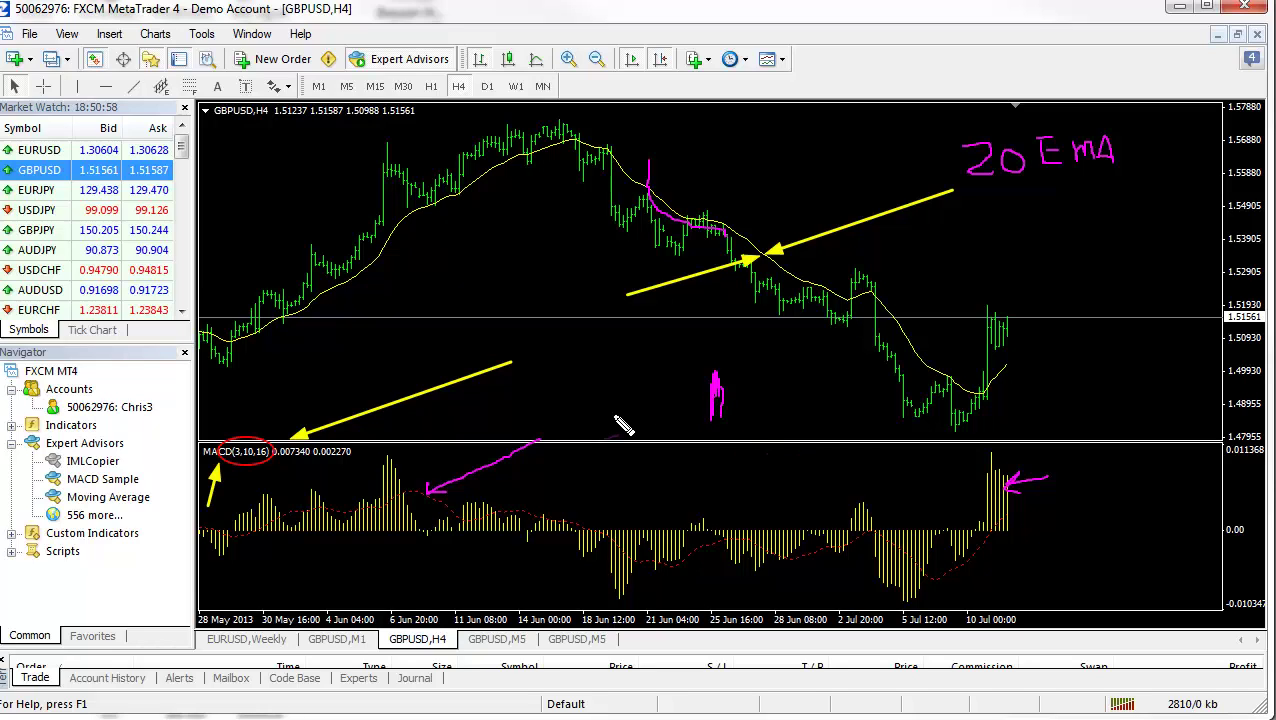
left_click_drag(613, 412, 692, 409)
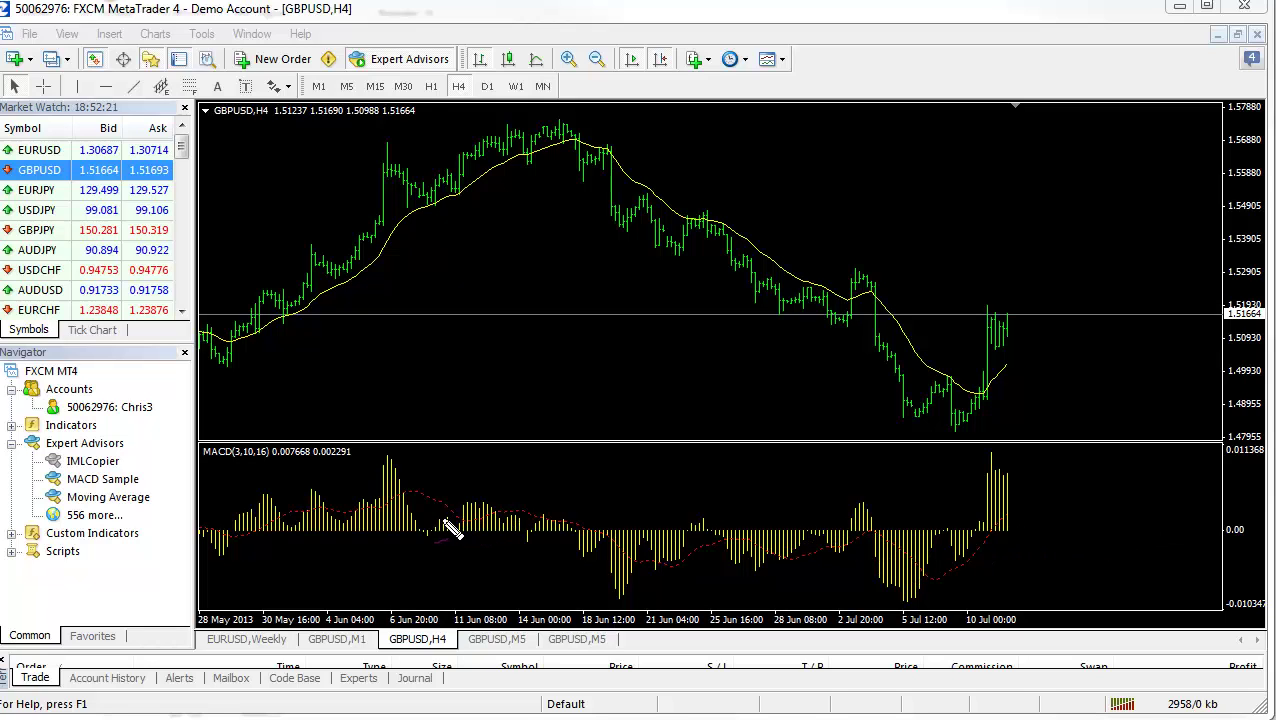
Trace the outline of the MACD histogram in magenta across the whole GBPUSD H4 chart.
mouse_move(424, 531)
left_mouse_down()
mouse_move(469, 503)
mouse_move(496, 524)
mouse_move(519, 518)
mouse_move(528, 542)
mouse_move(543, 516)
mouse_move(589, 560)
mouse_move(610, 535)
mouse_move(625, 600)
mouse_move(644, 542)
mouse_move(656, 570)
mouse_move(683, 563)
mouse_move(699, 521)
mouse_move(731, 563)
mouse_move(749, 557)
mouse_move(762, 571)
mouse_move(811, 532)
mouse_move(842, 552)
mouse_move(851, 510)
mouse_move(868, 503)
mouse_move(877, 566)
mouse_move(913, 595)
mouse_move(946, 533)
mouse_move(967, 558)
mouse_move(1001, 470)
left_mouse_up()
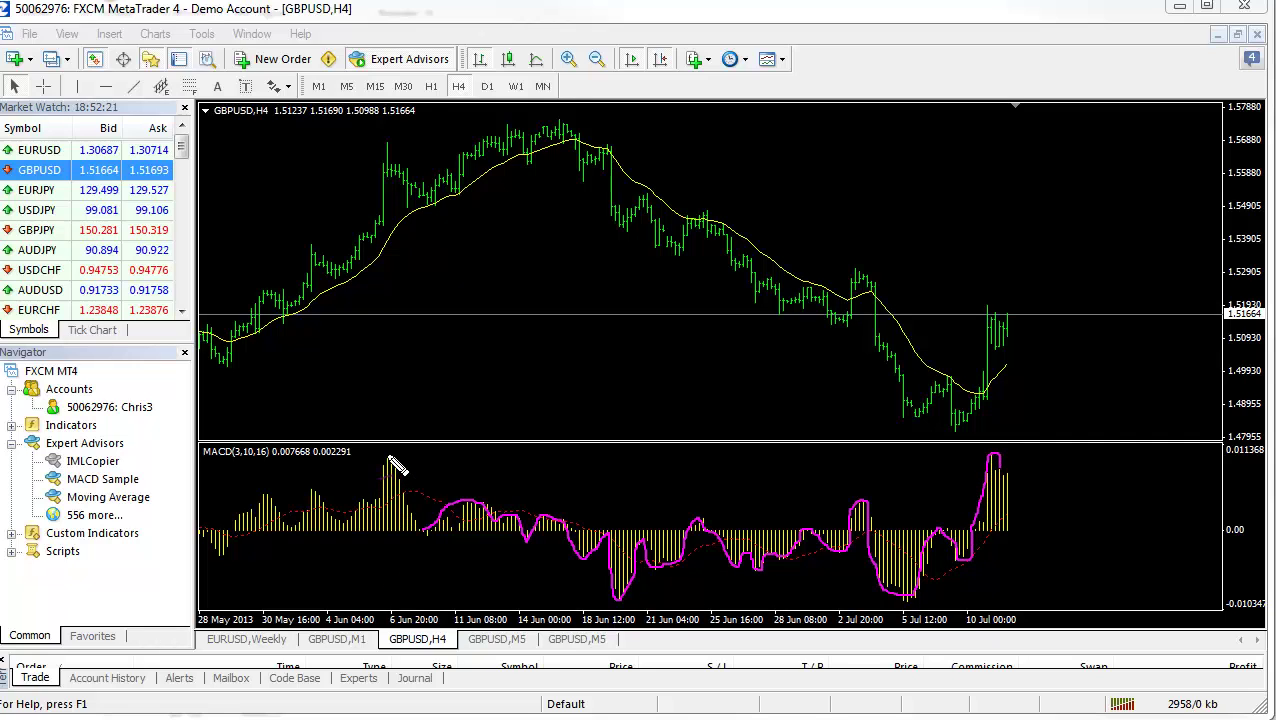
left_click_drag(389, 456, 424, 530)
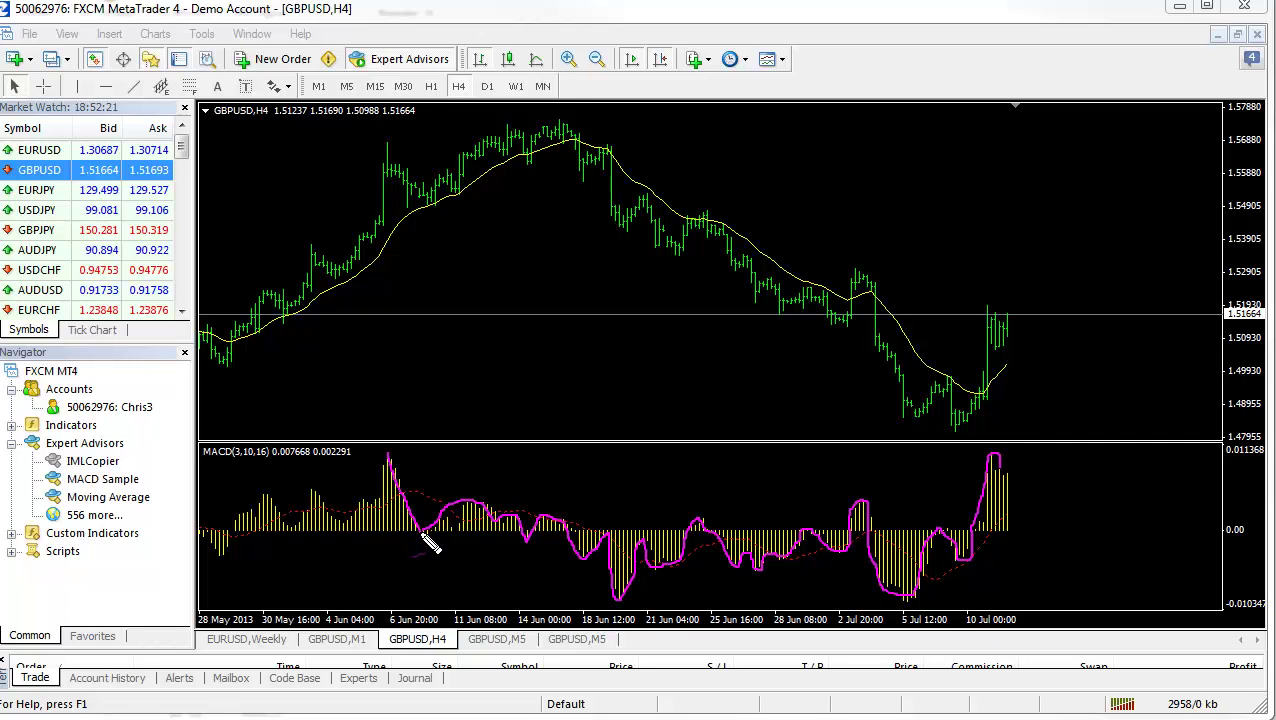
mouse_move(387, 456)
left_mouse_down()
mouse_move(346, 524)
mouse_move(320, 498)
mouse_move(289, 527)
mouse_move(275, 502)
mouse_move(203, 551)
left_mouse_up()
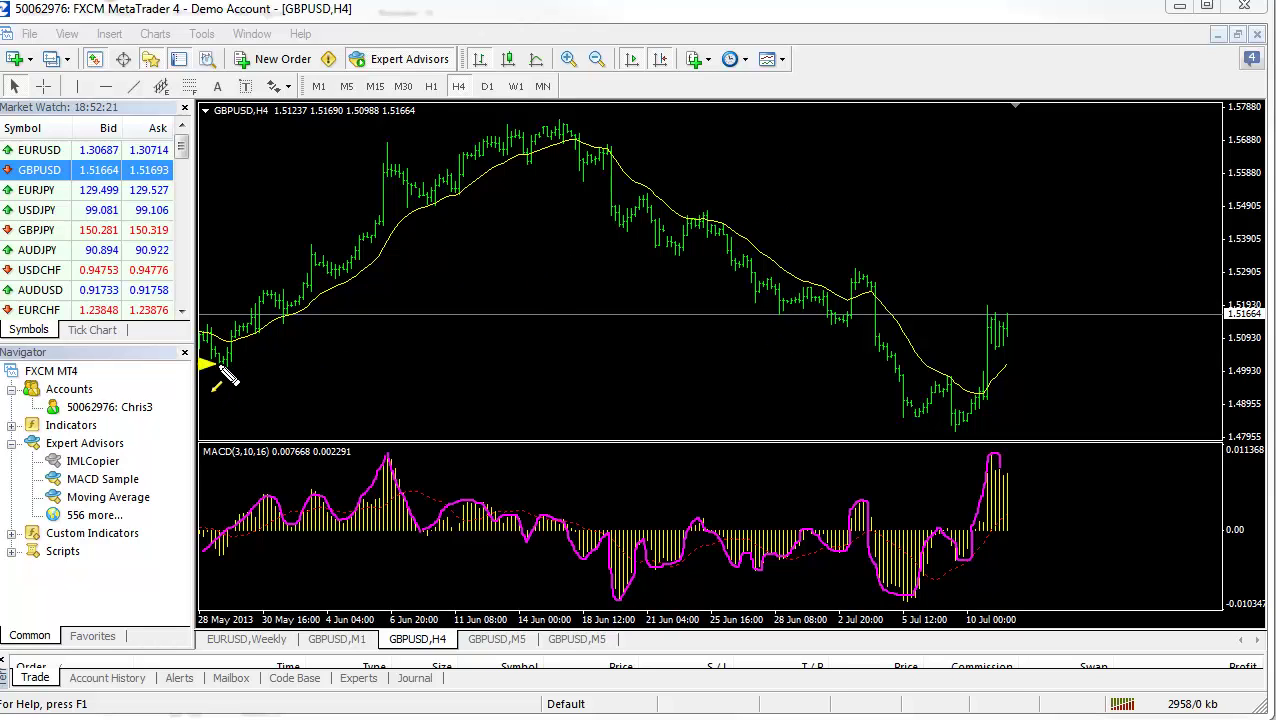
Draw a yellow arrow along the June uptrend and mark its three pullbacks with small arrows on both price and MACD.
mouse_move(214, 362)
left_mouse_down()
mouse_move(285, 318)
mouse_move(385, 213)
mouse_move(496, 160)
mouse_move(515, 132)
left_mouse_up()
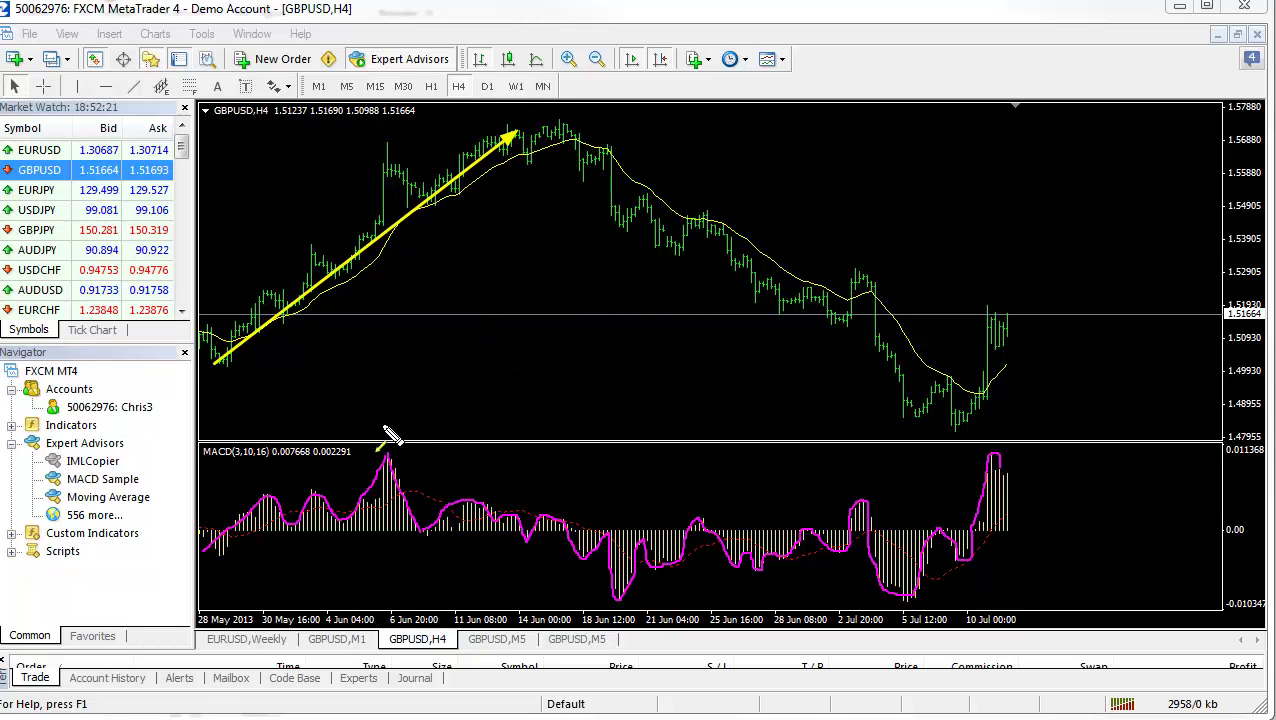
left_click_drag(280, 568, 287, 535)
left_click_drag(338, 574, 343, 530)
left_click_drag(418, 572, 421, 536)
left_click_drag(285, 377, 285, 330)
left_click(333, 293)
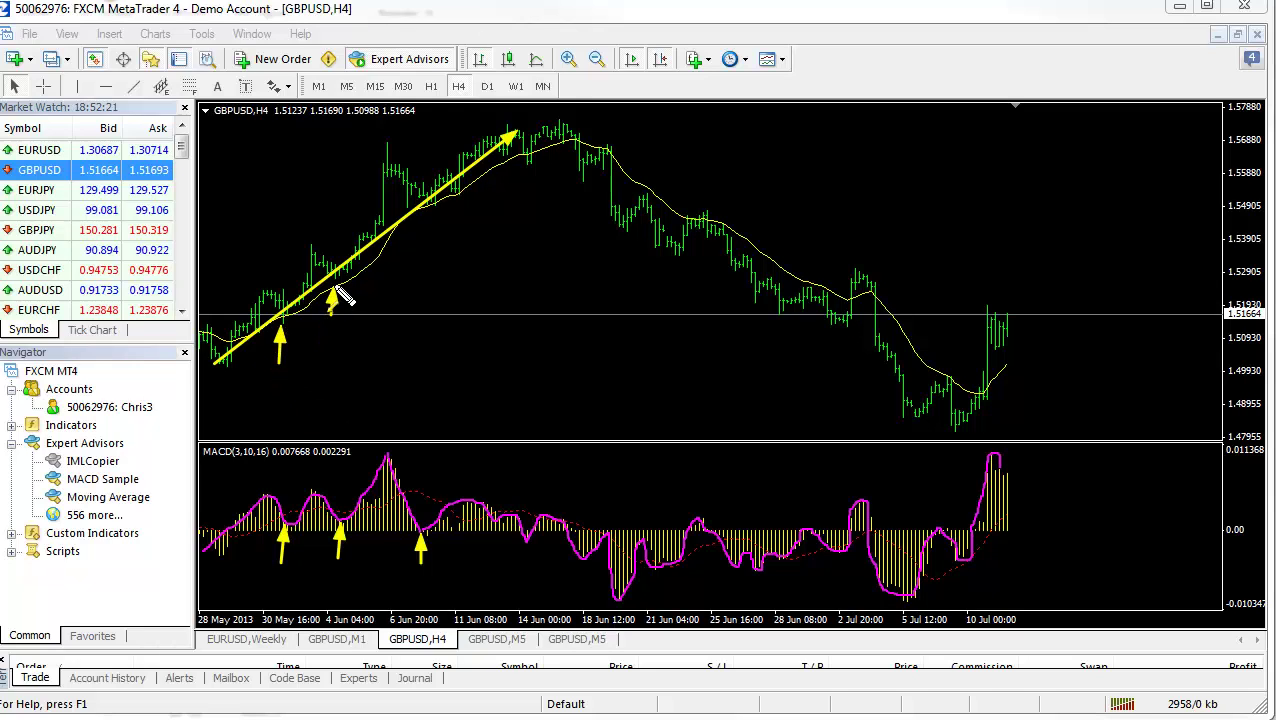
left_click(418, 225)
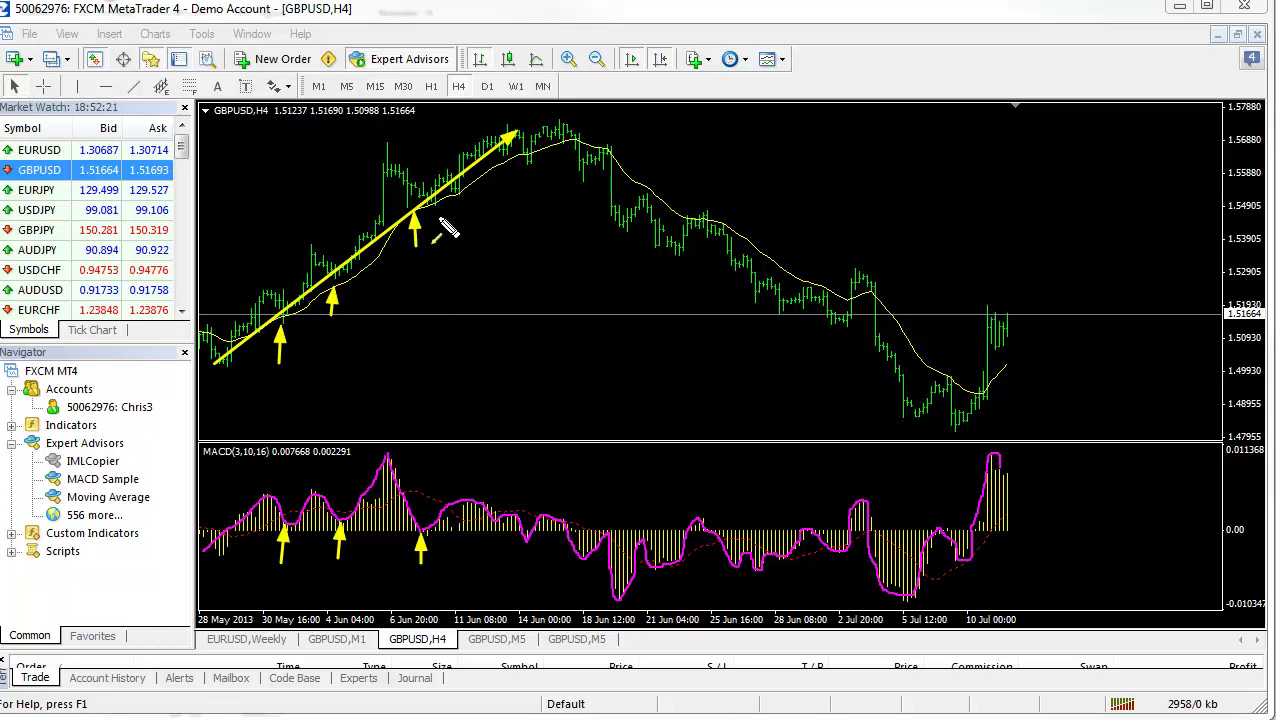
Draw yellow arrows down the third pullback on both MACD and price, and clear all annotations.
left_click_drag(384, 456, 418, 540)
left_click_drag(384, 141, 413, 210)
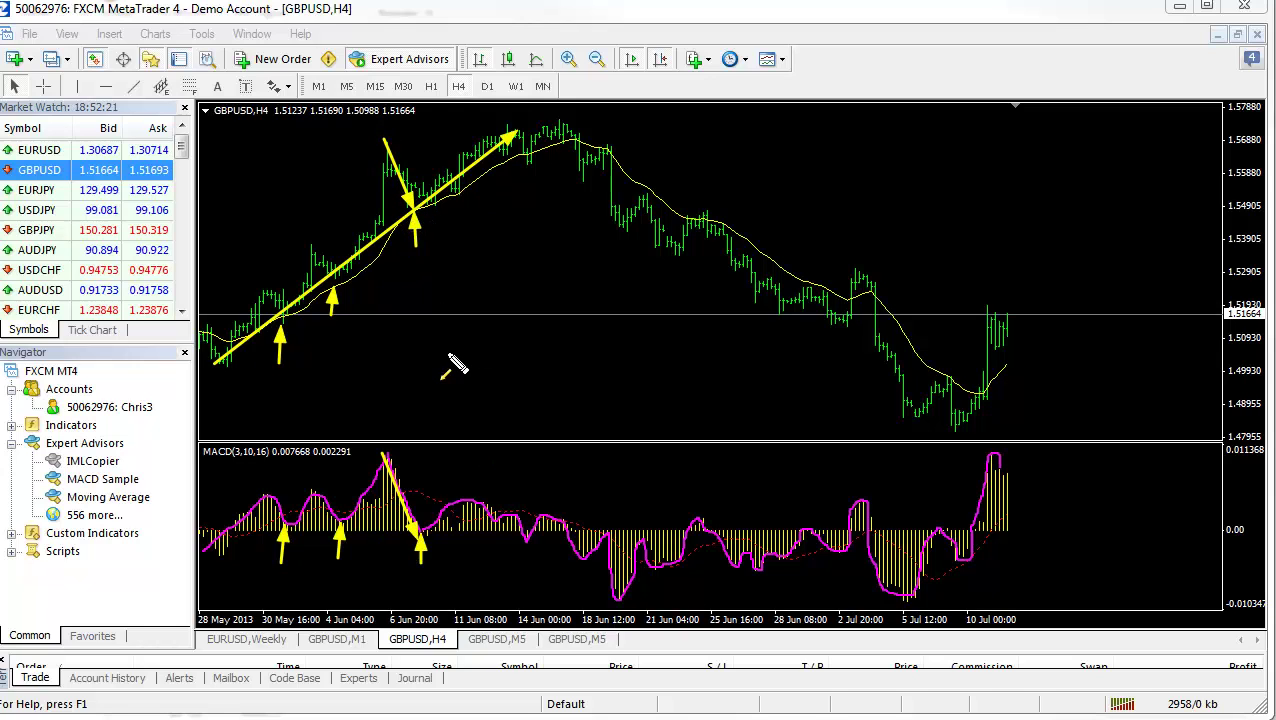
key("Escape")
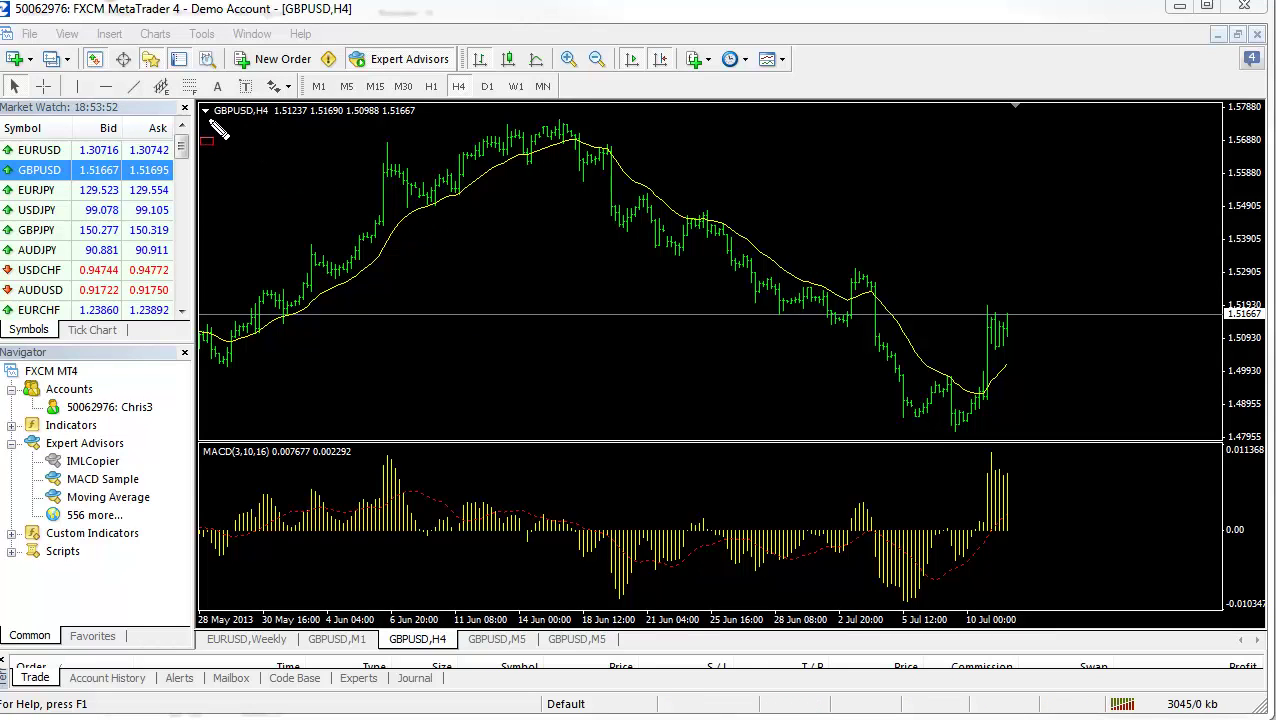
Frame the uptrend's price action with a red rectangle and trace the rising MACD signal line below it in magenta.
mouse_move(207, 128)
left_mouse_down()
mouse_move(216, 314)
mouse_move(256, 381)
mouse_move(323, 402)
mouse_move(512, 404)
mouse_move(528, 425)
left_mouse_up()
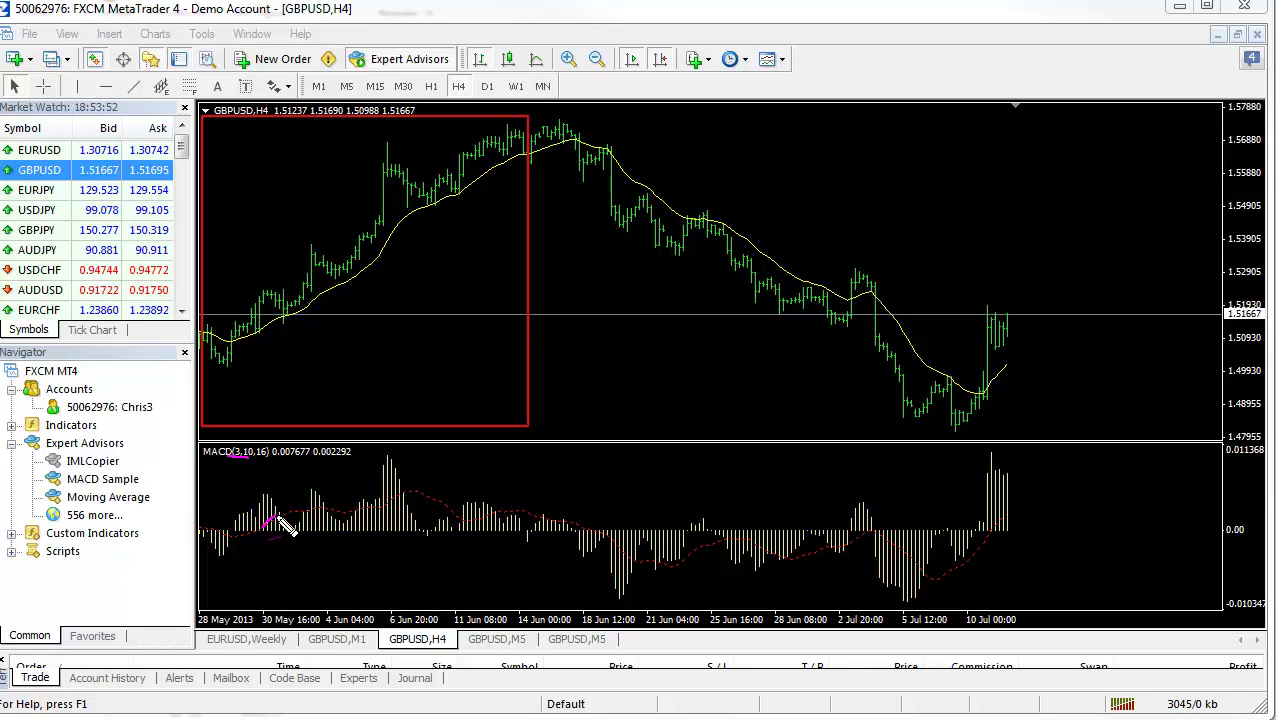
left_click_drag(280, 518, 413, 493)
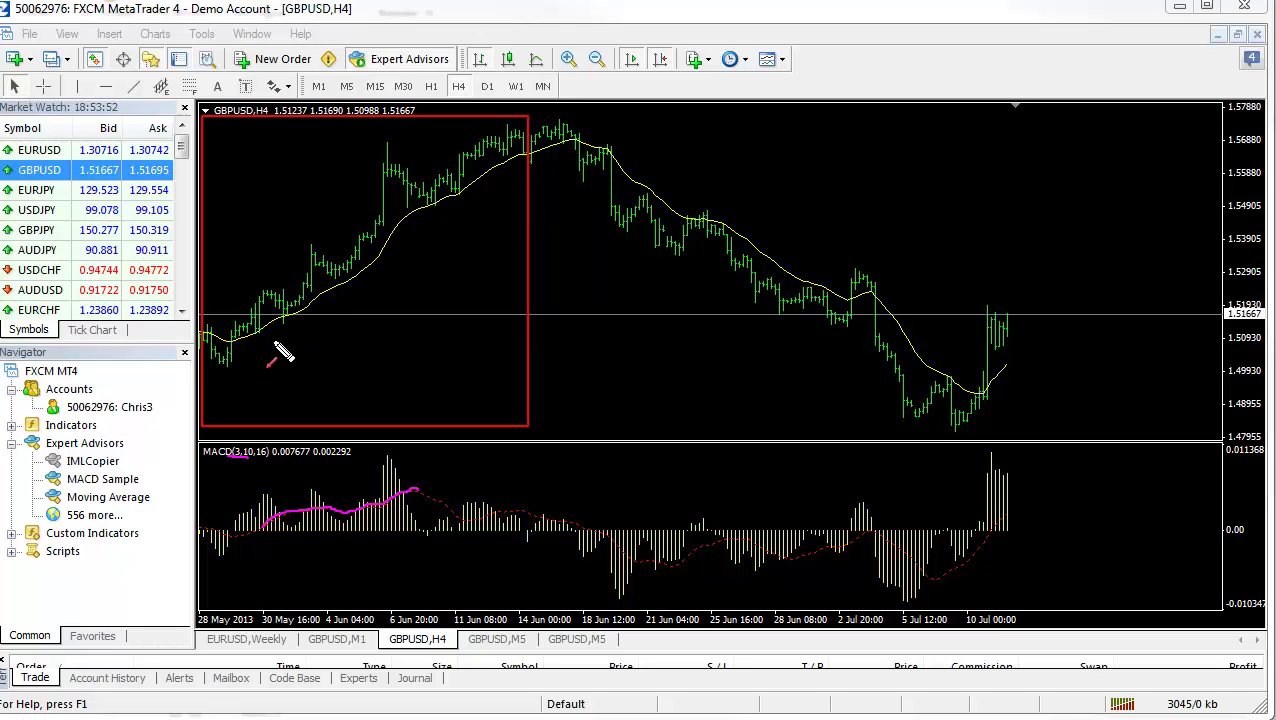
Mark the first upswing and pullback with red arrows on both price and MACD, and clear all annotations.
mouse_move(226, 365)
left_mouse_down()
mouse_move(250, 318)
mouse_move(274, 310)
mouse_move(285, 332)
left_mouse_up()
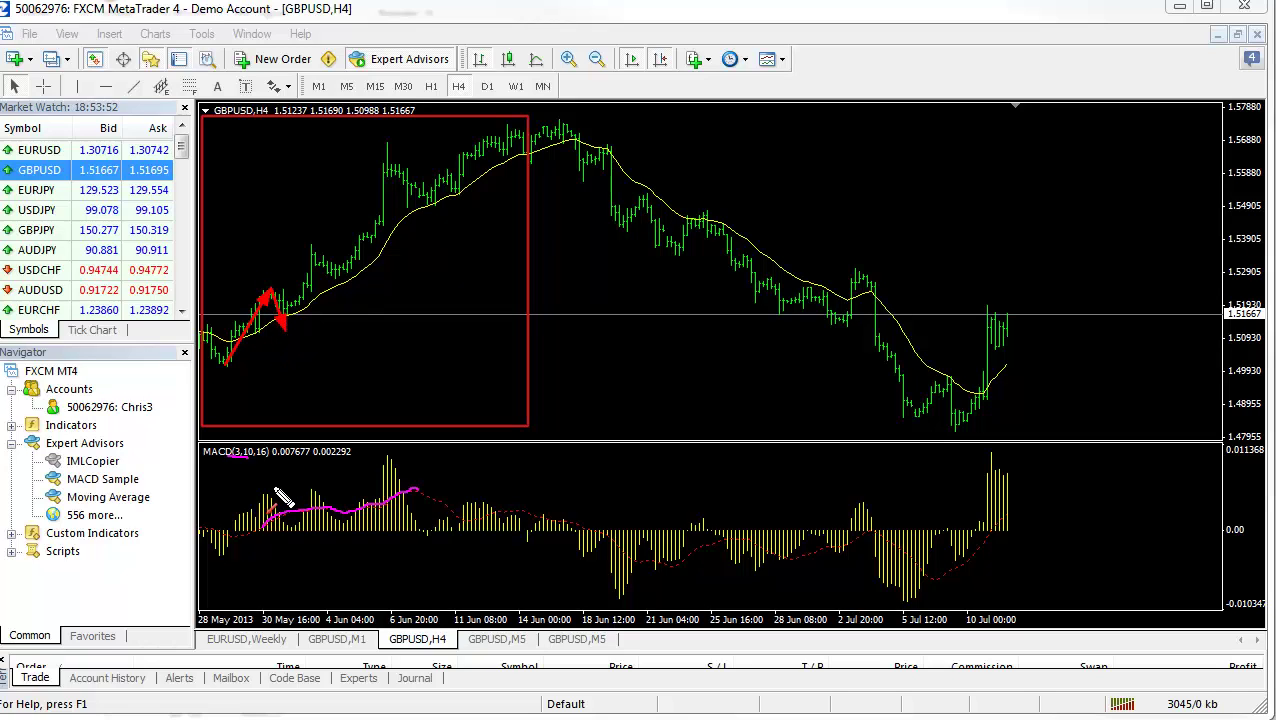
mouse_move(219, 554)
left_mouse_down()
mouse_move(266, 498)
mouse_move(283, 530)
left_mouse_up()
left_click_drag(396, 572, 404, 563)
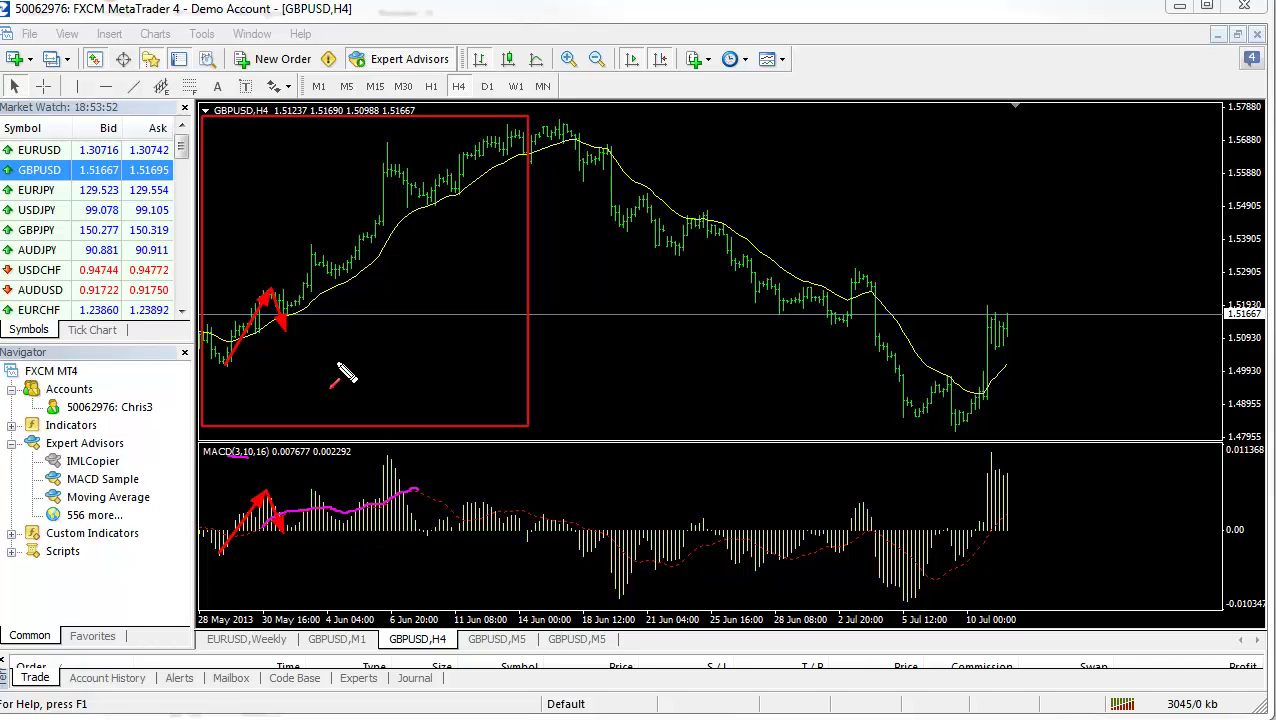
key("Escape")
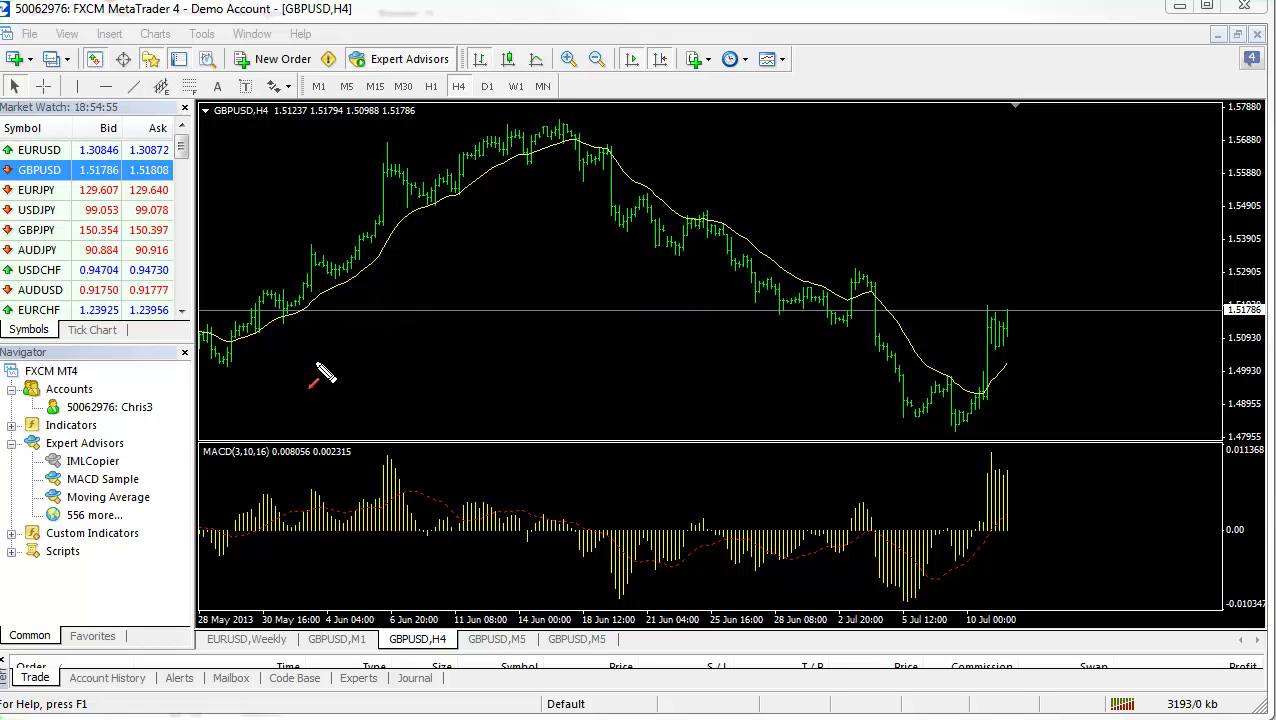
Mark the uptrend's three pullbacks to the moving average with red arrows and draw two red rectangles near 1.5700 and 1.5290.
mouse_move(296, 318)
left_mouse_down()
mouse_move(410, 260)
mouse_move(432, 206)
left_mouse_up()
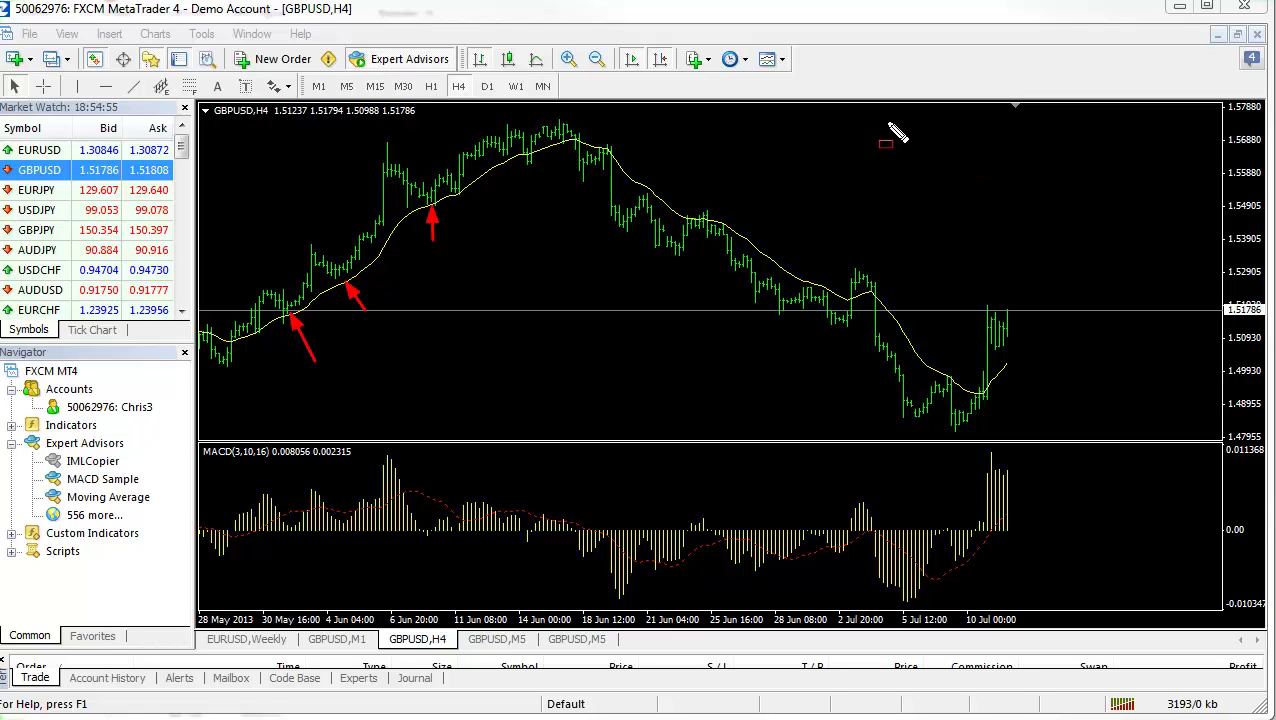
left_click_drag(882, 116, 1161, 132)
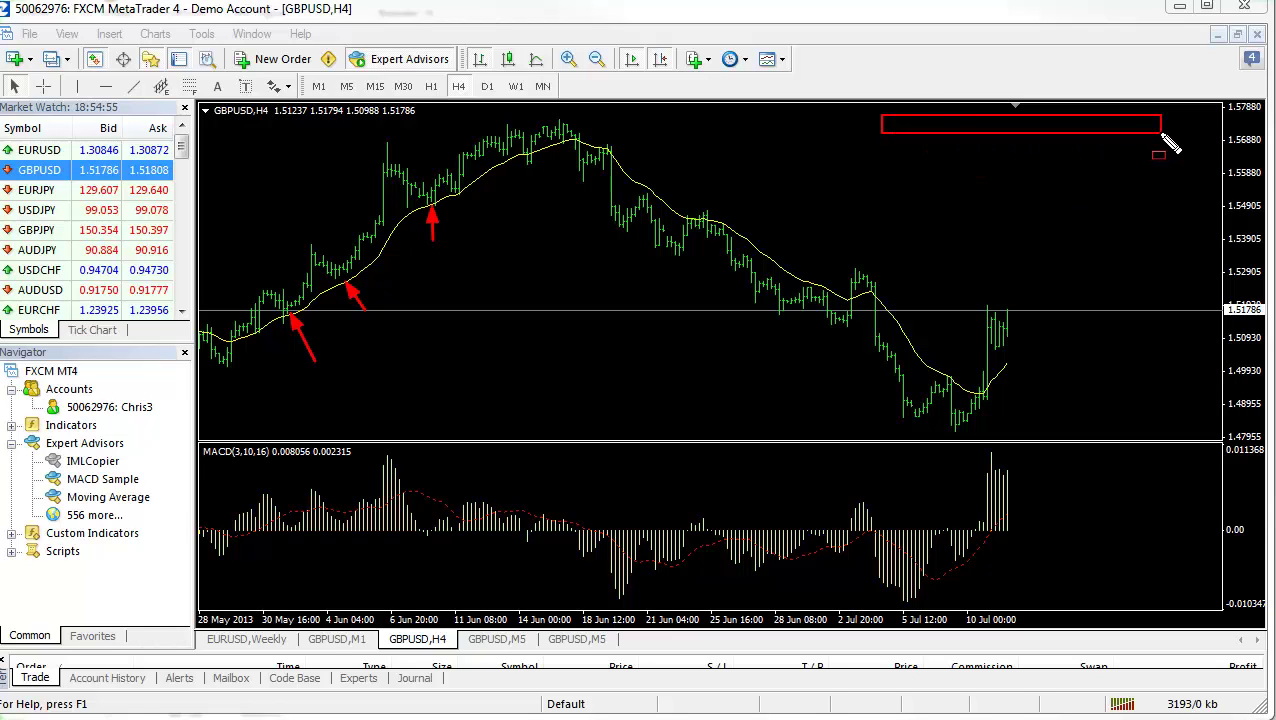
mouse_move(890, 262)
left_mouse_down()
mouse_move(1111, 287)
mouse_move(1195, 281)
left_mouse_up()
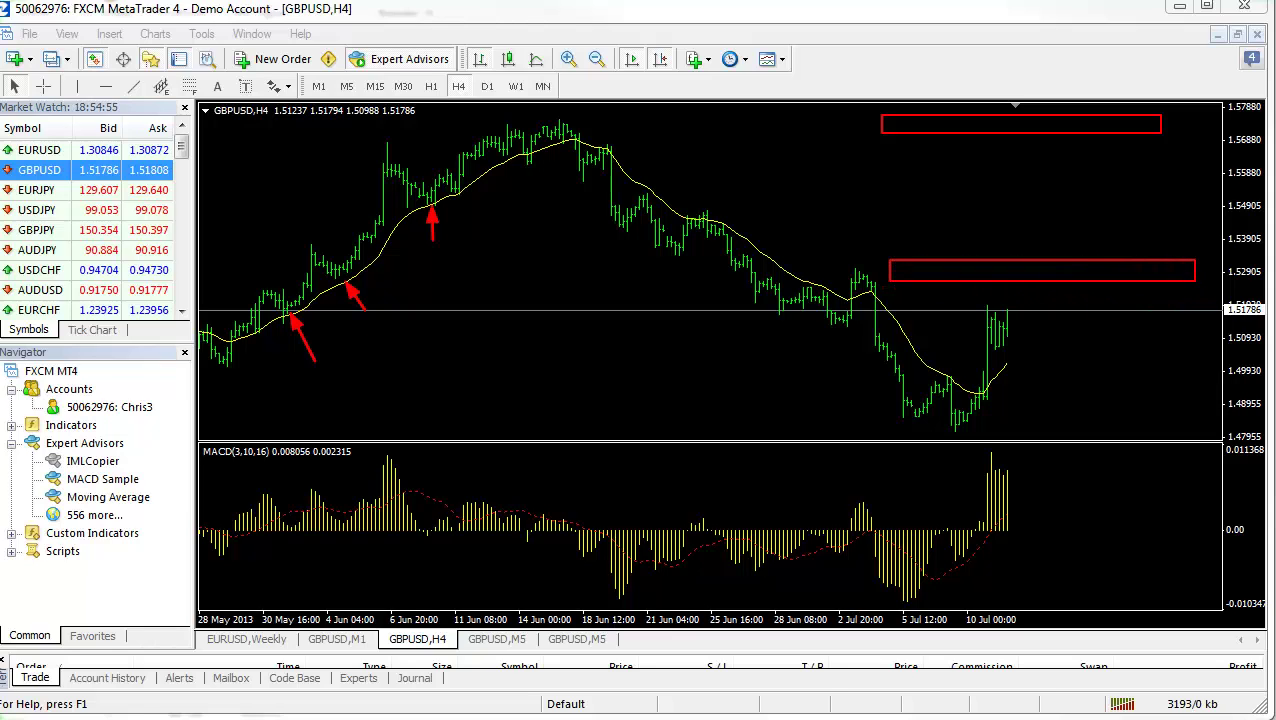
Draw a stick figure with a red circle head and magenta body, legs and arms between the two red rectangles.
left_click(913, 149)
left_click(917, 176)
left_click_drag(922, 157, 950, 179)
mouse_move(928, 180)
left_mouse_down()
mouse_move(928, 229)
mouse_move(906, 257)
mouse_move(942, 251)
left_mouse_up()
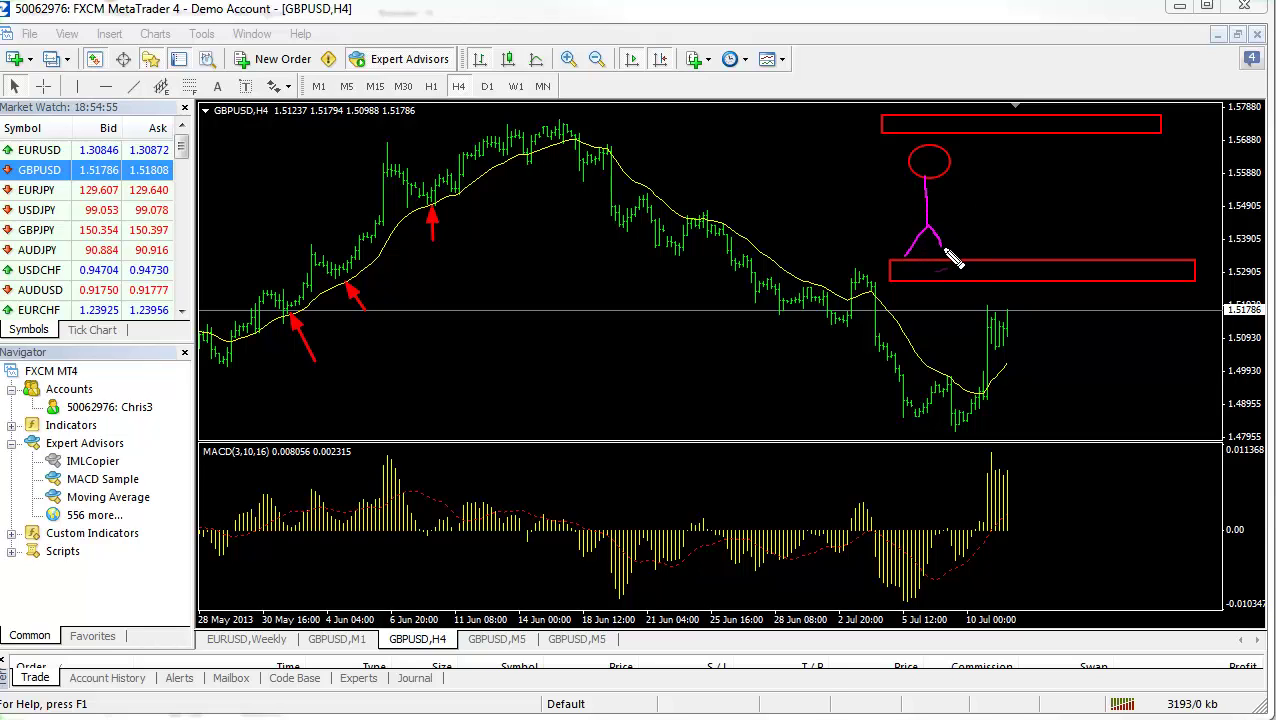
mouse_move(919, 208)
left_mouse_down()
mouse_move(950, 197)
mouse_move(898, 189)
left_mouse_up()
Draw a red ball beside the stick figure and its dashed magenta bounce path off the lower rectangle.
left_click_drag(979, 215, 991, 223)
mouse_move(963, 179)
left_mouse_down()
mouse_move(987, 198)
mouse_move(985, 178)
left_mouse_up()
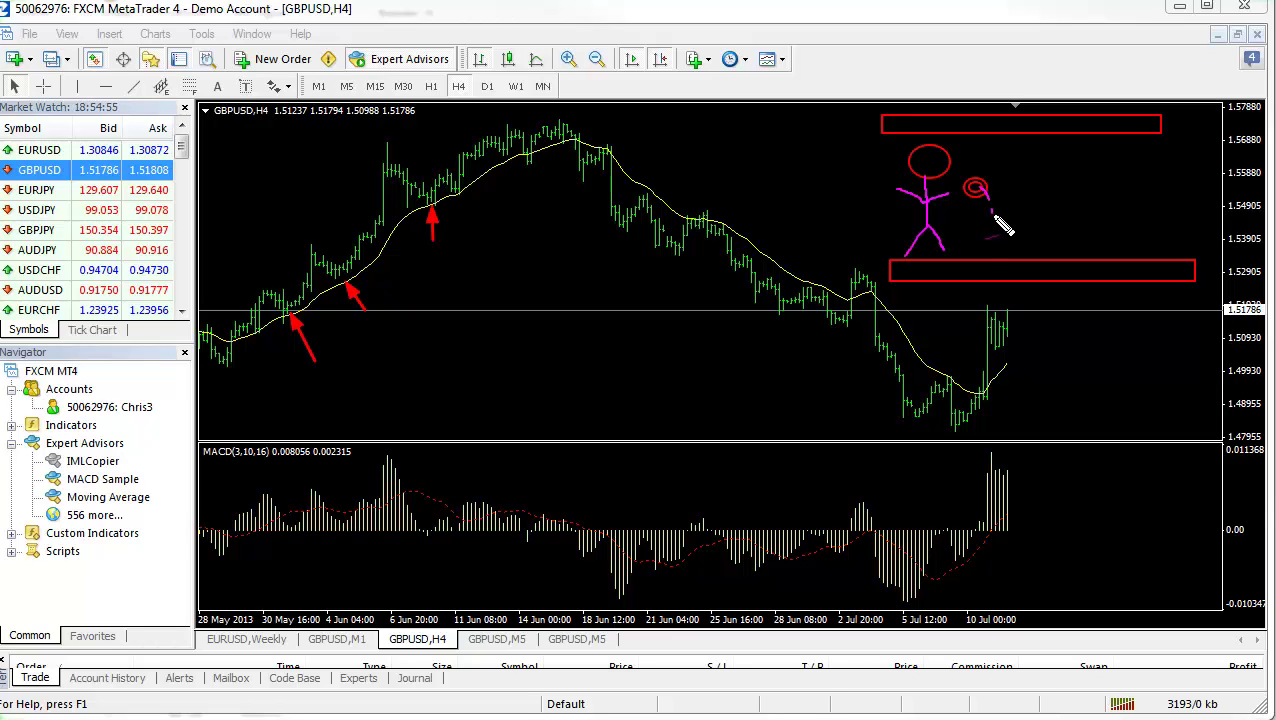
mouse_move(995, 217)
left_mouse_down()
mouse_move(1011, 259)
mouse_move(1045, 217)
left_mouse_up()
Fill both rectangles with wavy magenta lines and sketch the ball's rebound off the upper one, labelled R.
mouse_move(893, 265)
left_mouse_down()
mouse_move(996, 279)
mouse_move(1020, 264)
mouse_move(1097, 281)
mouse_move(1150, 265)
mouse_move(1189, 272)
left_mouse_up()
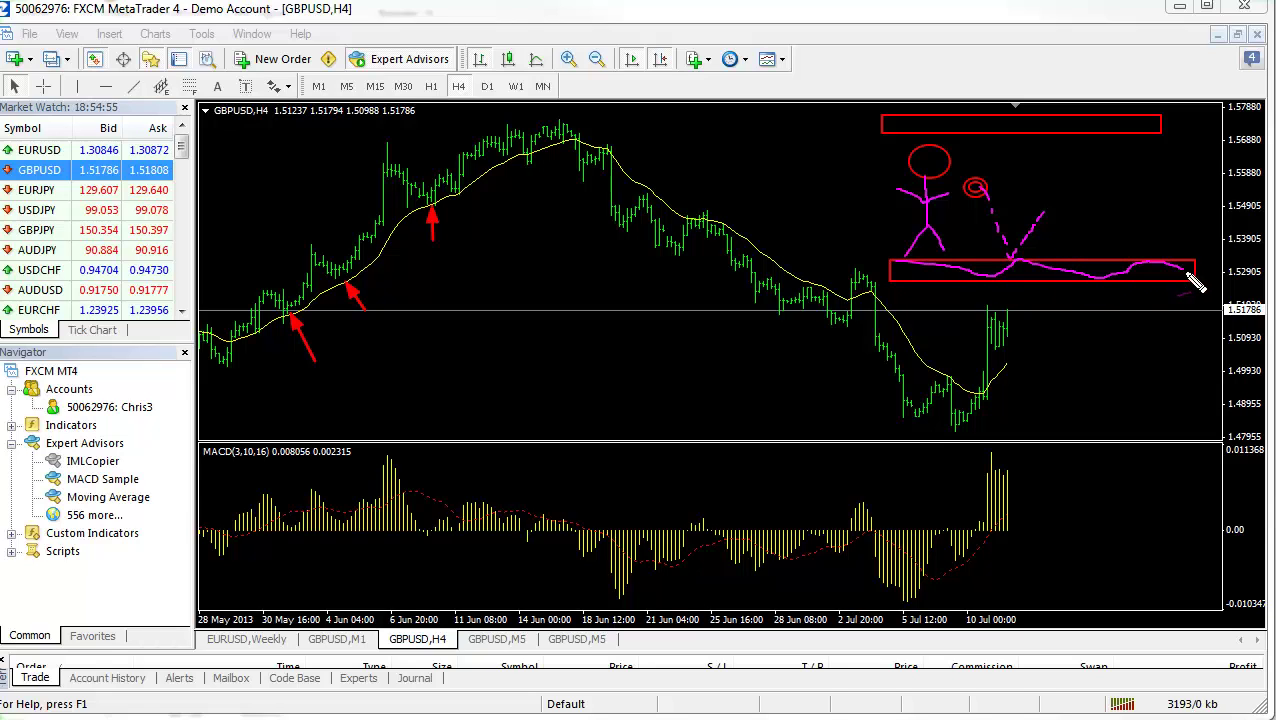
mouse_move(900, 276)
left_mouse_down()
mouse_move(966, 266)
mouse_move(1031, 284)
mouse_move(1067, 266)
mouse_move(1170, 270)
left_mouse_up()
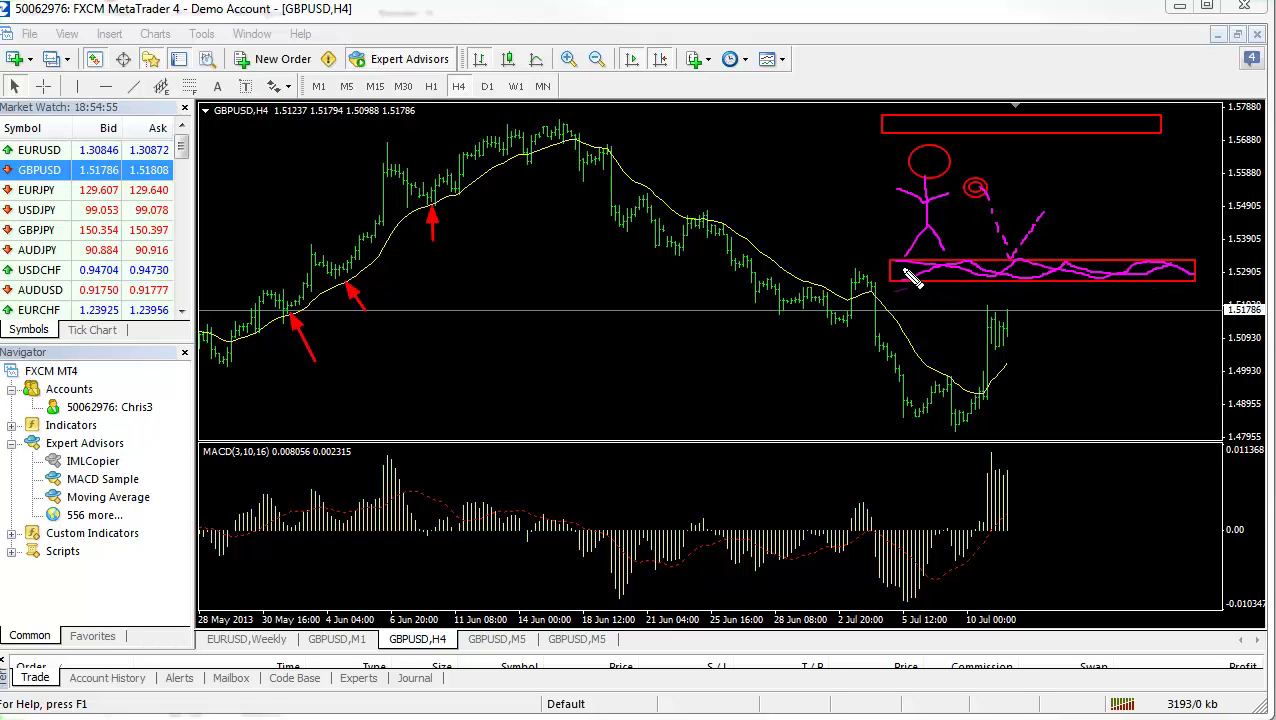
mouse_move(895, 144)
left_mouse_down()
mouse_move(1032, 122)
mouse_move(1061, 137)
mouse_move(1095, 123)
left_mouse_up()
mouse_move(980, 193)
left_mouse_down()
mouse_move(1042, 139)
mouse_move(1060, 168)
mouse_move(1090, 158)
mouse_move(1088, 145)
mouse_move(1098, 160)
left_mouse_up()
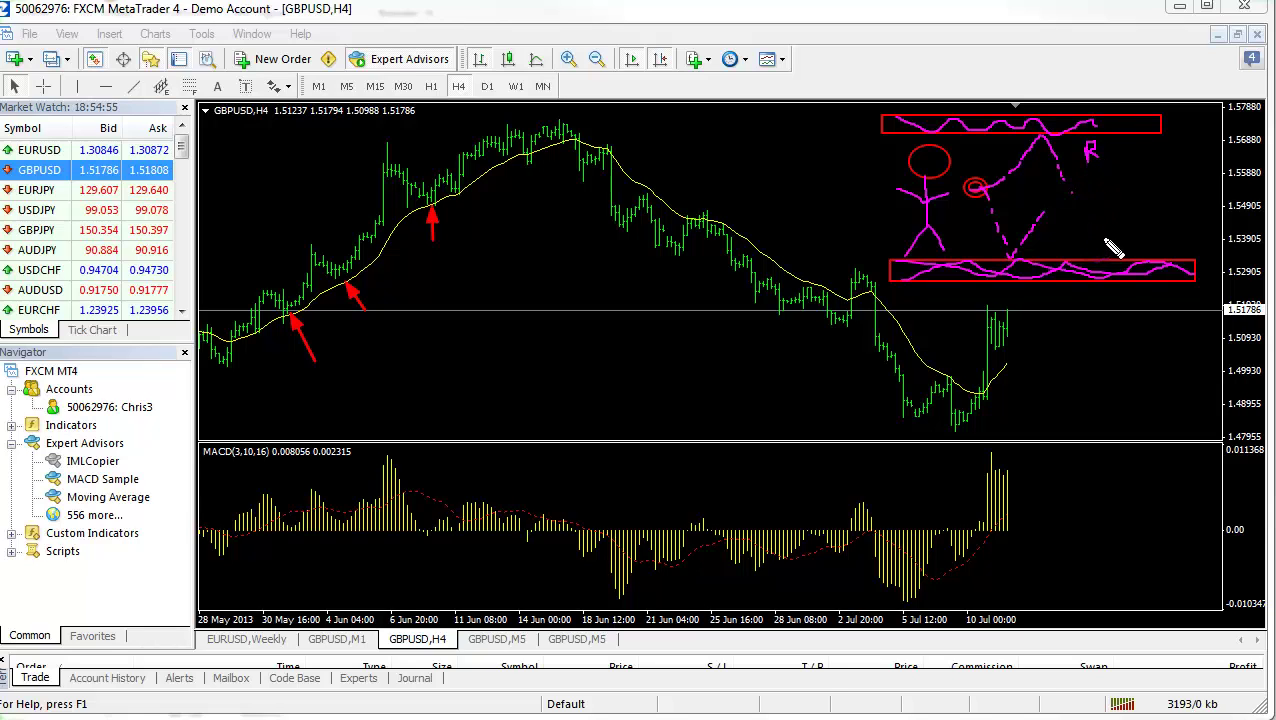
mouse_move(1100, 234)
left_mouse_down()
mouse_move(1090, 242)
mouse_move(1104, 250)
mouse_move(1088, 258)
left_mouse_up()
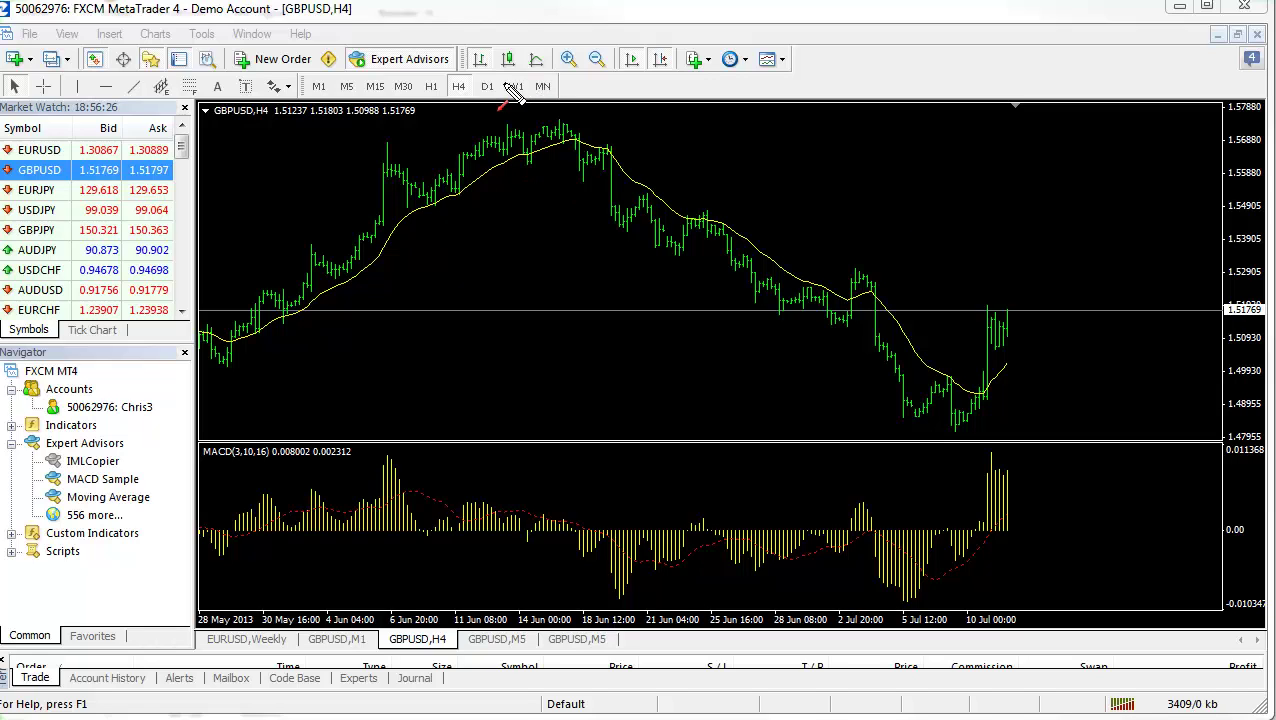
Mark the June double top and July double bottom with red arrows, horizontal magenta lines, and R and S labels.
mouse_move(505, 82)
left_mouse_down()
mouse_move(505, 121)
mouse_move(561, 106)
mouse_move(562, 119)
left_mouse_up()
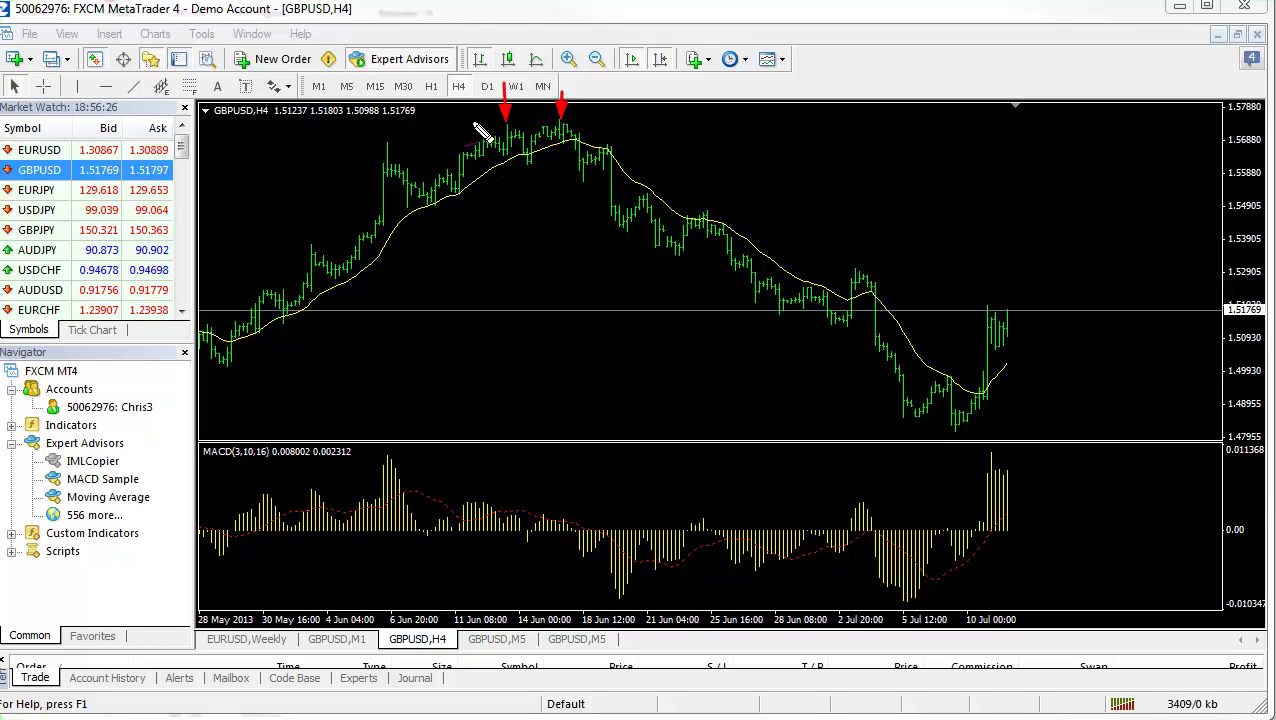
left_click_drag(478, 122, 610, 121)
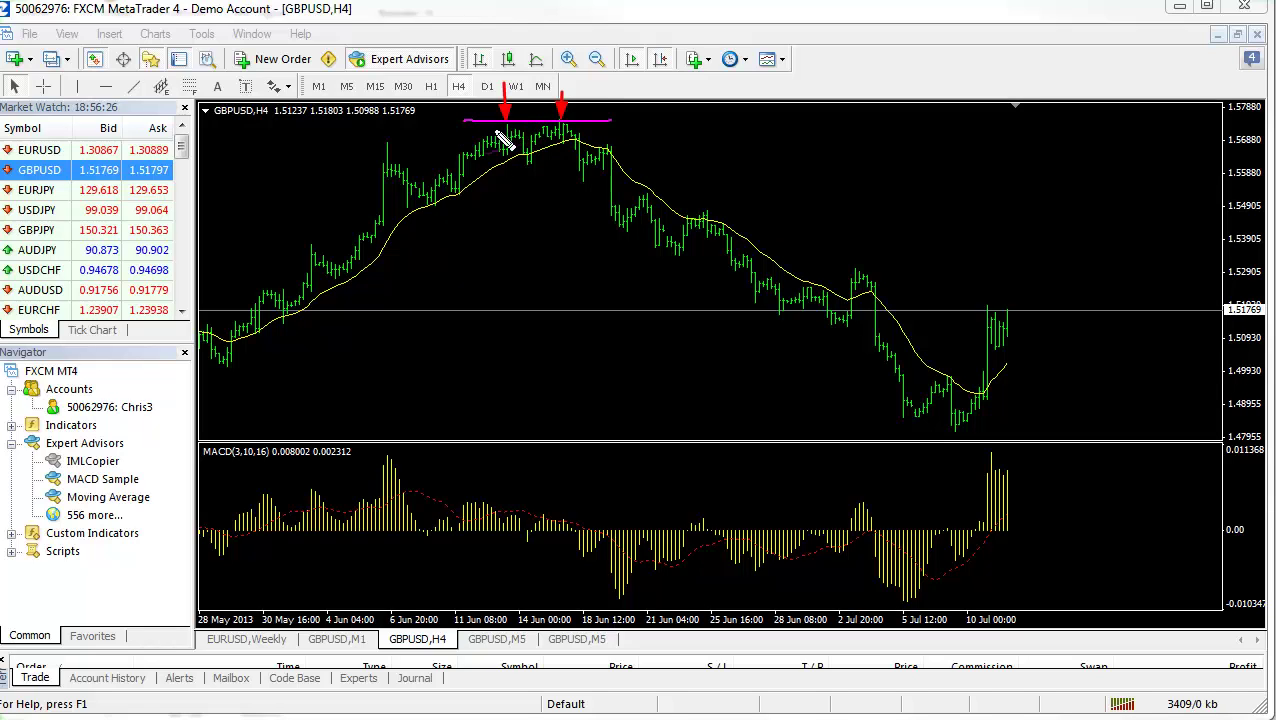
mouse_move(482, 166)
left_mouse_down()
mouse_move(509, 128)
mouse_move(530, 163)
mouse_move(561, 122)
mouse_move(582, 166)
left_mouse_up()
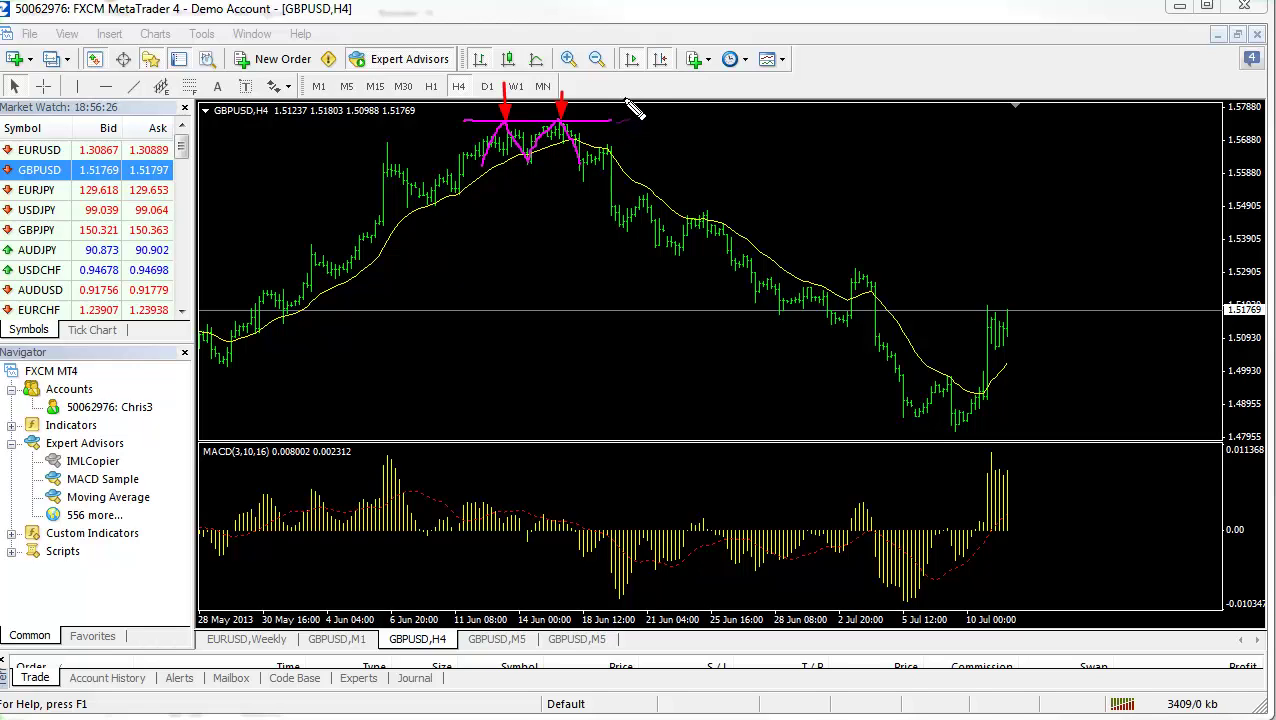
left_click_drag(624, 98, 631, 112)
left_click_drag(884, 425, 1023, 422)
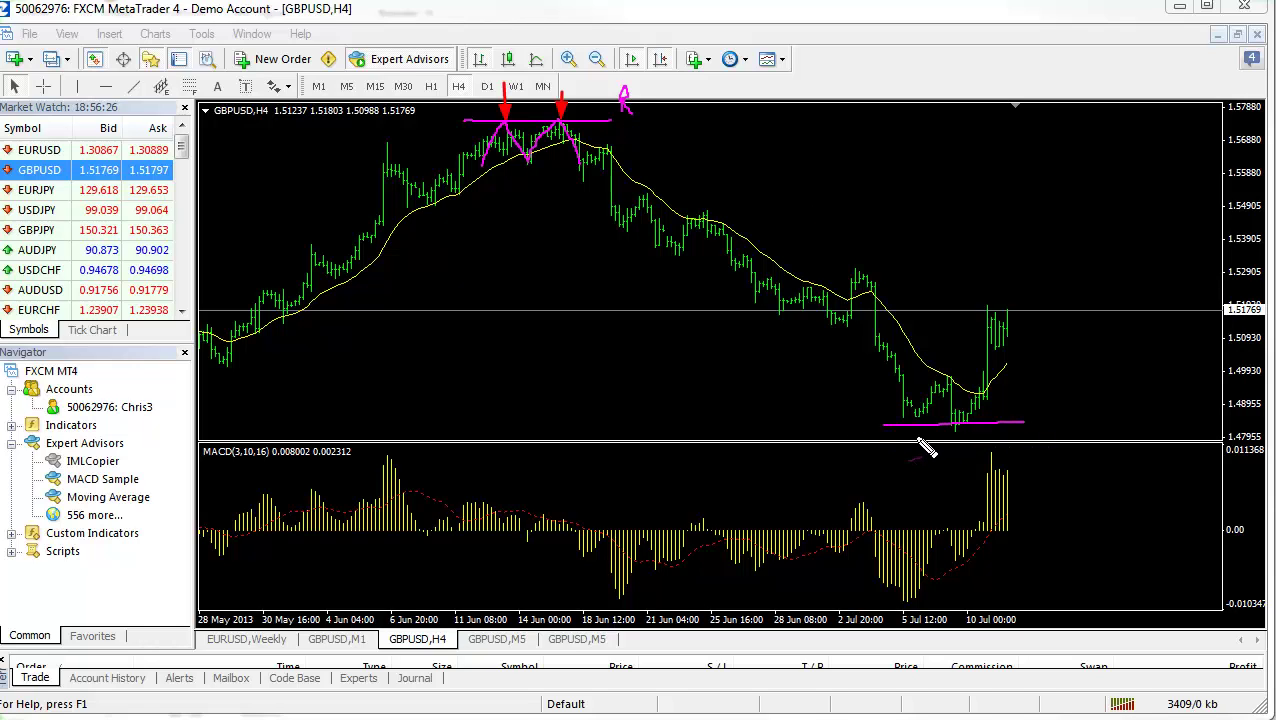
mouse_move(918, 440)
left_mouse_down()
mouse_move(913, 453)
mouse_move(920, 430)
mouse_move(954, 445)
mouse_move(958, 429)
left_mouse_up()
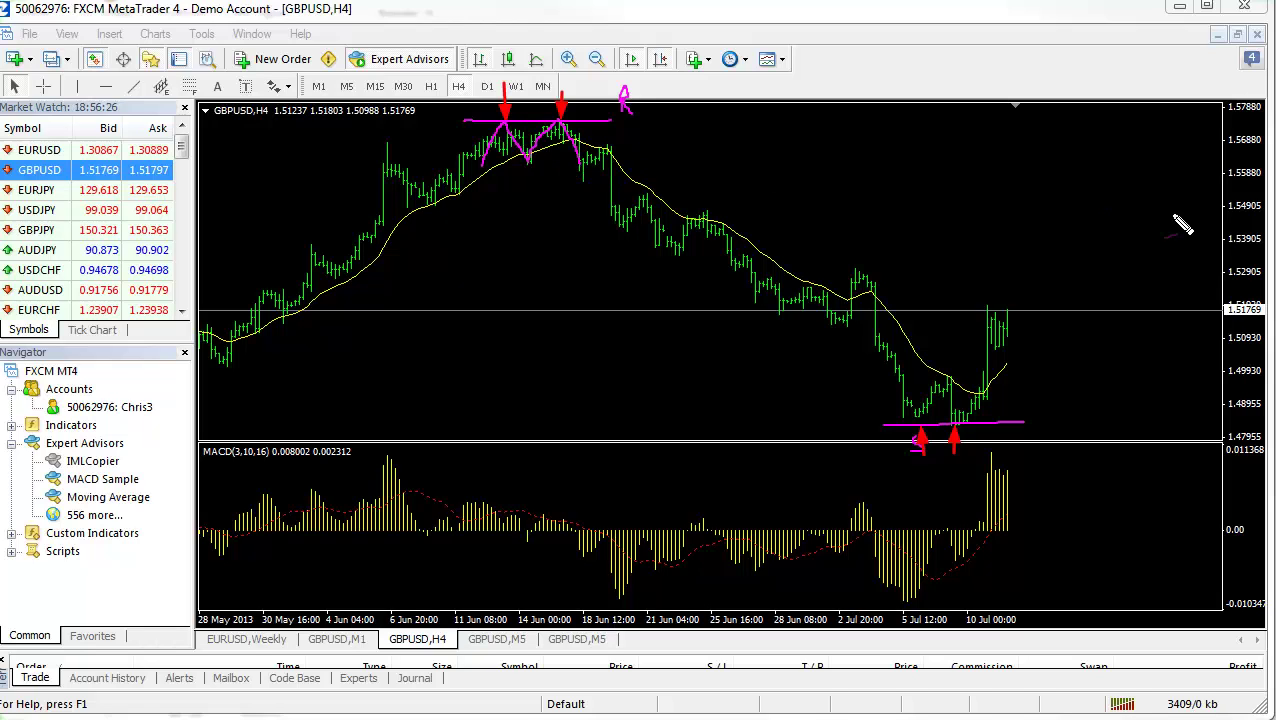
Extend the double-top resistance line, add a short level above it, and trace the drop from the top in magenta.
mouse_move(564, 130)
left_mouse_down()
mouse_move(584, 177)
mouse_move(608, 143)
mouse_move(580, 126)
mouse_move(647, 121)
left_mouse_up()
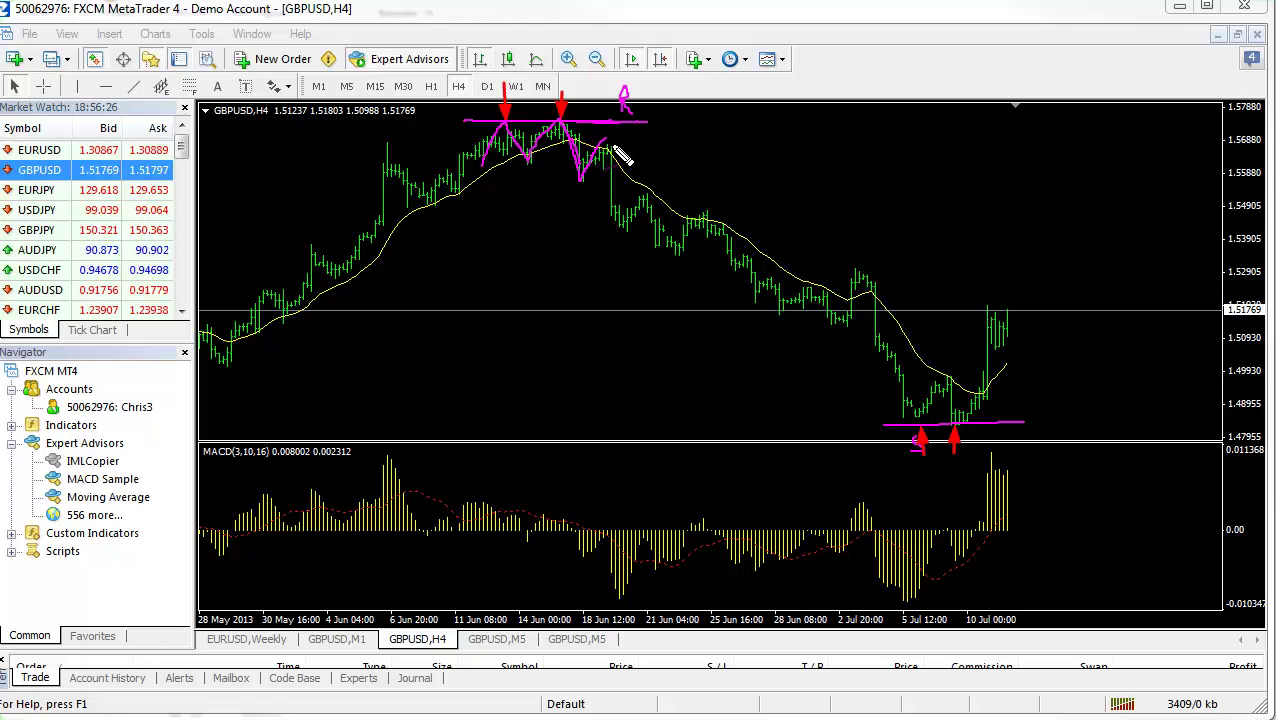
left_click_drag(650, 112, 664, 112)
left_click_drag(612, 147, 618, 226)
Trace the rally off July support, box the zone below it, and underline the price levels at the June swing highs.
mouse_move(868, 424)
left_mouse_down()
mouse_move(1018, 426)
mouse_move(977, 406)
mouse_move(990, 312)
mouse_move(1001, 350)
mouse_move(1028, 352)
mouse_move(988, 349)
mouse_move(1014, 351)
left_mouse_up()
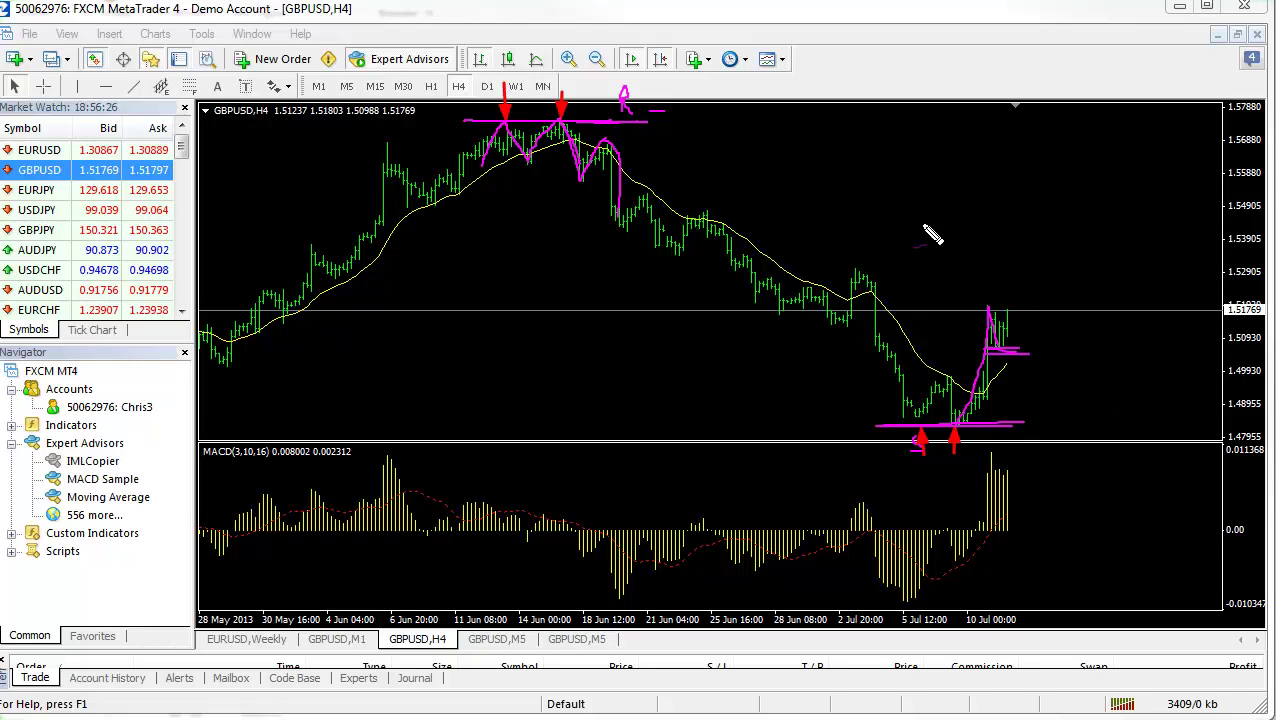
mouse_move(968, 427)
left_mouse_down()
mouse_move(865, 428)
mouse_move(1004, 436)
mouse_move(864, 425)
left_mouse_up()
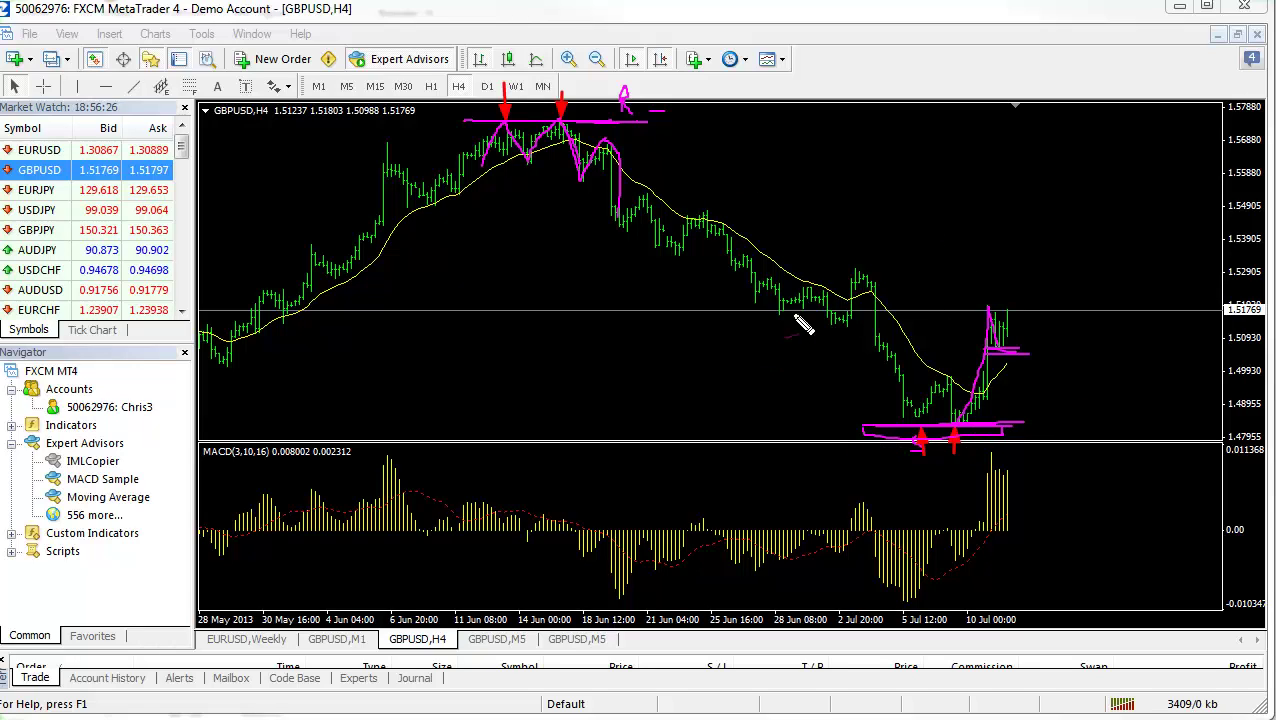
left_click_drag(680, 213, 743, 209)
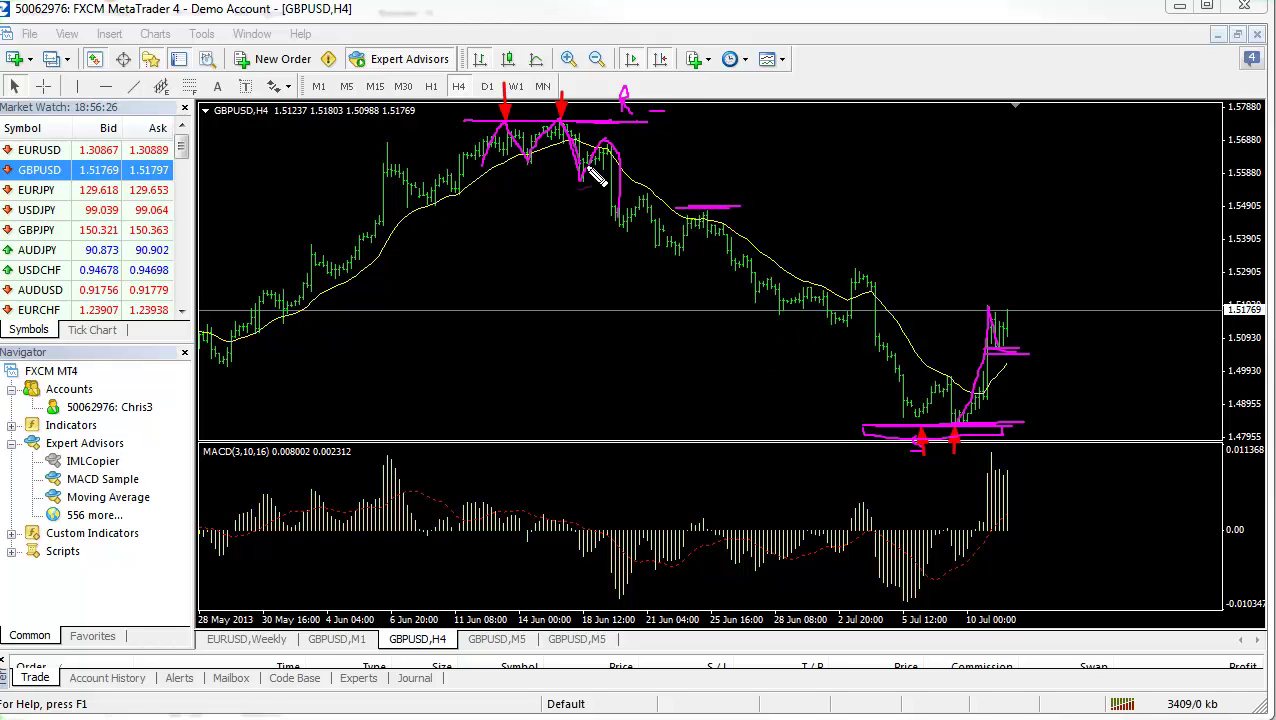
left_click_drag(478, 122, 636, 135)
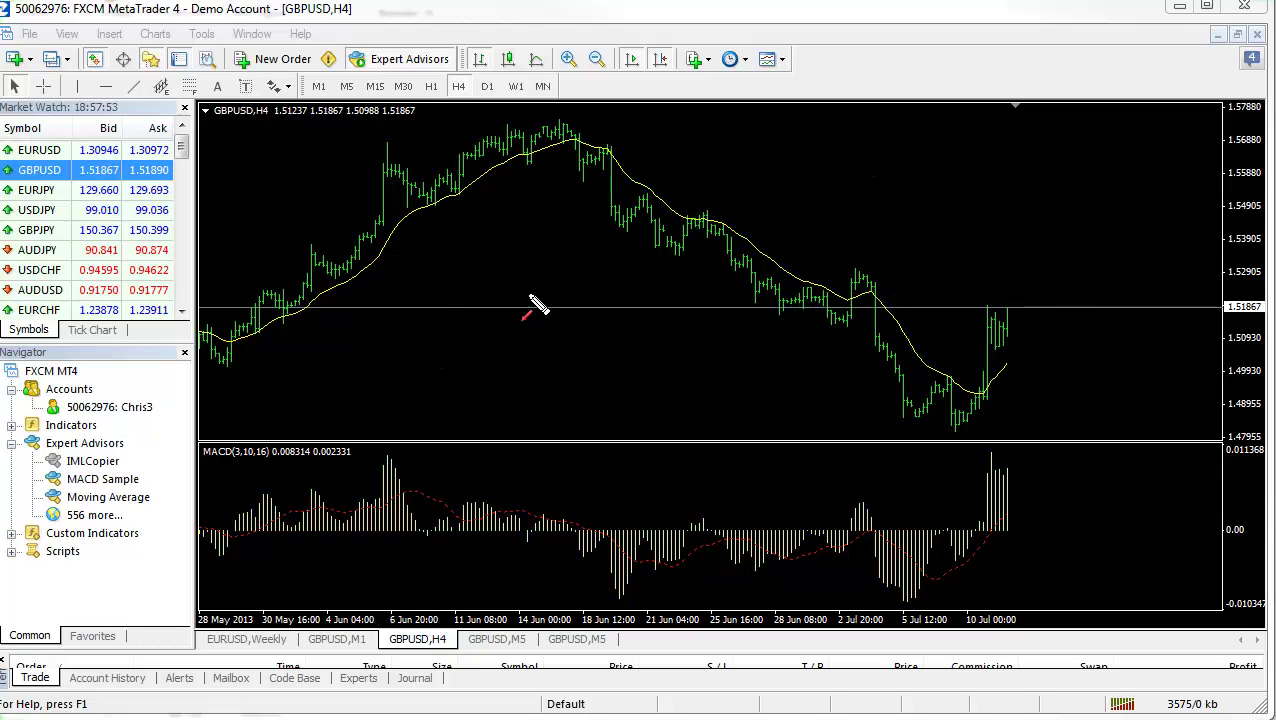
Mark price and MACD pullbacks with red arrows, line the double top beside a boxed "S/L-Ri" note, and clear all annotations.
left_click_drag(411, 578, 426, 548)
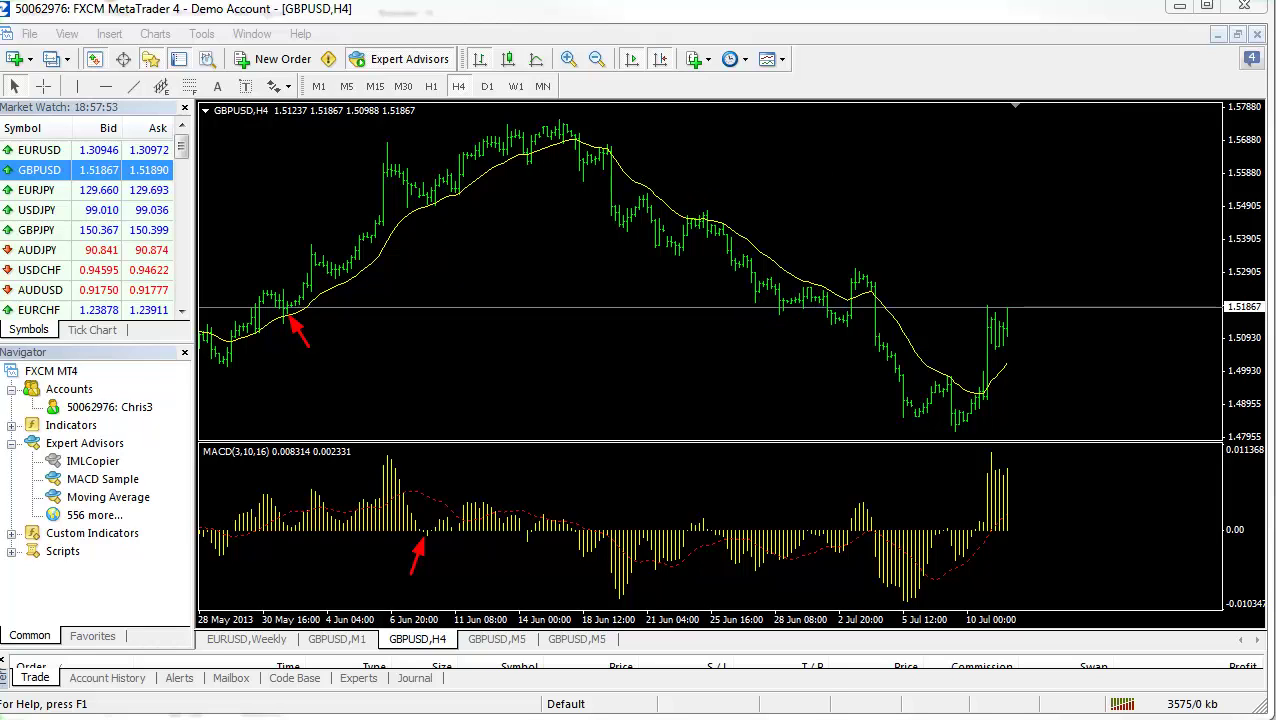
mouse_move(467, 122)
left_mouse_down()
mouse_move(601, 127)
mouse_move(636, 104)
mouse_move(636, 120)
mouse_move(633, 103)
mouse_move(645, 118)
mouse_move(635, 121)
mouse_move(684, 102)
mouse_move(633, 100)
mouse_move(683, 100)
mouse_move(697, 113)
mouse_move(684, 119)
mouse_move(705, 98)
mouse_move(702, 122)
mouse_move(715, 113)
mouse_move(703, 97)
mouse_move(762, 116)
left_mouse_up()
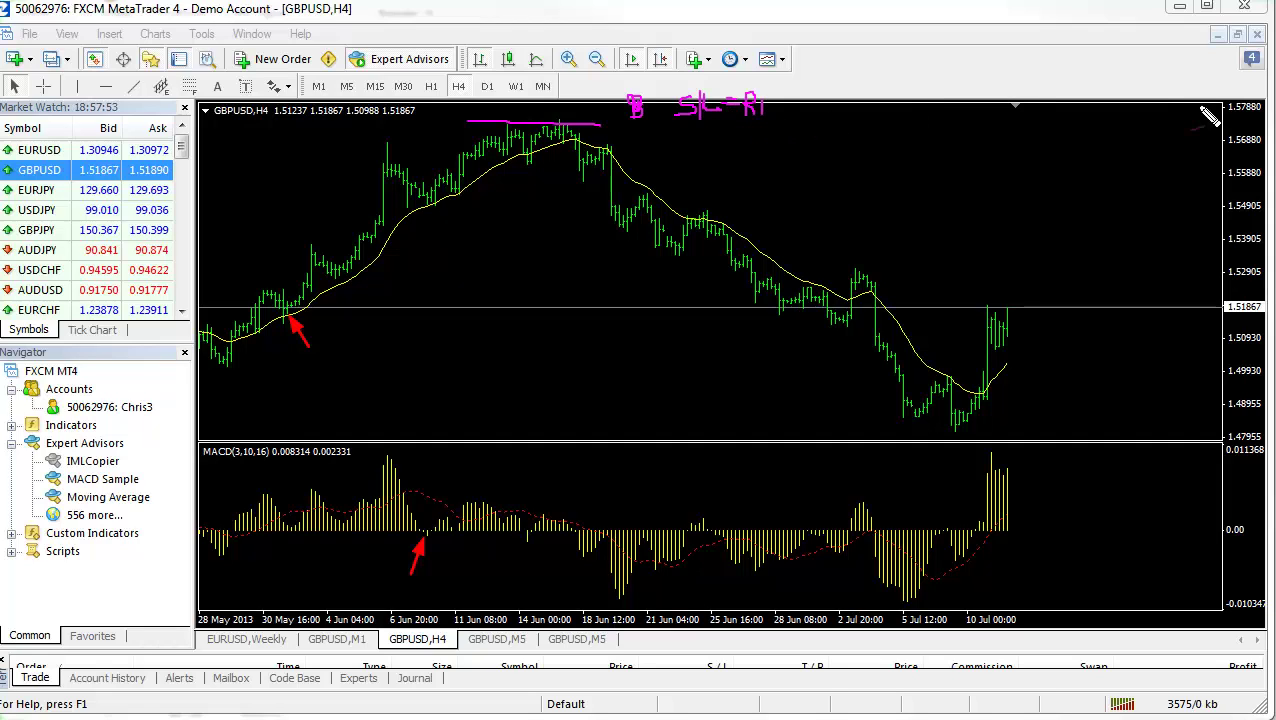
left_click_drag(1176, 112, 1206, 118)
mouse_move(670, 90)
left_mouse_down()
mouse_move(671, 131)
mouse_move(670, 97)
mouse_move(820, 100)
mouse_move(805, 138)
mouse_move(668, 143)
left_mouse_up()
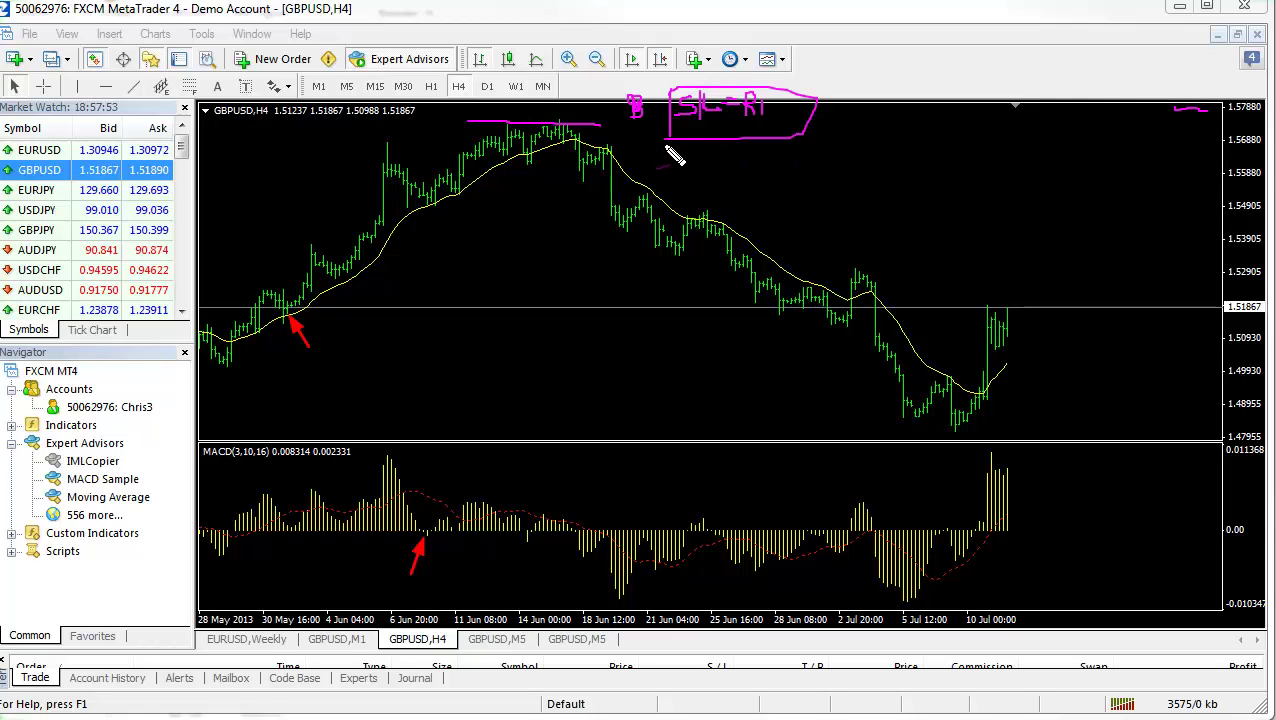
key("Escape")
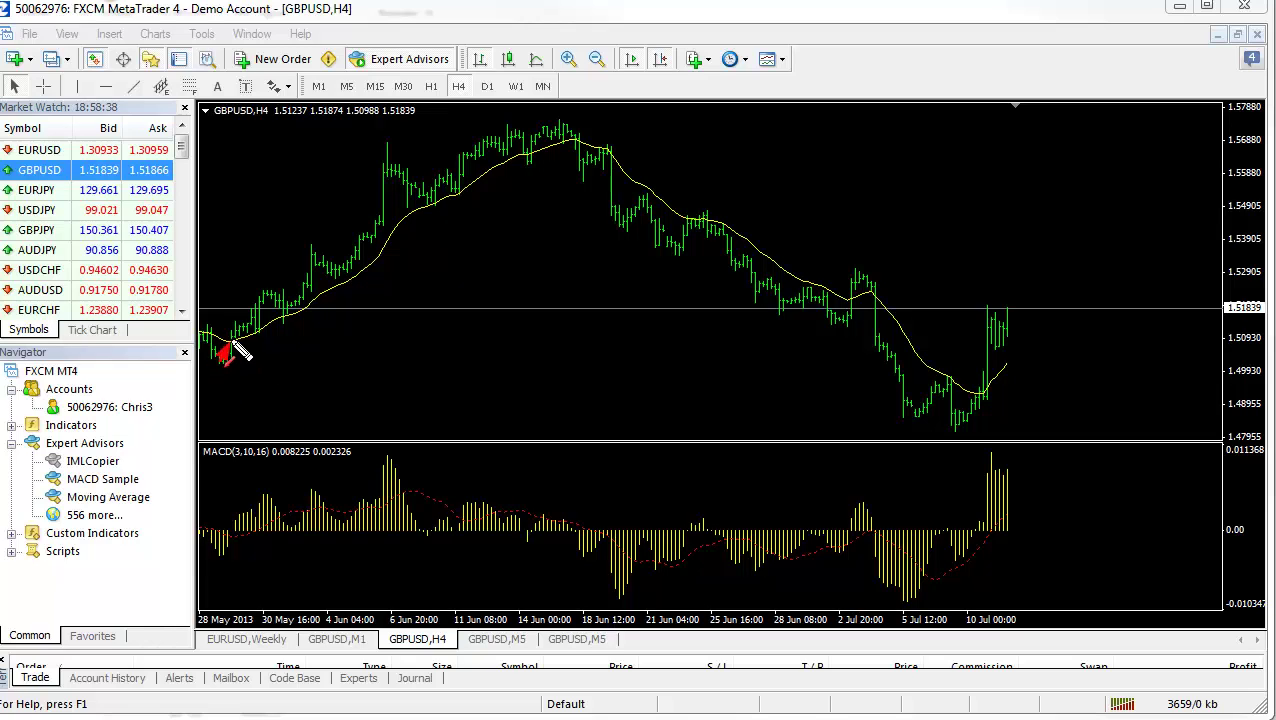
Mark the first two upswings and pullbacks with red arrows and trace magenta stepped lines below the uptrend and above the downtrend.
mouse_move(235, 345)
left_mouse_down()
mouse_move(261, 288)
mouse_move(283, 323)
mouse_move(320, 249)
mouse_move(340, 284)
left_mouse_up()
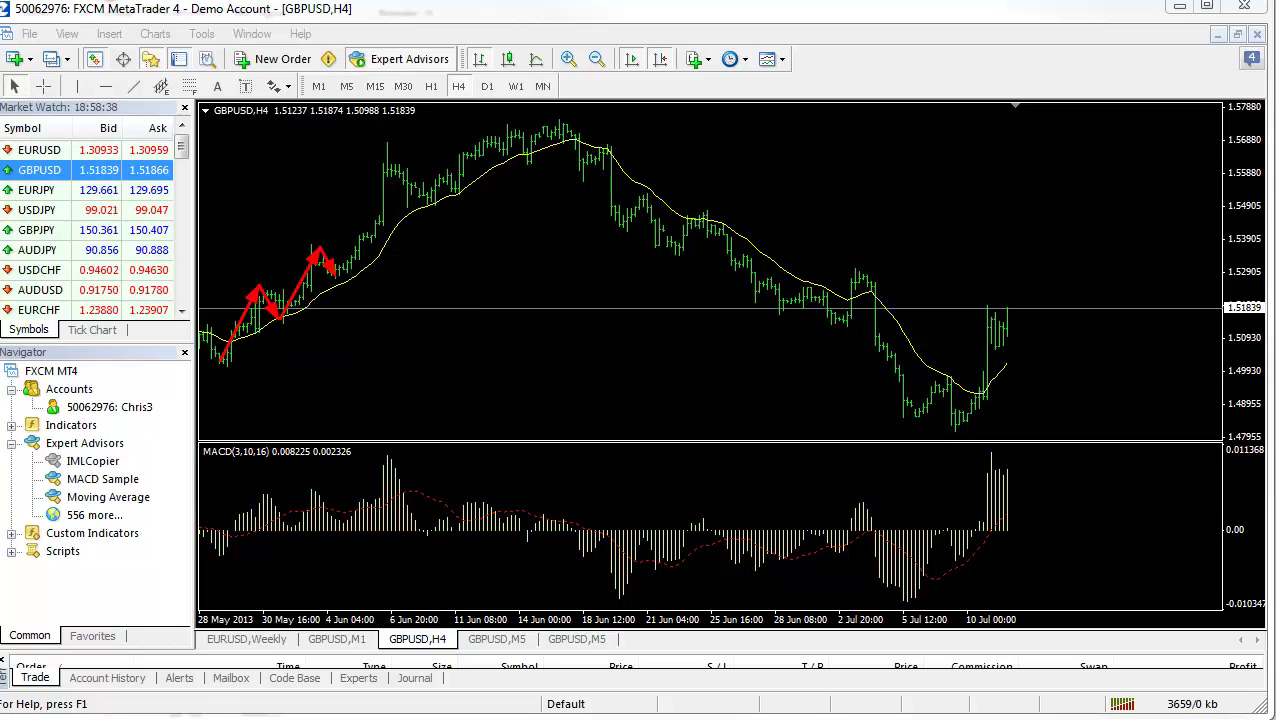
mouse_move(236, 366)
left_mouse_down()
mouse_move(281, 343)
mouse_move(299, 315)
mouse_move(325, 323)
mouse_move(342, 288)
mouse_move(366, 295)
mouse_move(391, 244)
mouse_move(418, 245)
mouse_move(435, 212)
mouse_move(483, 221)
mouse_move(510, 167)
mouse_move(584, 166)
left_mouse_up()
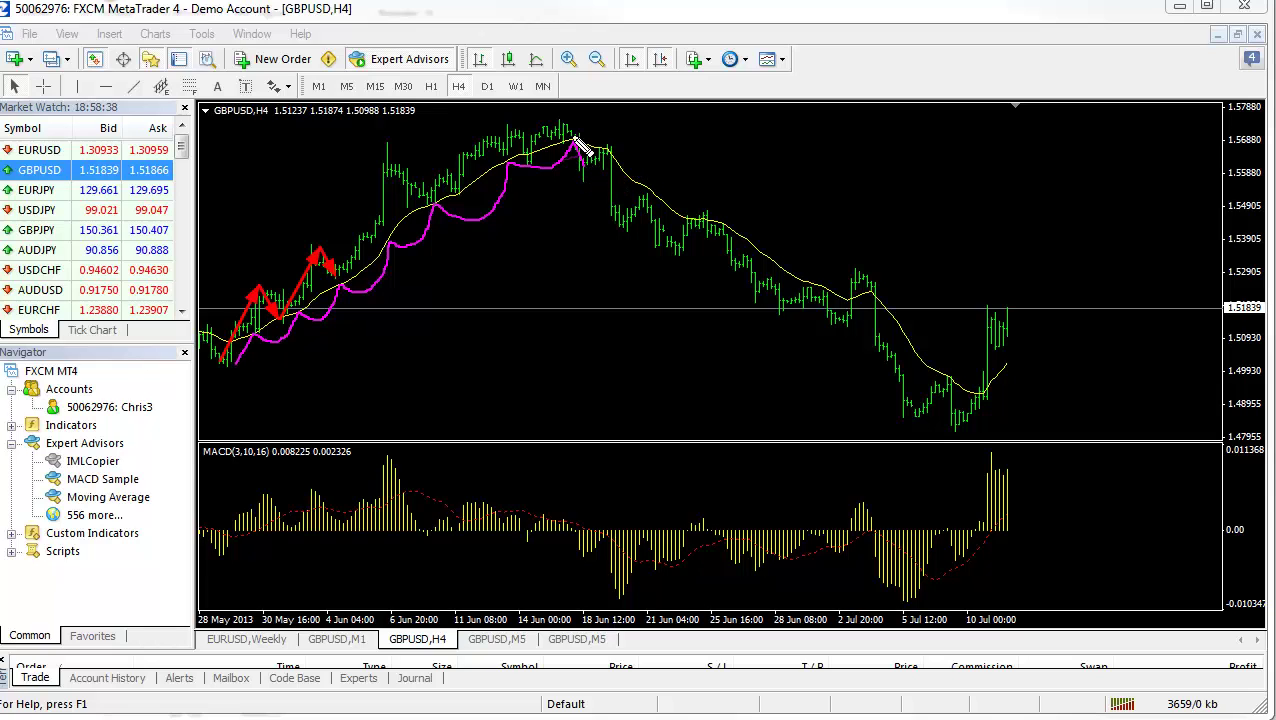
mouse_move(574, 143)
left_mouse_down()
mouse_move(588, 132)
mouse_move(625, 172)
mouse_move(718, 214)
mouse_move(816, 284)
mouse_move(882, 298)
mouse_move(930, 338)
mouse_move(943, 378)
left_mouse_up()
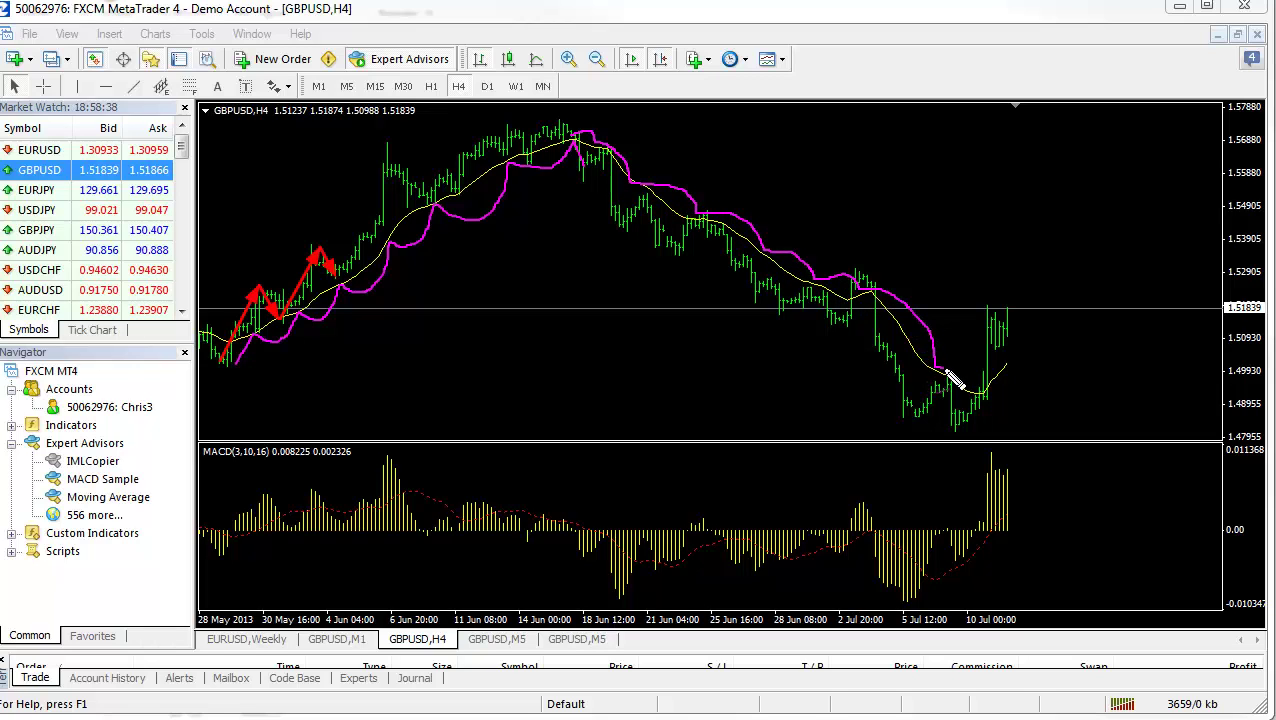
Underline the July lows, trace the rally with a projected pullback and continuation, mark the preceding decline, and clear all annotations.
left_click_drag(890, 436, 1005, 437)
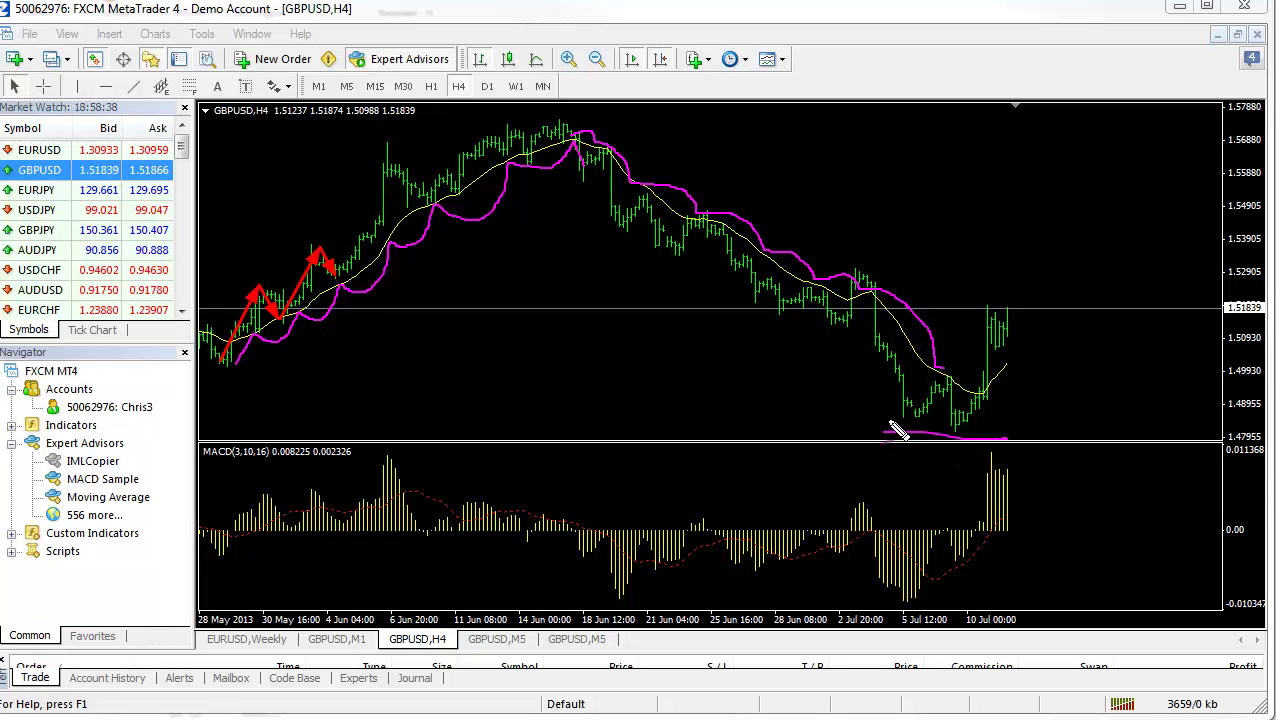
mouse_move(886, 419)
left_mouse_down()
mouse_move(1002, 423)
mouse_move(954, 421)
mouse_move(978, 395)
mouse_move(989, 312)
mouse_move(1014, 363)
mouse_move(1057, 268)
left_mouse_up()
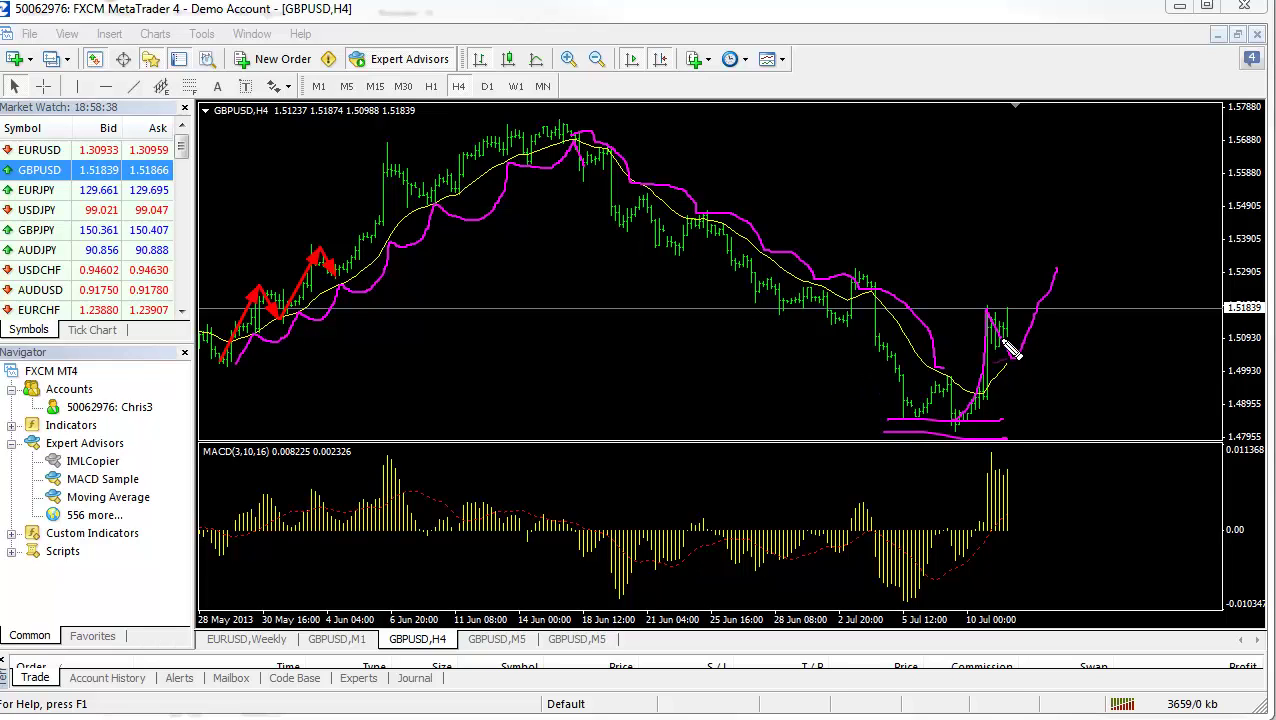
mouse_move(859, 353)
left_mouse_down()
mouse_move(872, 346)
mouse_move(897, 373)
left_mouse_up()
mouse_move(836, 300)
left_mouse_down()
mouse_move(878, 298)
mouse_move(896, 323)
mouse_move(865, 289)
mouse_move(836, 300)
left_mouse_up()
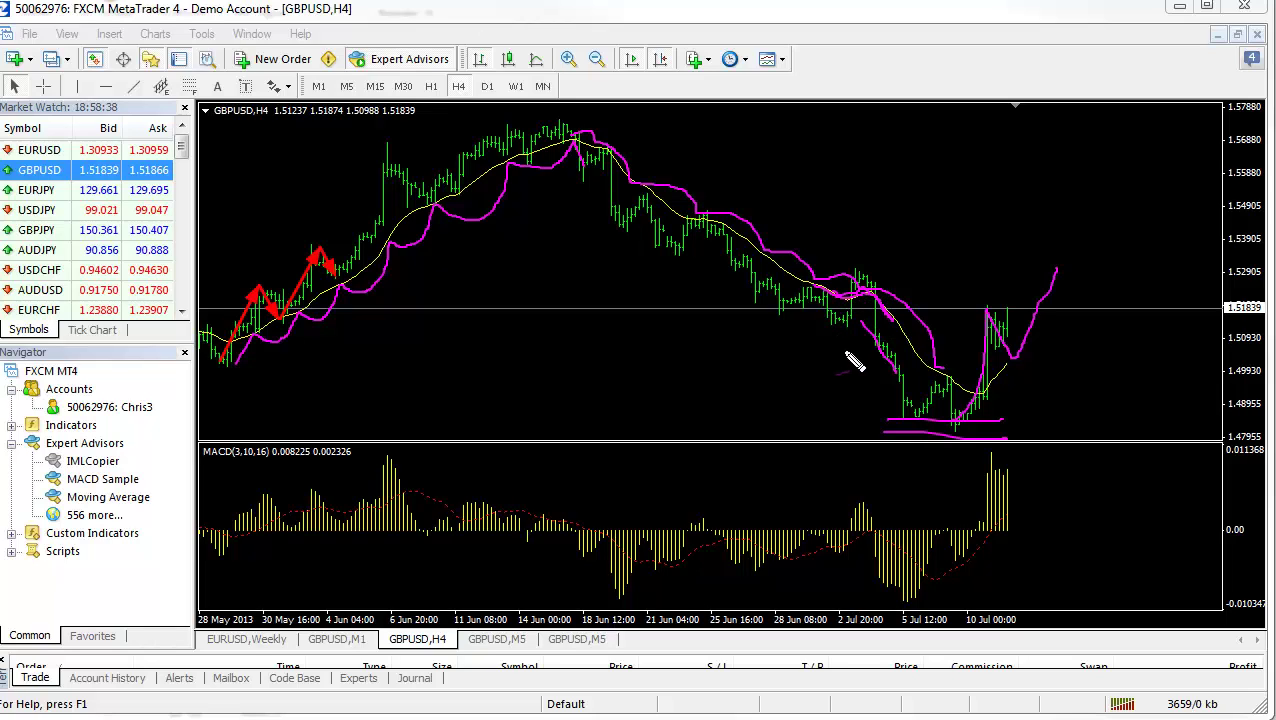
left_click_drag(806, 372, 818, 362)
key("Escape")
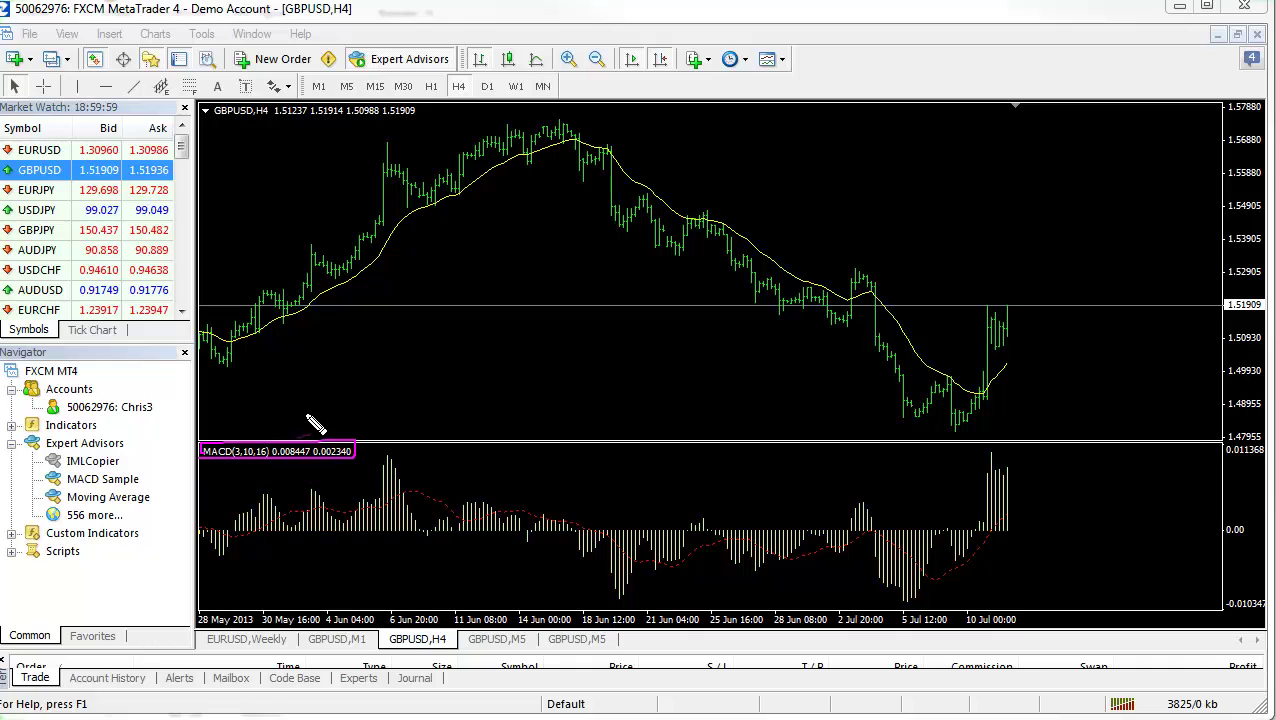
Handwrite "MACD" in magenta above the indicator window and clear all annotations.
mouse_move(335, 419)
left_mouse_down()
mouse_move(345, 410)
mouse_move(351, 425)
mouse_move(352, 400)
mouse_move(362, 416)
mouse_move(371, 399)
mouse_move(364, 409)
left_mouse_up()
mouse_move(389, 428)
left_mouse_down()
mouse_move(384, 398)
mouse_move(401, 412)
mouse_move(397, 430)
left_mouse_up()
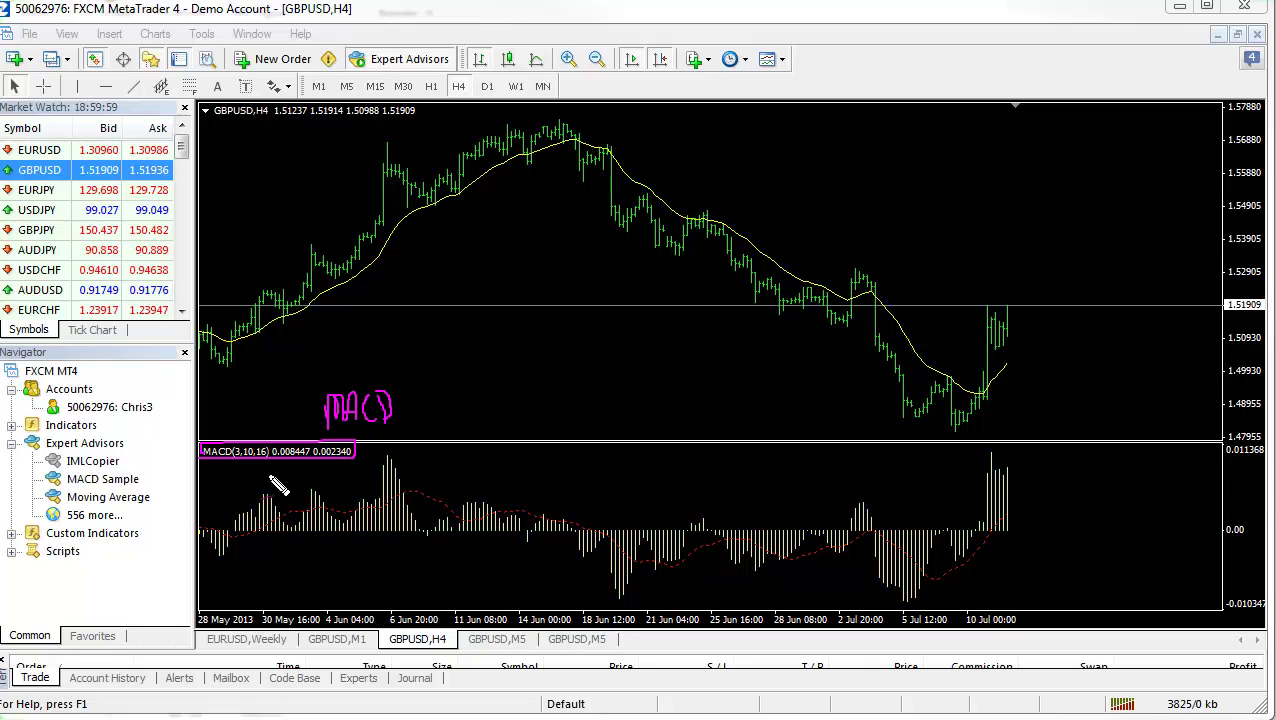
left_click_drag(226, 480, 249, 463)
key("Escape")
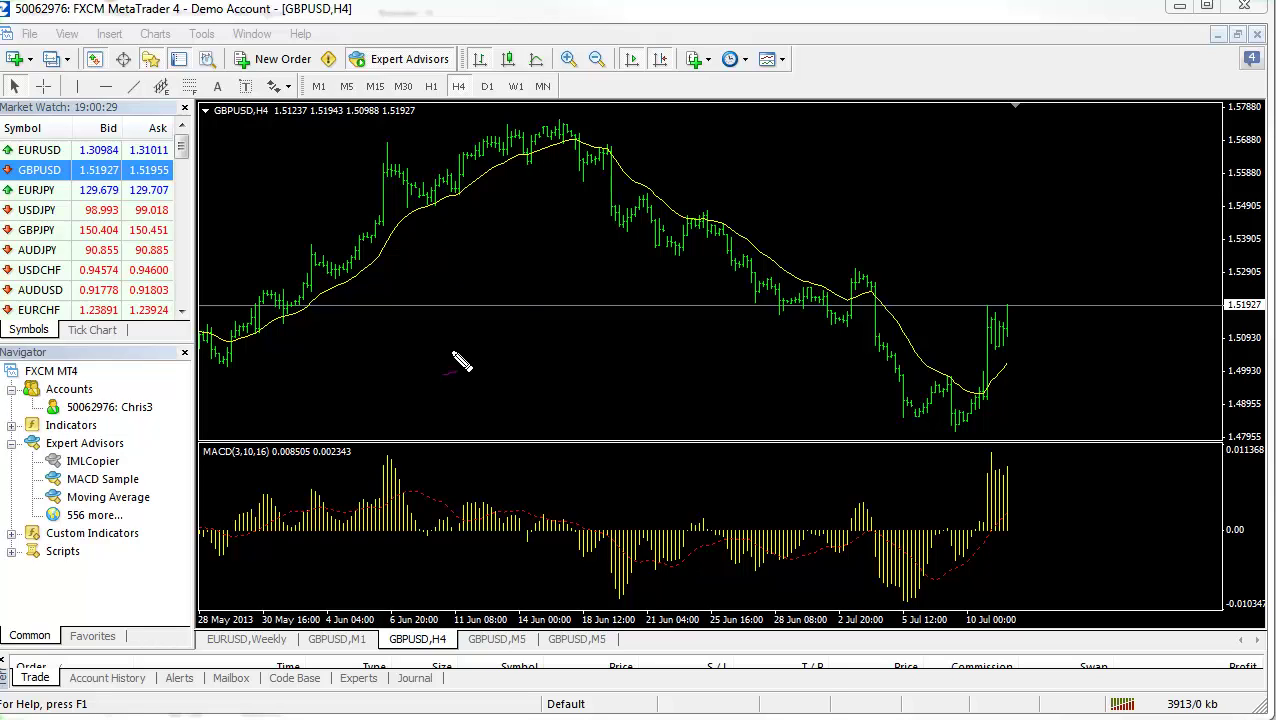
Handwrite "PRICE" in large magenta letters below the price curve.
left_click_drag(451, 335, 451, 404)
mouse_move(452, 355)
left_mouse_down()
mouse_move(466, 327)
mouse_move(457, 335)
mouse_move(503, 392)
left_mouse_up()
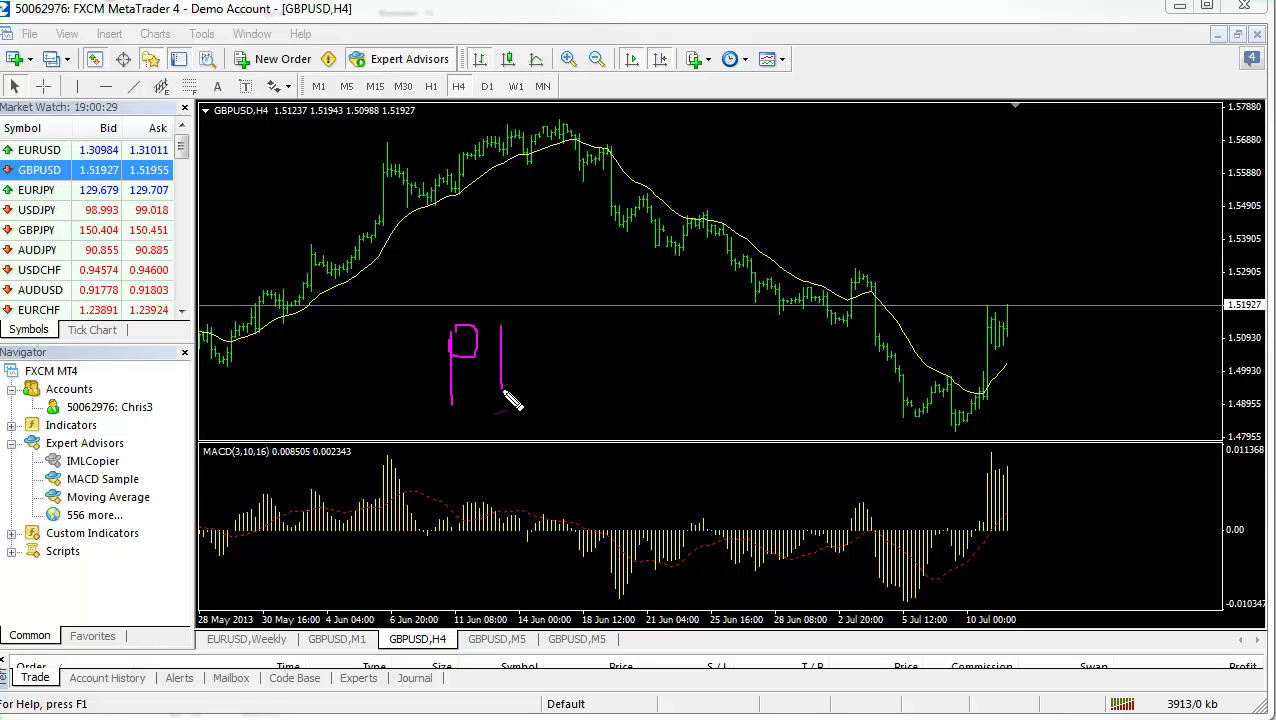
mouse_move(503, 328)
left_mouse_down()
mouse_move(518, 338)
mouse_move(508, 358)
mouse_move(521, 389)
mouse_move(541, 336)
mouse_move(541, 404)
left_mouse_up()
mouse_move(581, 342)
left_mouse_down()
mouse_move(559, 383)
mouse_move(591, 377)
mouse_move(612, 341)
mouse_move(588, 389)
mouse_move(622, 379)
left_mouse_up()
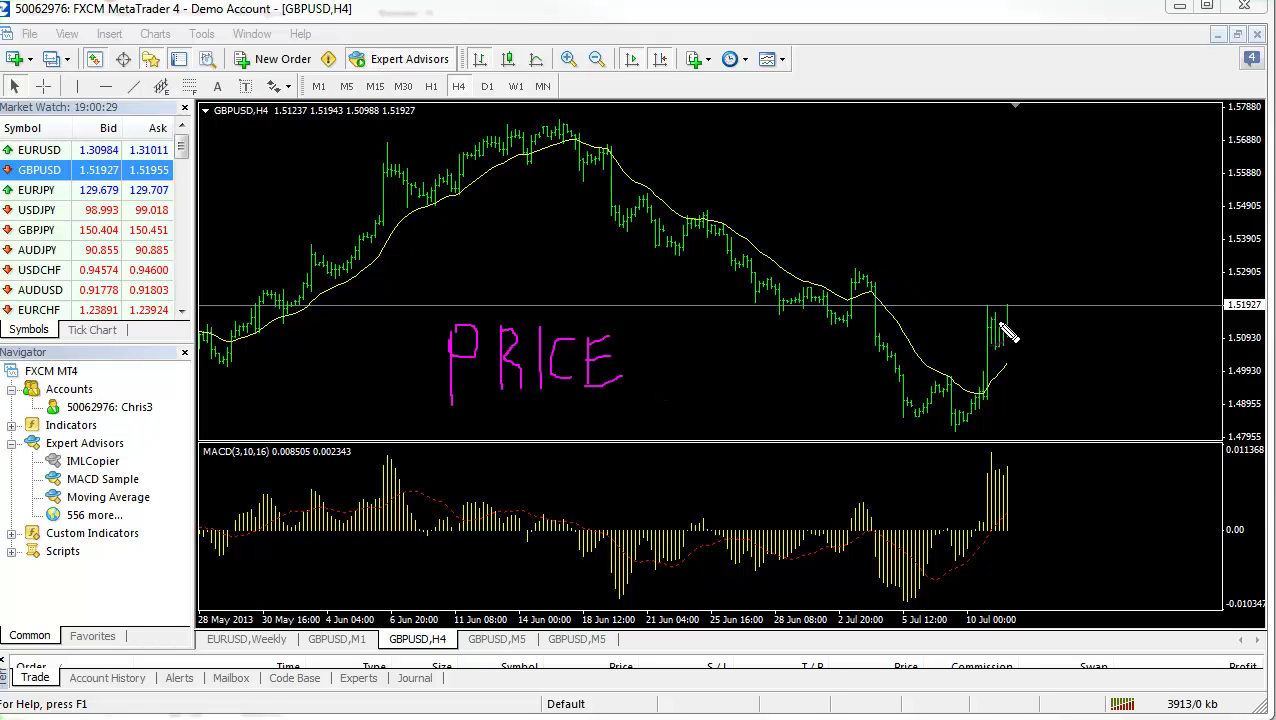
Trace the sharp 10 July rally and the early June upswing in magenta, with channel lines around the June pullback.
left_click_drag(985, 305, 990, 412)
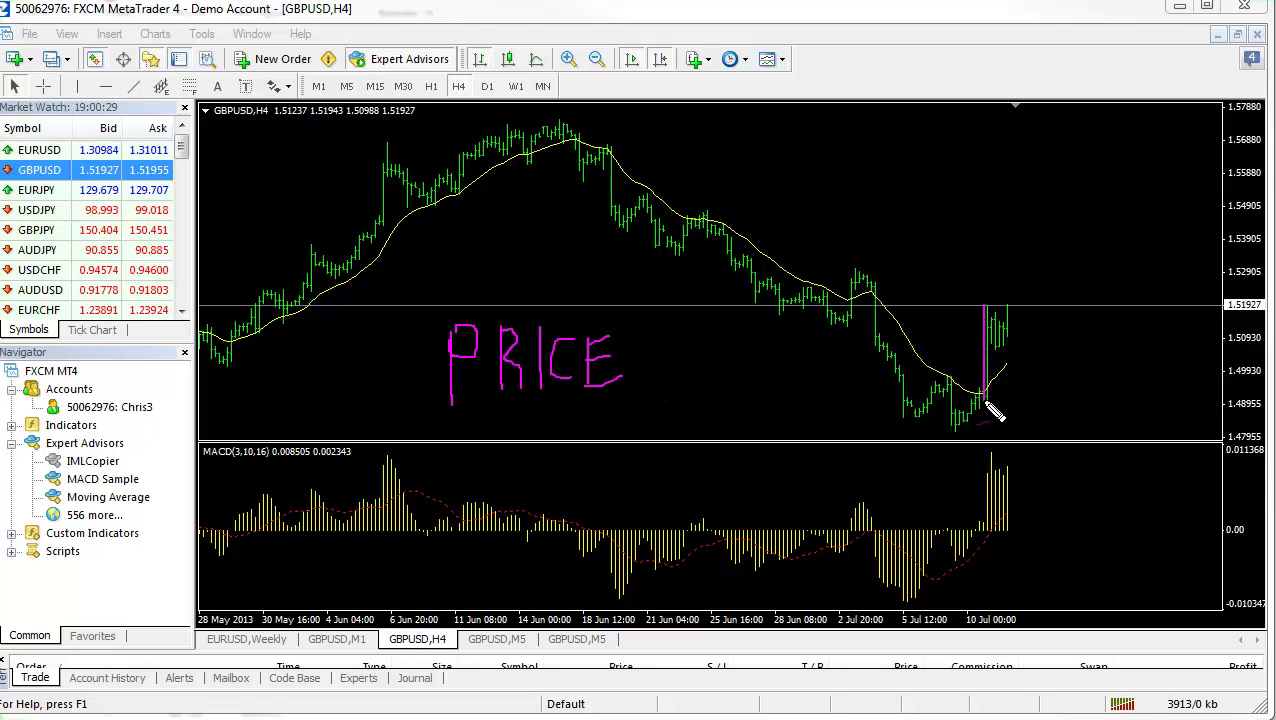
left_click_drag(381, 183, 432, 214)
mouse_move(399, 148)
left_mouse_down()
mouse_move(446, 192)
mouse_move(403, 144)
mouse_move(375, 176)
mouse_move(339, 272)
left_mouse_up()
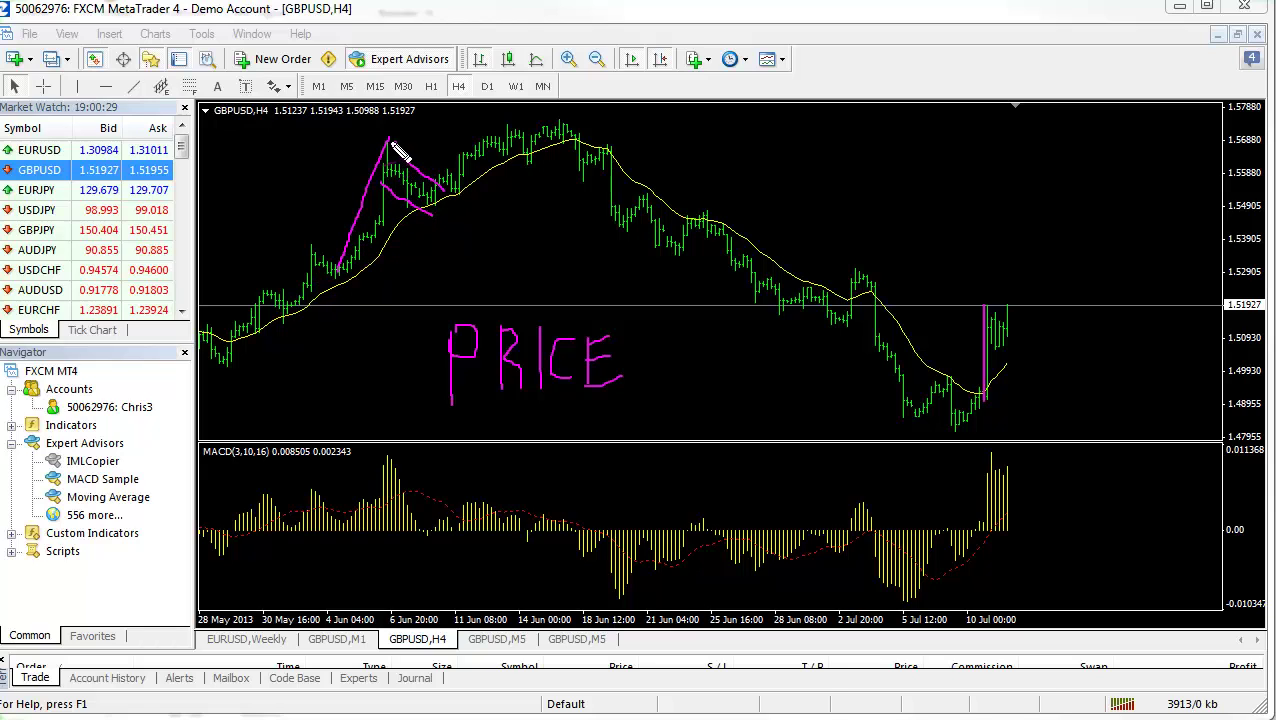
left_click_drag(392, 143, 312, 308)
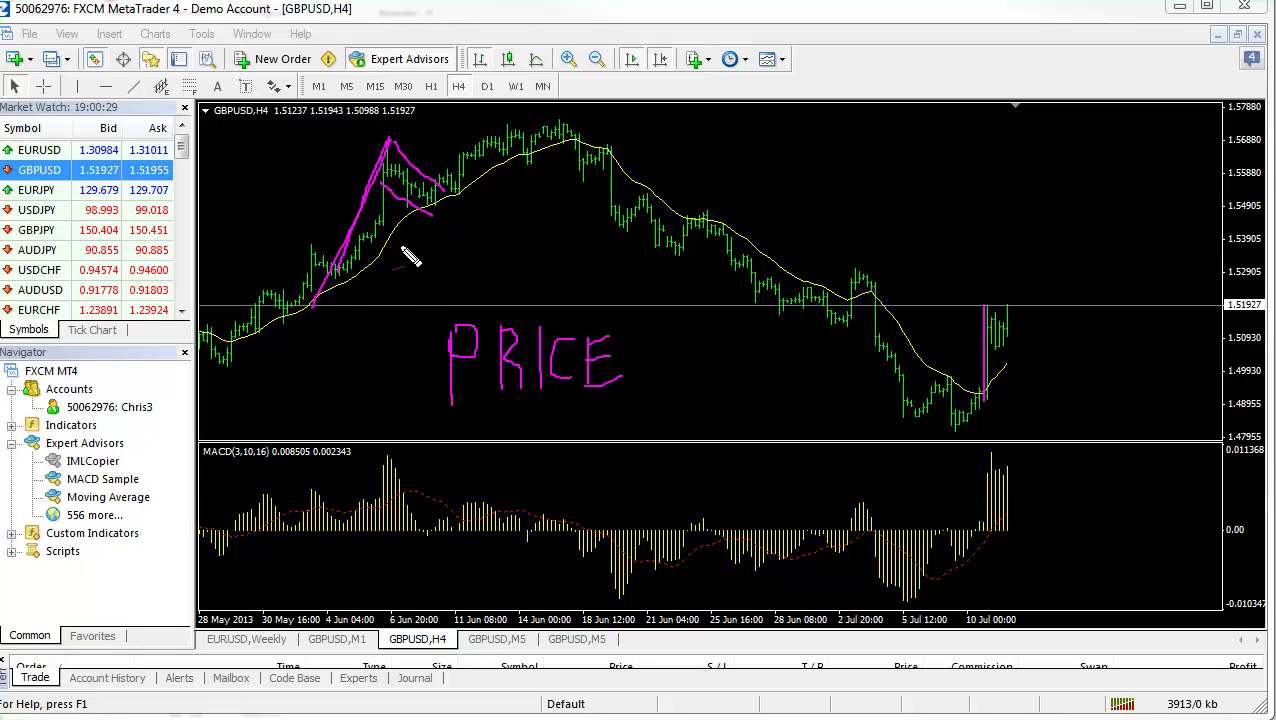
Outline the small pullback near 21 June in magenta and trace the sharp drop preceding it.
left_click_drag(610, 213, 641, 190)
left_click_drag(630, 240, 658, 200)
left_click_drag(608, 142, 619, 230)
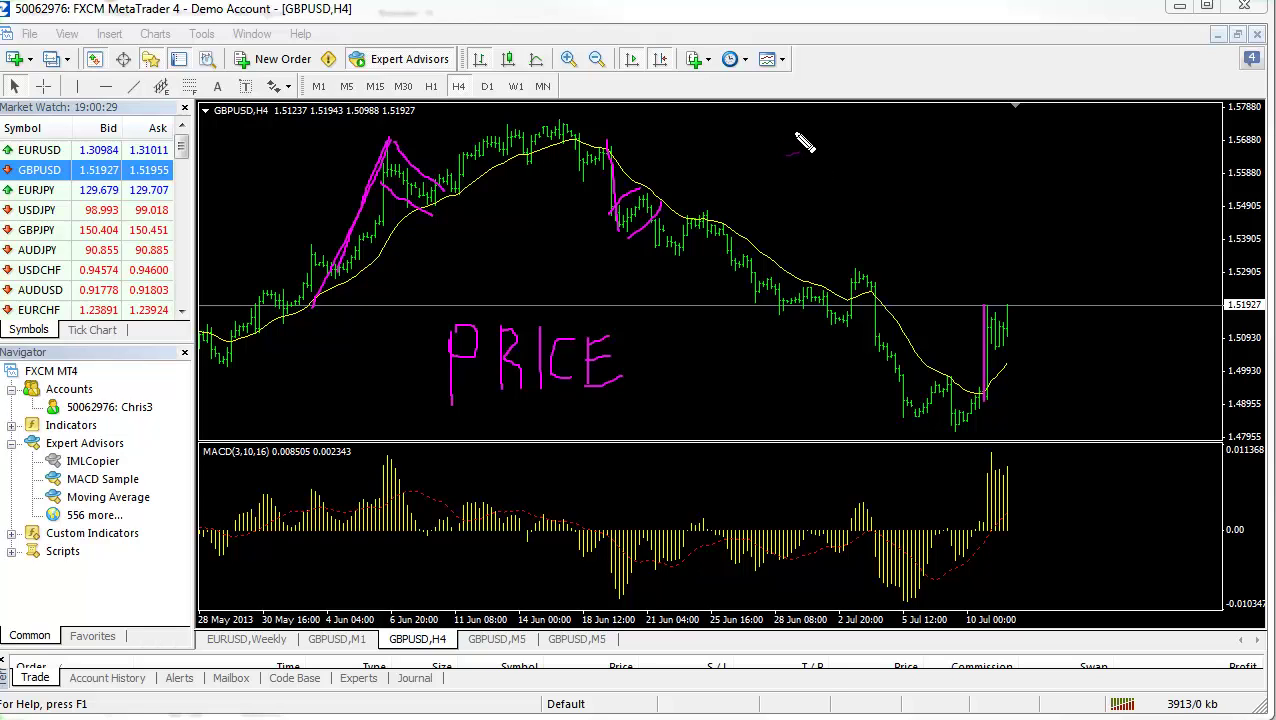
Sketch two rising magenta zigzags in the chart's empty area with circled, linked peaks, and label them "DIVERGENCE" and "P".
mouse_move(870, 258)
left_mouse_down()
mouse_move(880, 205)
mouse_move(899, 222)
mouse_move(915, 175)
mouse_move(933, 197)
mouse_move(942, 146)
mouse_move(958, 168)
mouse_move(965, 125)
left_mouse_up()
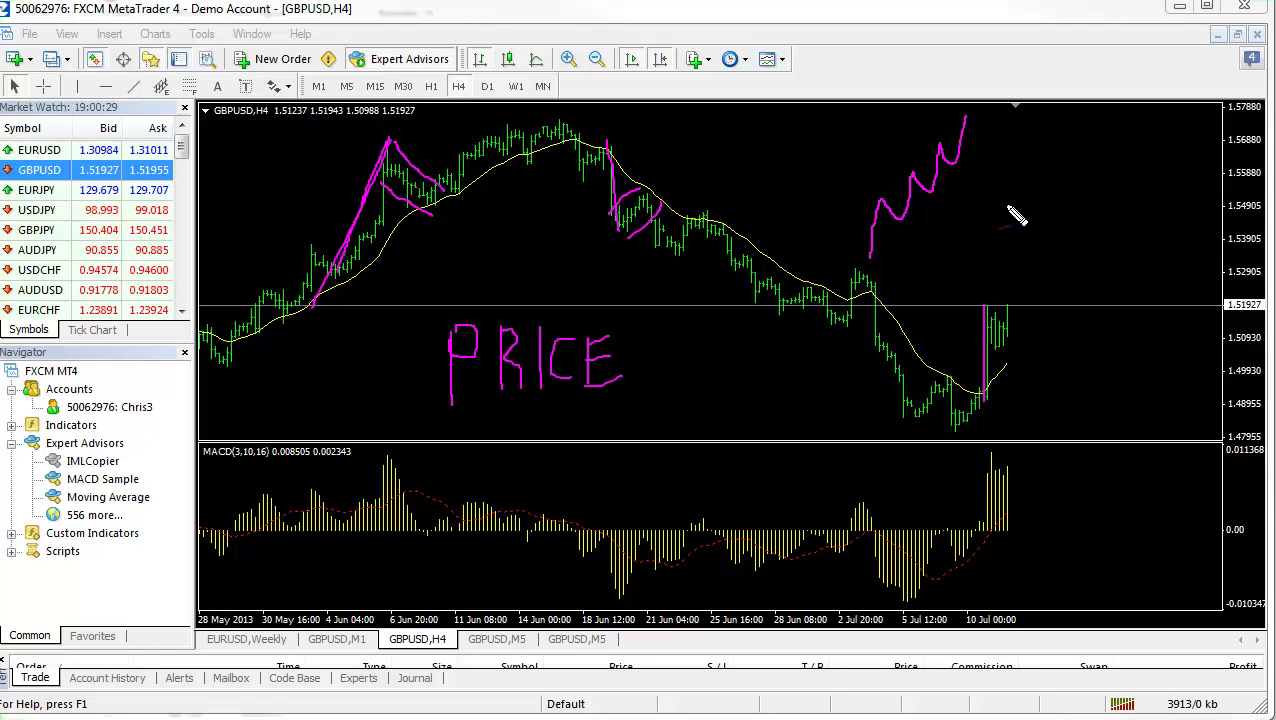
mouse_move(987, 260)
left_mouse_down()
mouse_move(988, 202)
mouse_move(1006, 210)
mouse_move(1007, 171)
mouse_move(1020, 181)
mouse_move(1049, 171)
left_mouse_up()
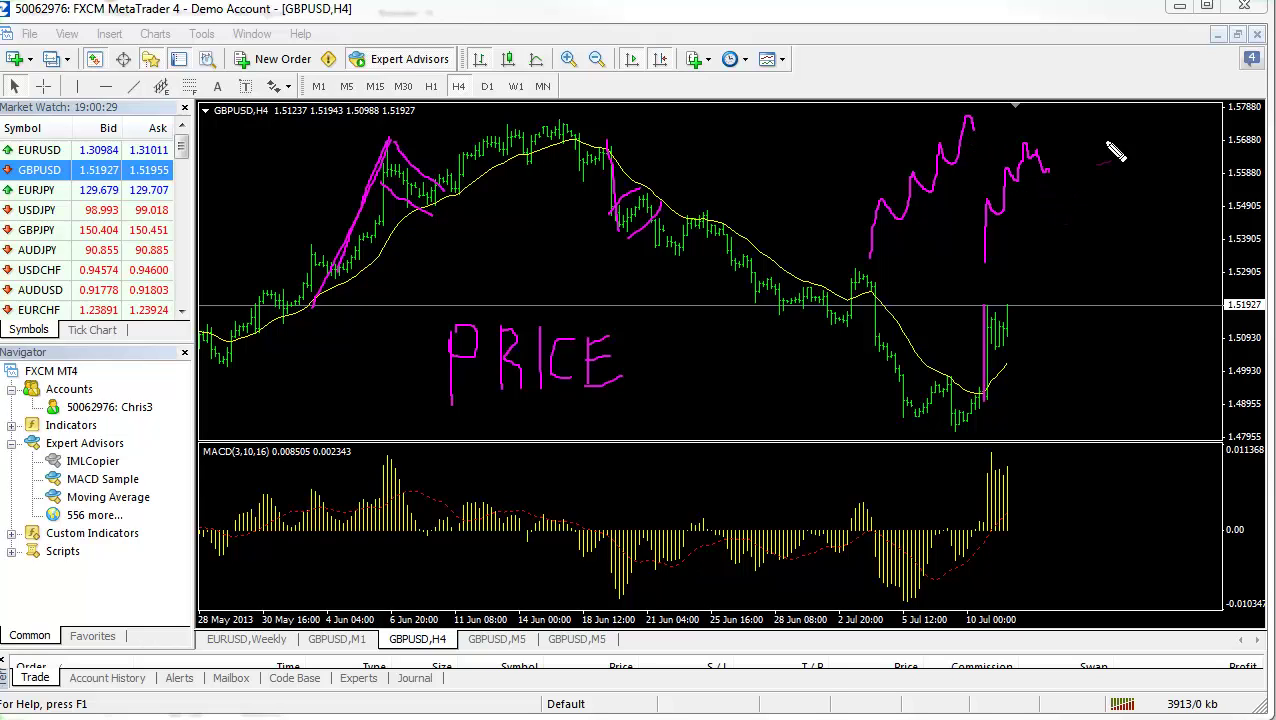
mouse_move(1105, 68)
left_mouse_down()
mouse_move(1023, 133)
mouse_move(971, 122)
mouse_move(1024, 130)
mouse_move(1027, 193)
mouse_move(1040, 166)
mouse_move(1024, 150)
mouse_move(1044, 156)
mouse_move(1022, 145)
mouse_move(1019, 161)
mouse_move(1049, 168)
mouse_move(1036, 143)
mouse_move(964, 115)
mouse_move(948, 136)
mouse_move(973, 143)
mouse_move(983, 121)
mouse_move(965, 109)
mouse_move(1040, 152)
left_mouse_up()
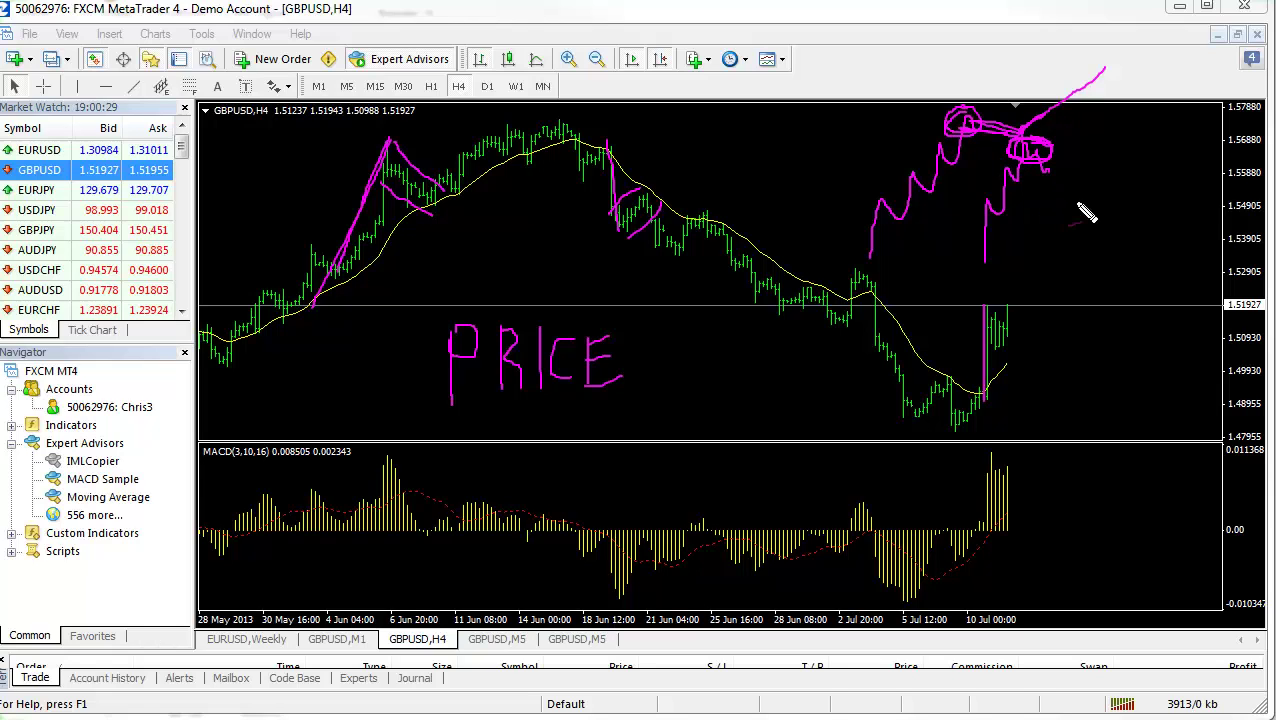
mouse_move(1072, 180)
left_mouse_down()
mouse_move(1076, 212)
mouse_move(1093, 192)
mouse_move(1095, 203)
mouse_move(1093, 180)
mouse_move(1108, 188)
mouse_move(1113, 175)
mouse_move(1125, 190)
mouse_move(1135, 168)
mouse_move(1132, 182)
mouse_move(1143, 165)
mouse_move(1178, 174)
left_mouse_up()
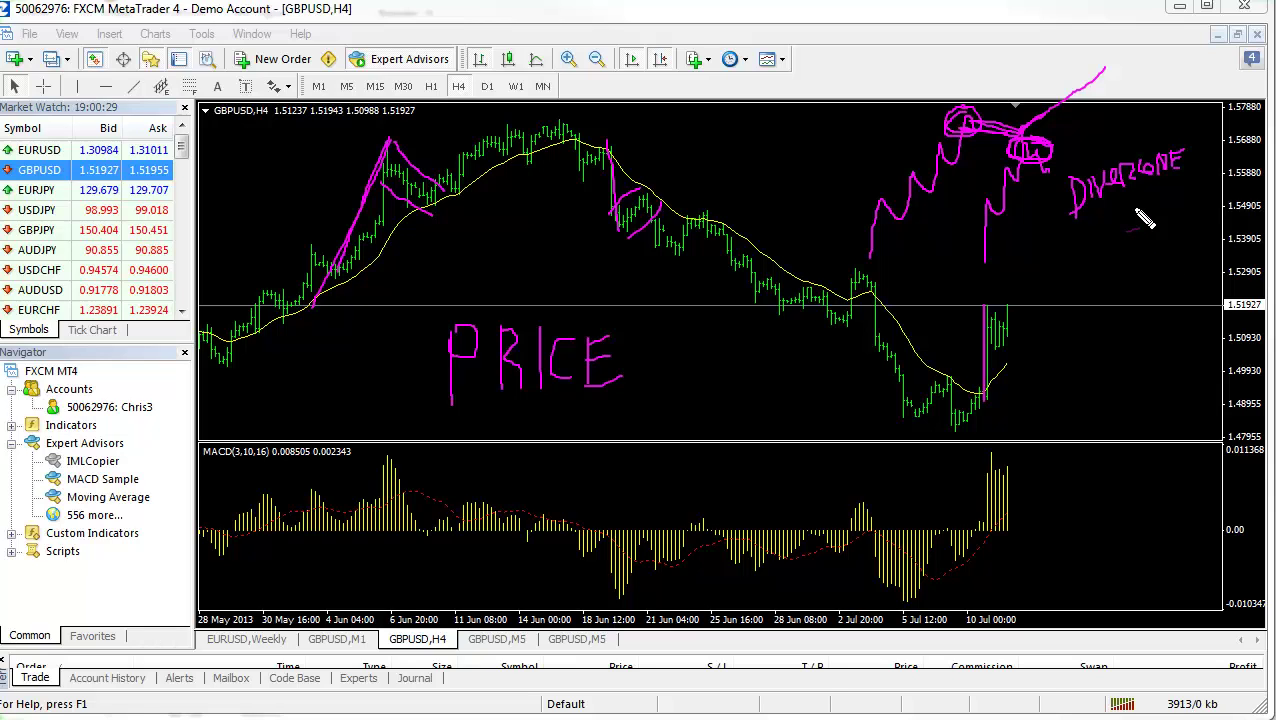
mouse_move(1084, 118)
left_mouse_down()
mouse_move(1084, 157)
mouse_move(1086, 136)
left_mouse_up()
Point a magenta arrow at the latest MACD bars and underline the MACD label and the divergence note.
mouse_move(1120, 477)
left_mouse_down()
mouse_move(1030, 497)
mouse_move(1016, 505)
mouse_move(1026, 515)
left_mouse_up()
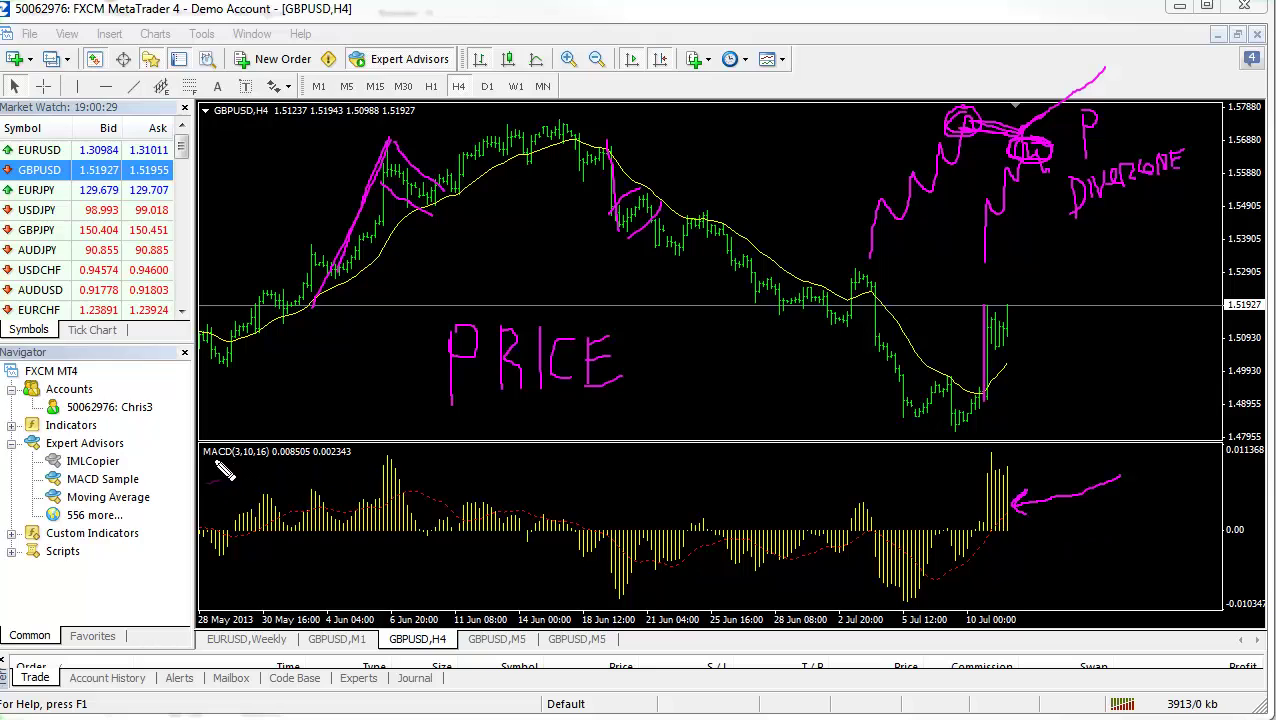
left_click_drag(205, 461, 238, 461)
mouse_move(1030, 212)
left_mouse_down()
mouse_move(1118, 220)
mouse_move(1074, 210)
mouse_move(1098, 213)
left_mouse_up()
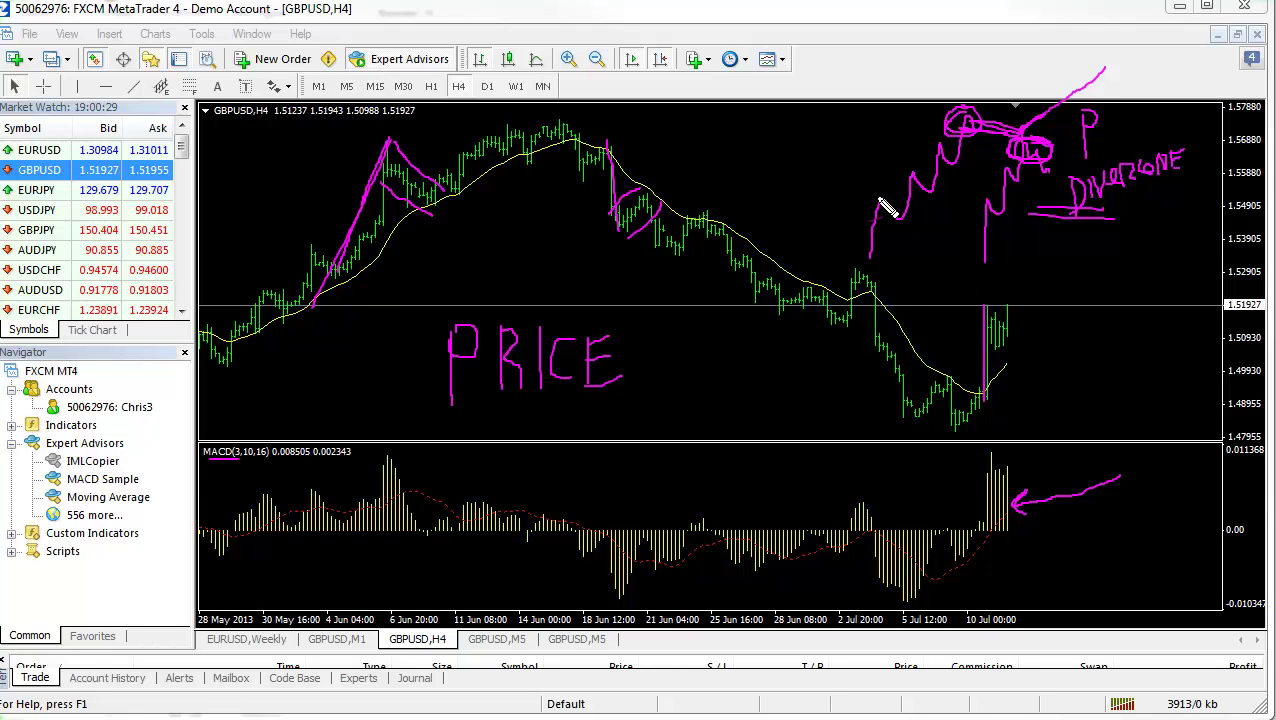
Thicken the first swing of both sketched zigzags, underline the first pullback and point an arrow at the second.
mouse_move(866, 258)
left_mouse_down()
mouse_move(883, 196)
mouse_move(905, 228)
left_mouse_up()
mouse_move(992, 204)
left_mouse_down()
mouse_move(993, 224)
mouse_move(994, 207)
mouse_move(1008, 222)
left_mouse_up()
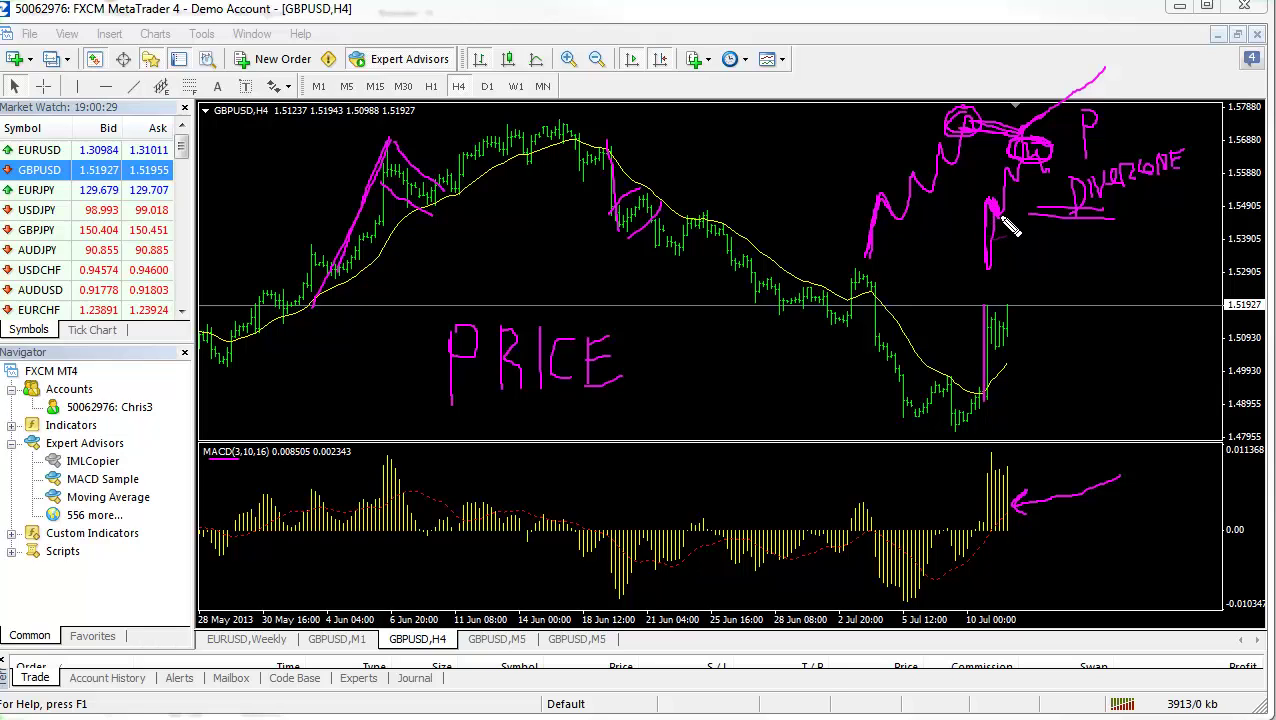
left_click_drag(887, 203, 903, 228)
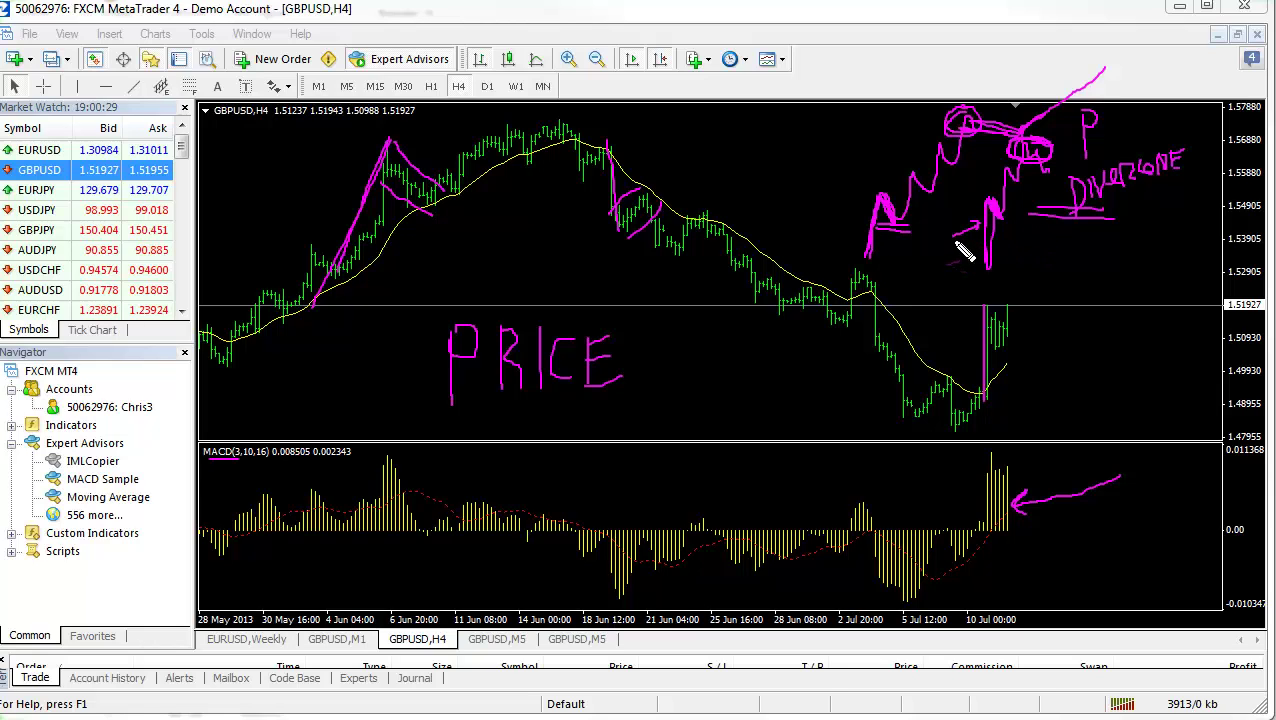
Circle the handwritten word "PRICE" and draw a magenta line from the late June lows towards it.
mouse_move(642, 334)
left_mouse_down()
mouse_move(568, 320)
mouse_move(441, 318)
mouse_move(404, 353)
mouse_move(434, 407)
mouse_move(604, 417)
mouse_move(649, 388)
mouse_move(650, 342)
mouse_move(637, 331)
mouse_move(487, 319)
left_mouse_up()
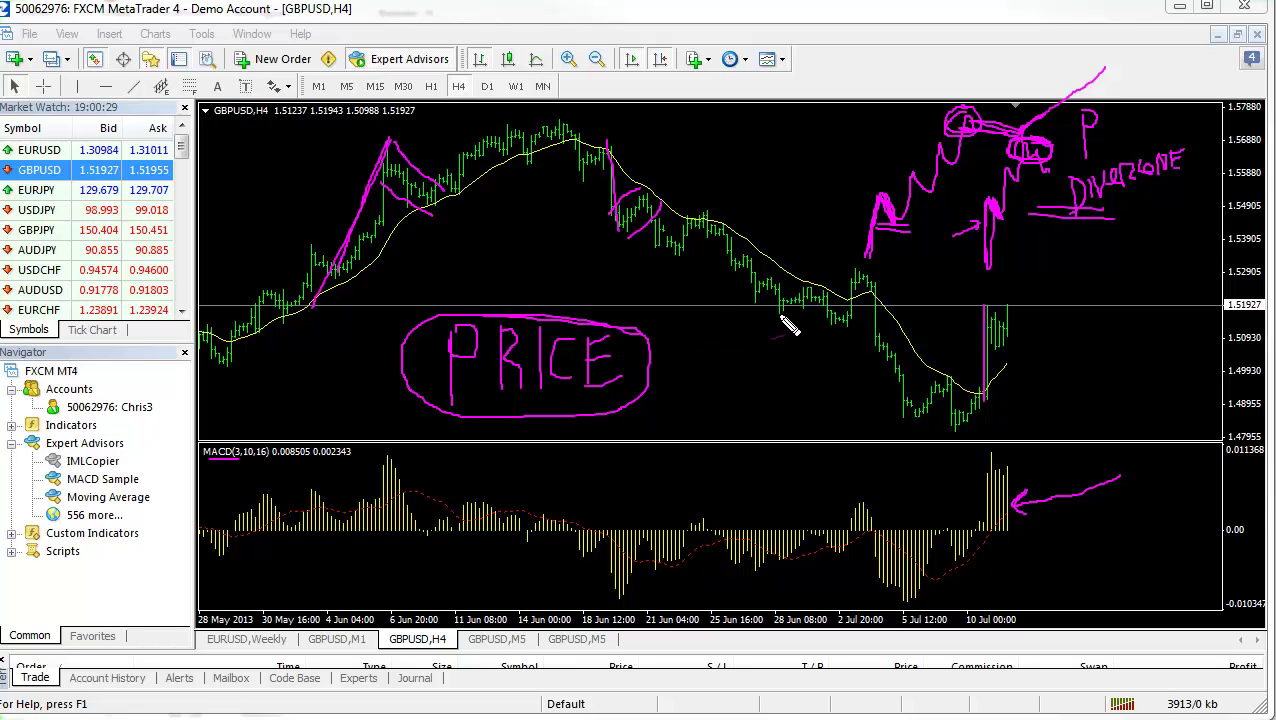
left_click_drag(780, 314, 680, 347)
Check the hotComm session chat, return to the MetaTrader chart and clear all annotations.
key("alt+Tab")
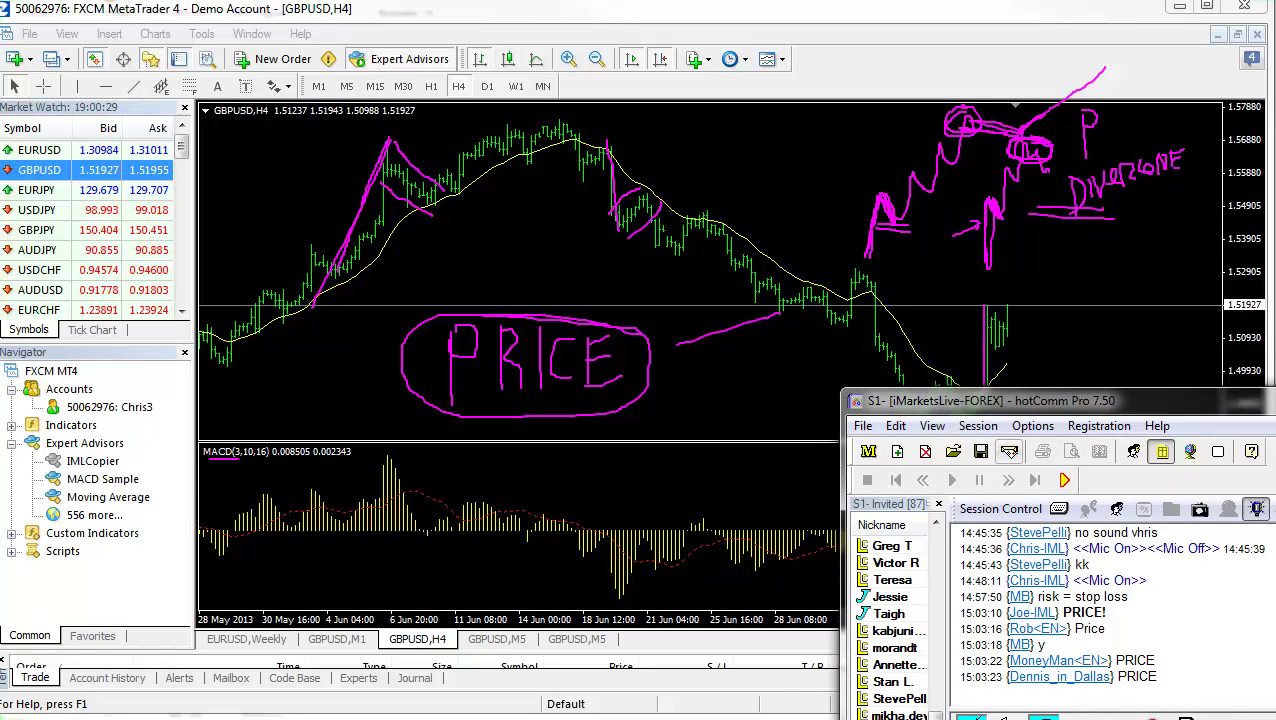
key("alt+Tab")
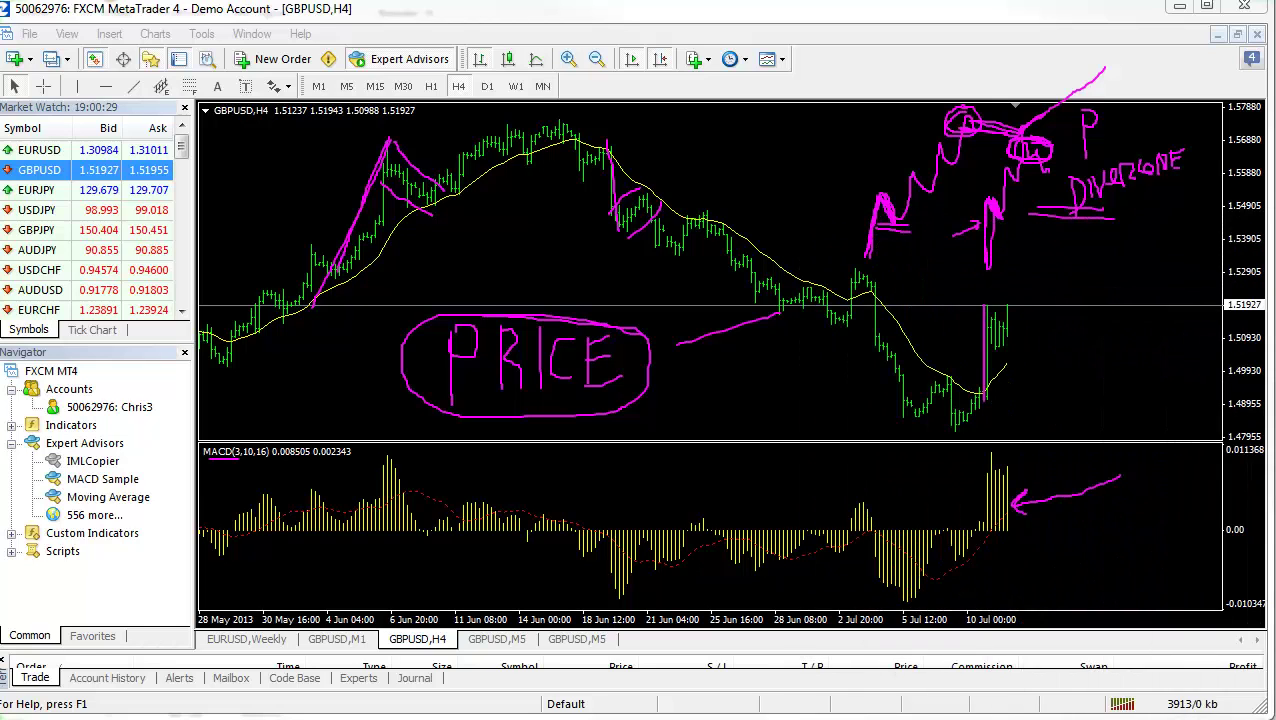
key("Escape")
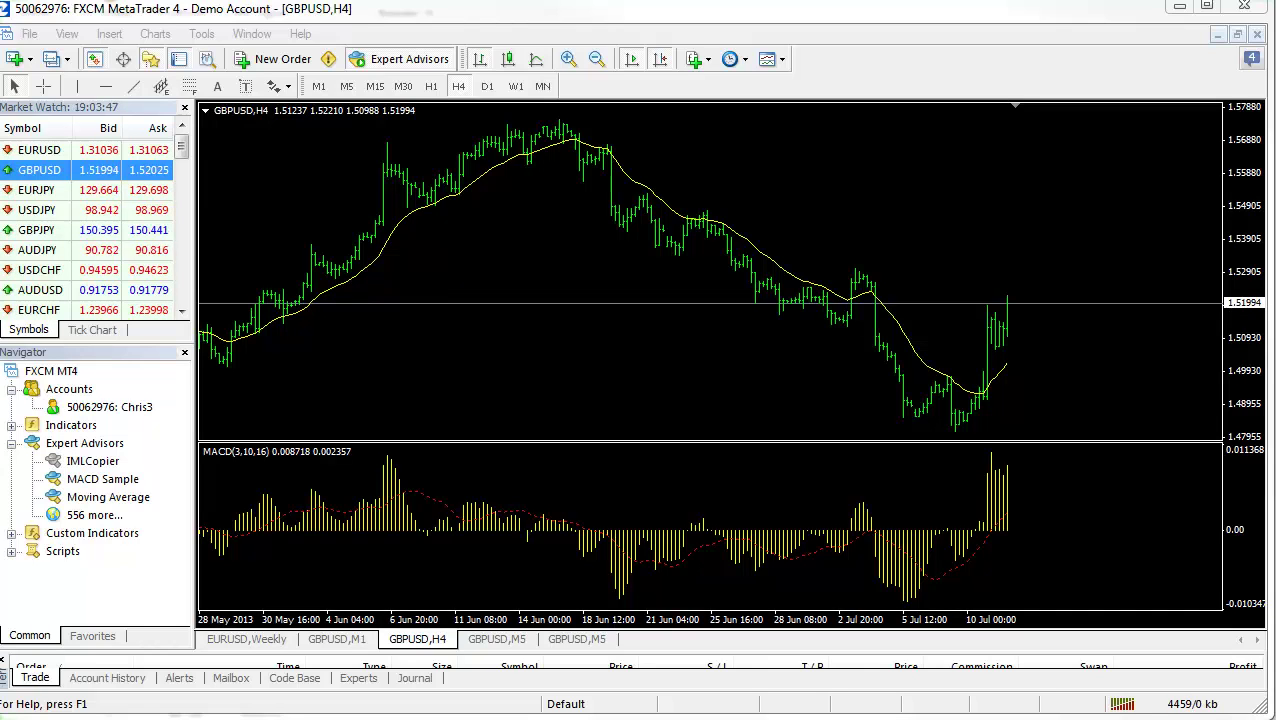
Draw magenta arrows linking the early and late June price pullbacks at the EMA with the matching MACD histogram dips.
mouse_move(558, 403)
left_mouse_down()
mouse_move(425, 502)
mouse_move(442, 497)
left_mouse_up()
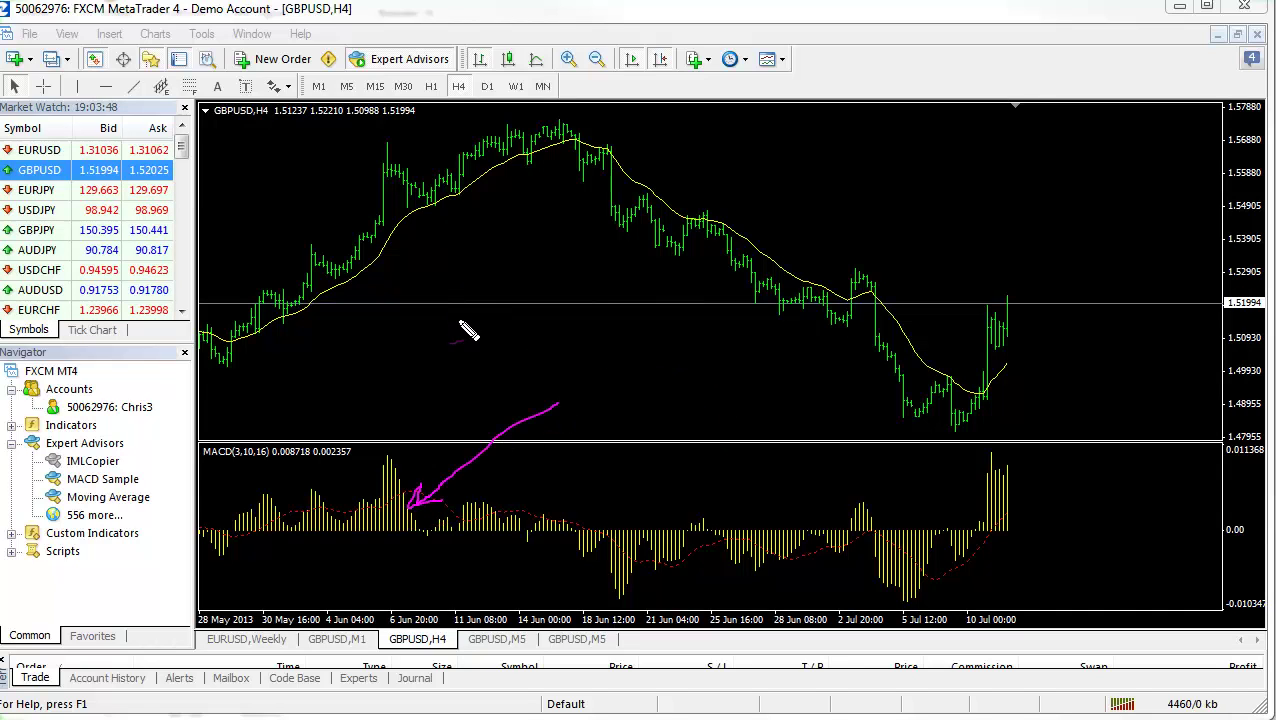
left_click_drag(458, 317, 416, 218)
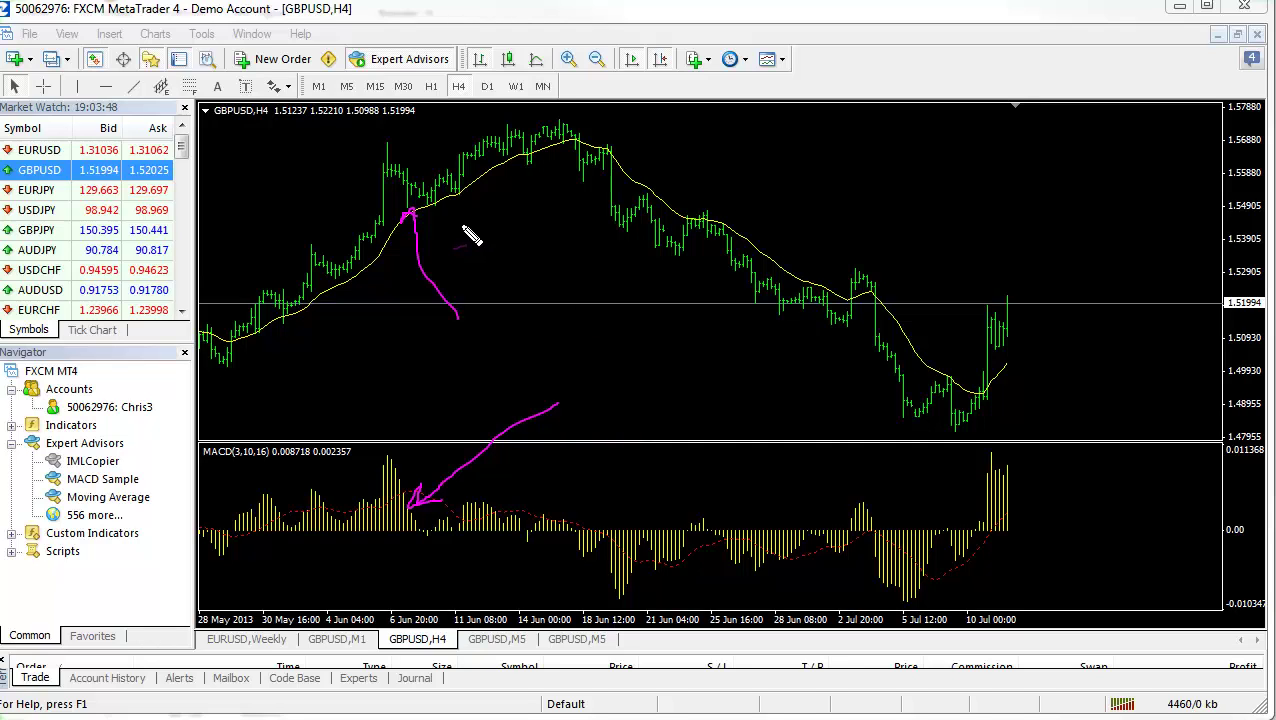
mouse_move(437, 204)
left_mouse_down()
mouse_move(470, 282)
mouse_move(459, 478)
left_mouse_up()
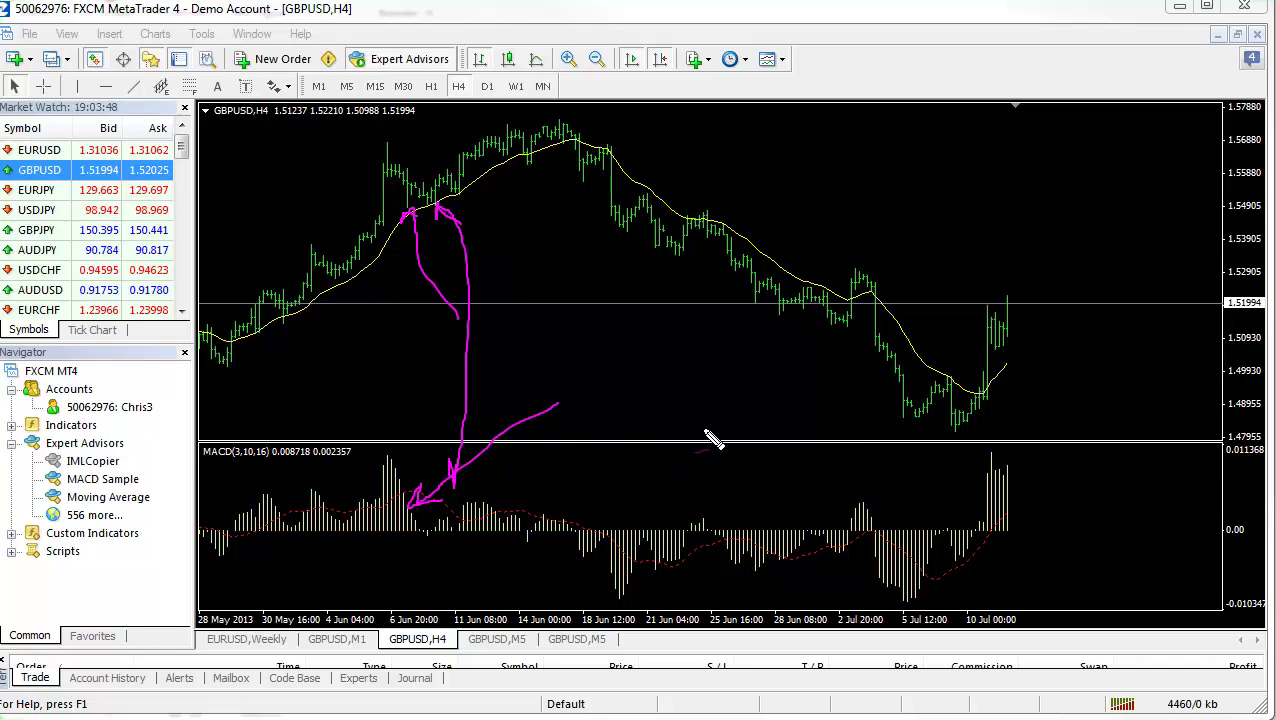
left_click_drag(702, 431, 666, 526)
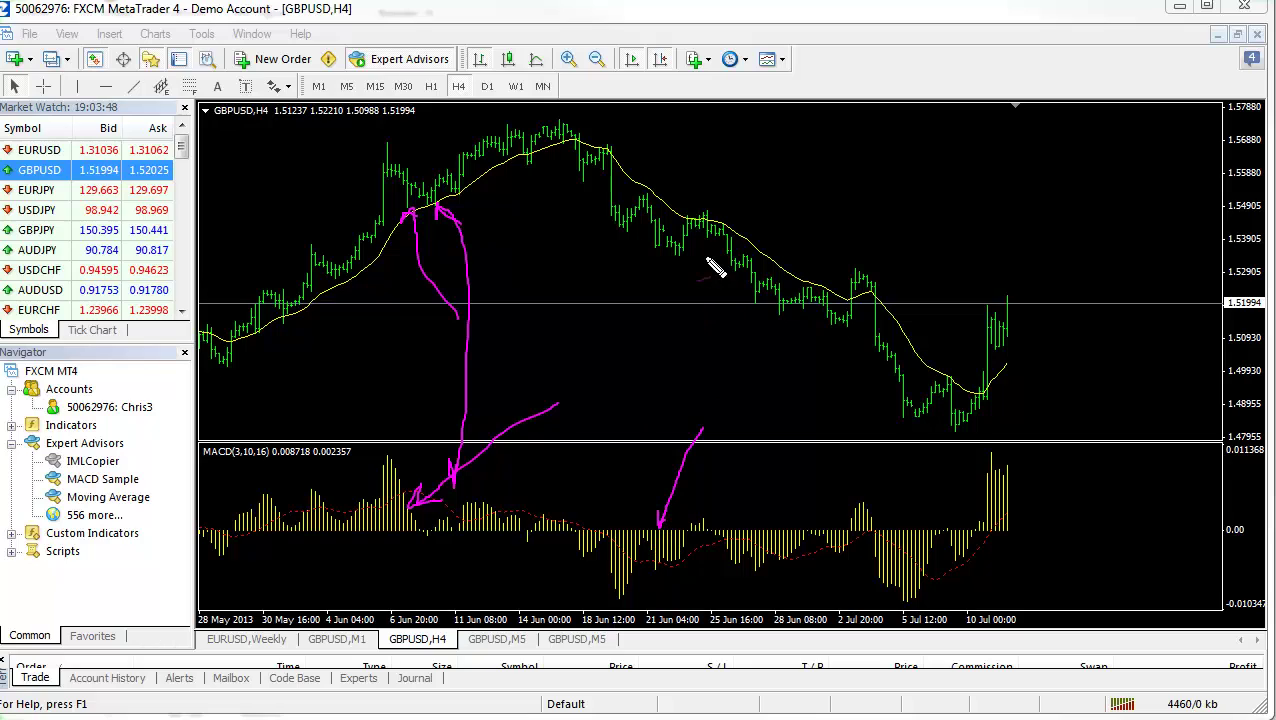
mouse_move(704, 238)
left_mouse_down()
mouse_move(703, 271)
mouse_move(710, 251)
left_mouse_up()
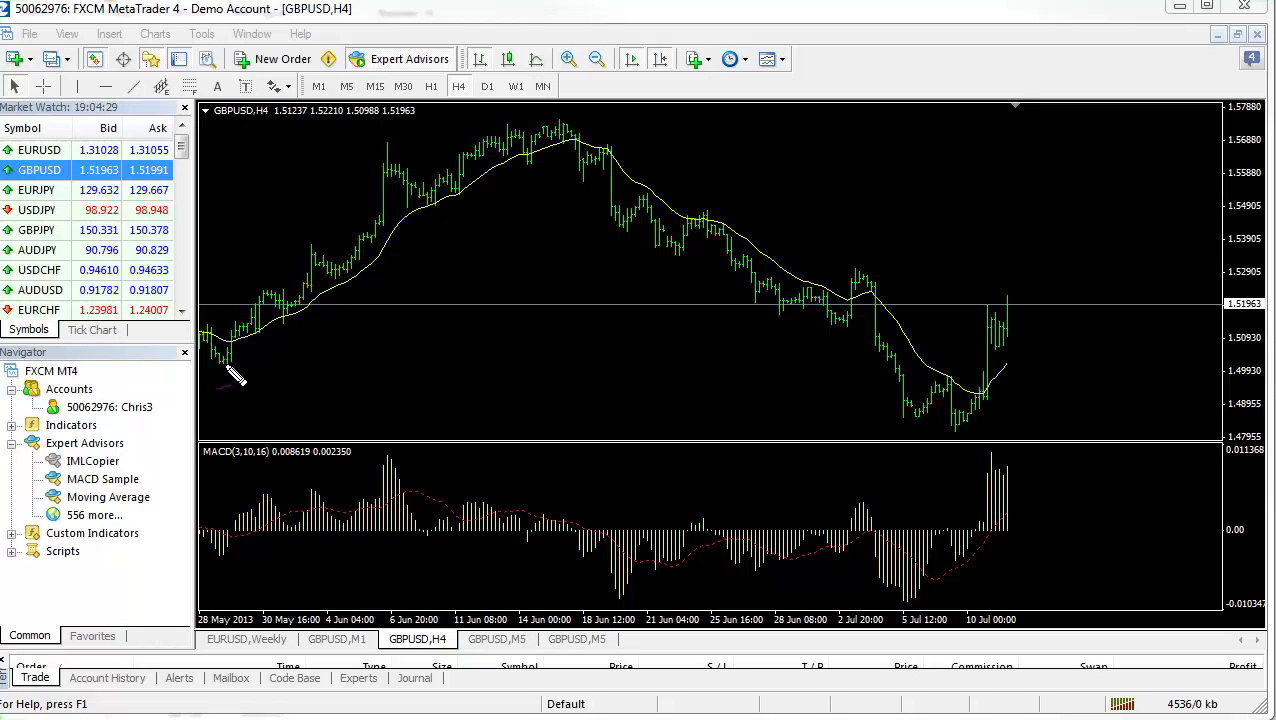
Trace the upswing and pullback around 30 May in magenta on both the price curve and the MACD histogram.
mouse_move(227, 367)
left_mouse_down()
mouse_move(250, 290)
mouse_move(286, 330)
mouse_move(248, 321)
mouse_move(246, 305)
mouse_move(288, 333)
mouse_move(270, 296)
left_mouse_up()
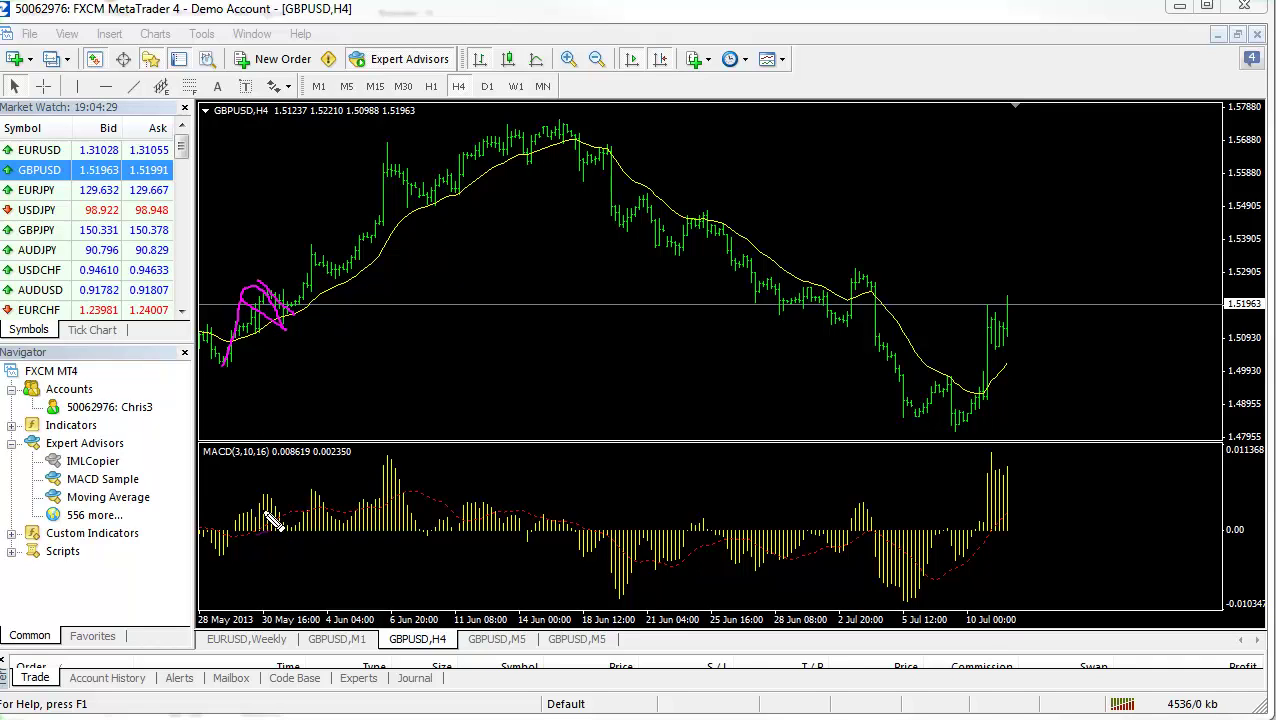
mouse_move(225, 548)
left_mouse_down()
mouse_move(262, 500)
mouse_move(283, 523)
left_mouse_up()
left_click_drag(230, 548, 291, 518)
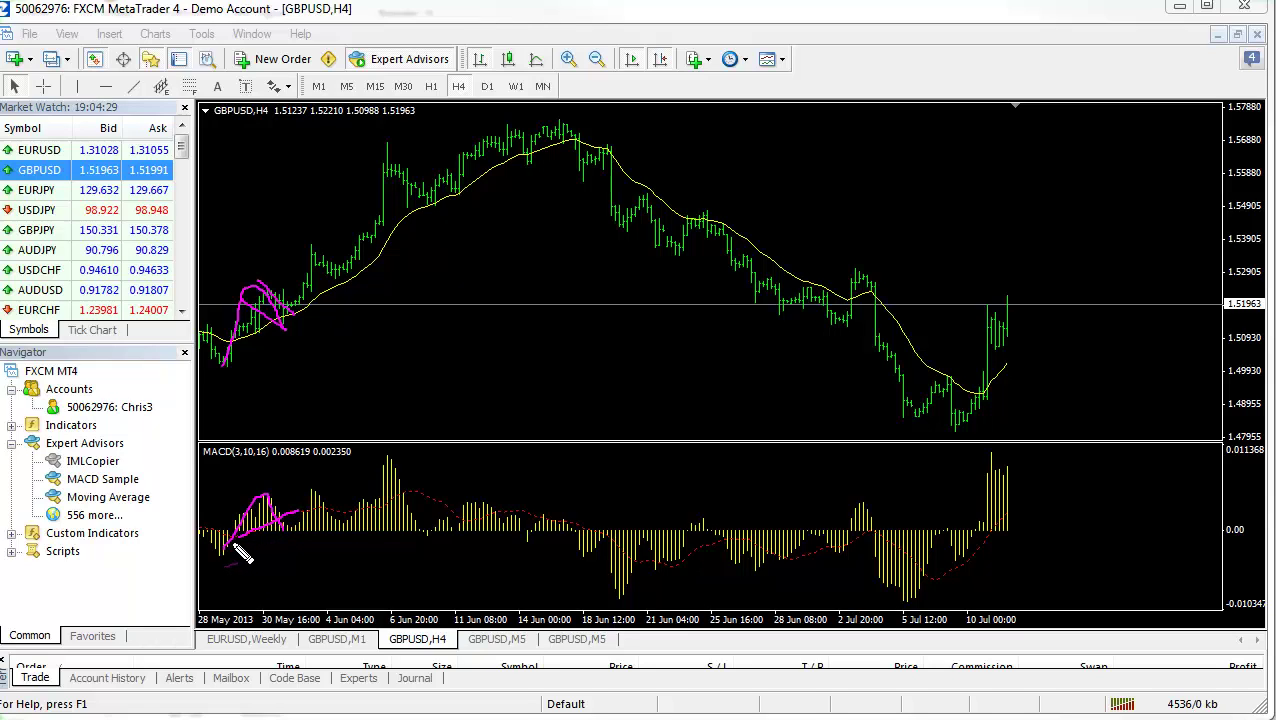
left_click_drag(240, 553, 300, 513)
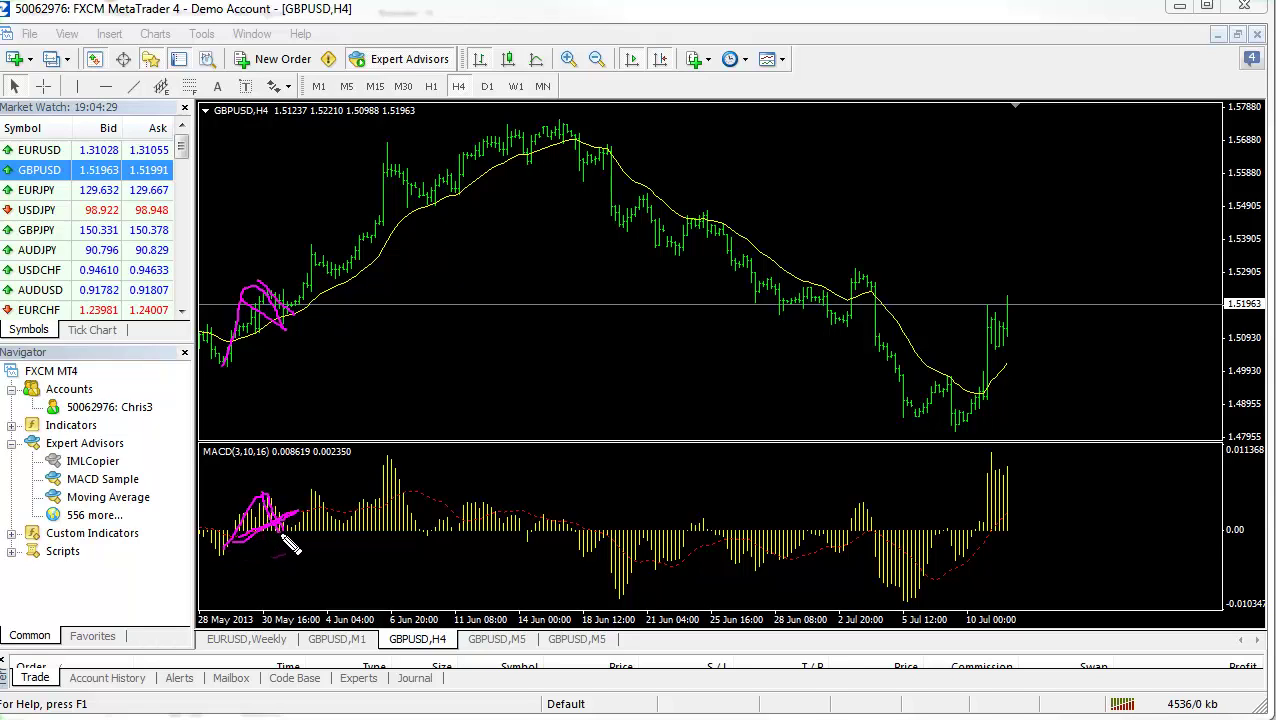
Mark the early June pullback at the EMA and add three short freehand notes below the price curve.
left_click_drag(307, 322, 290, 323)
mouse_move(444, 268)
left_mouse_down()
mouse_move(448, 298)
mouse_move(492, 271)
mouse_move(511, 279)
left_mouse_up()
mouse_move(446, 318)
left_mouse_down()
mouse_move(447, 355)
mouse_move(448, 334)
mouse_move(484, 358)
mouse_move(485, 334)
left_mouse_up()
mouse_move(450, 380)
left_mouse_down()
mouse_move(456, 410)
mouse_move(462, 389)
mouse_move(475, 405)
mouse_move(500, 403)
mouse_move(505, 382)
mouse_move(517, 399)
mouse_move(481, 369)
left_mouse_up()
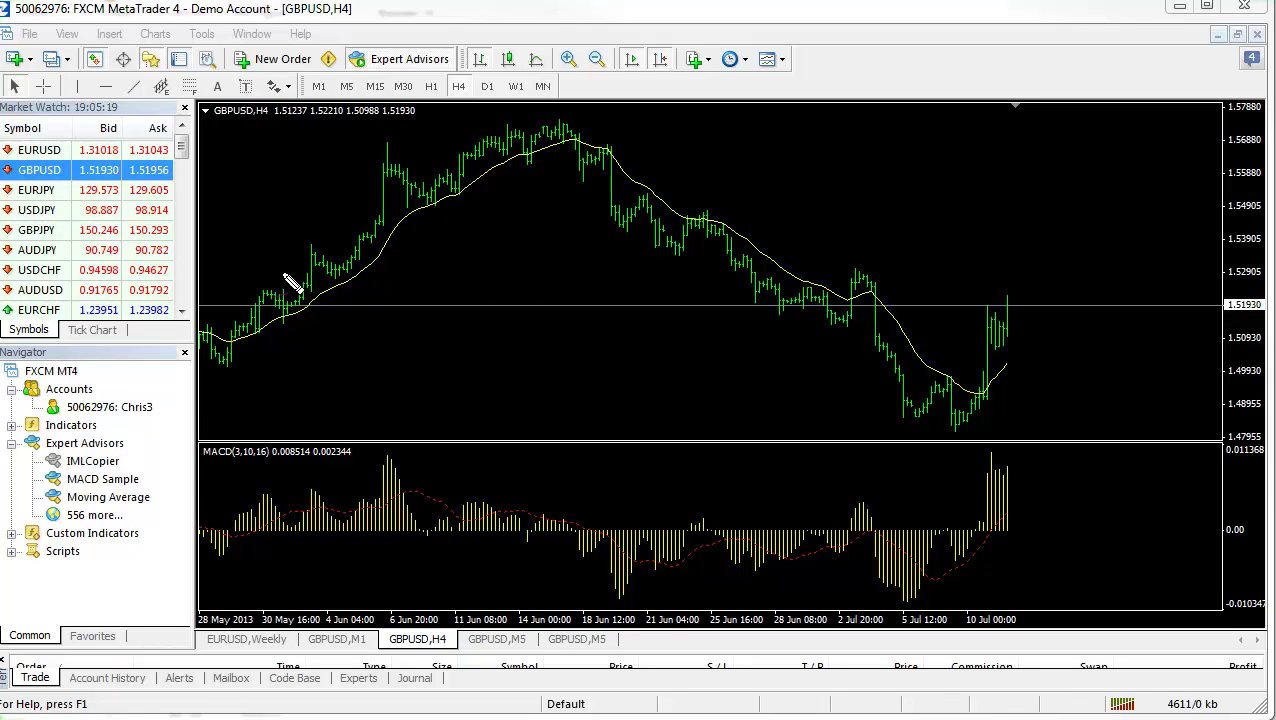
Mark the rally to the 6 June peak and its pullback with red arrows, and circle the EMA touch and MACD zero-line dip.
mouse_move(230, 364)
left_mouse_down()
mouse_move(258, 294)
mouse_move(276, 316)
mouse_move(314, 262)
left_mouse_up()
mouse_move(223, 365)
left_mouse_down()
mouse_move(333, 264)
mouse_move(393, 147)
mouse_move(424, 222)
left_mouse_up()
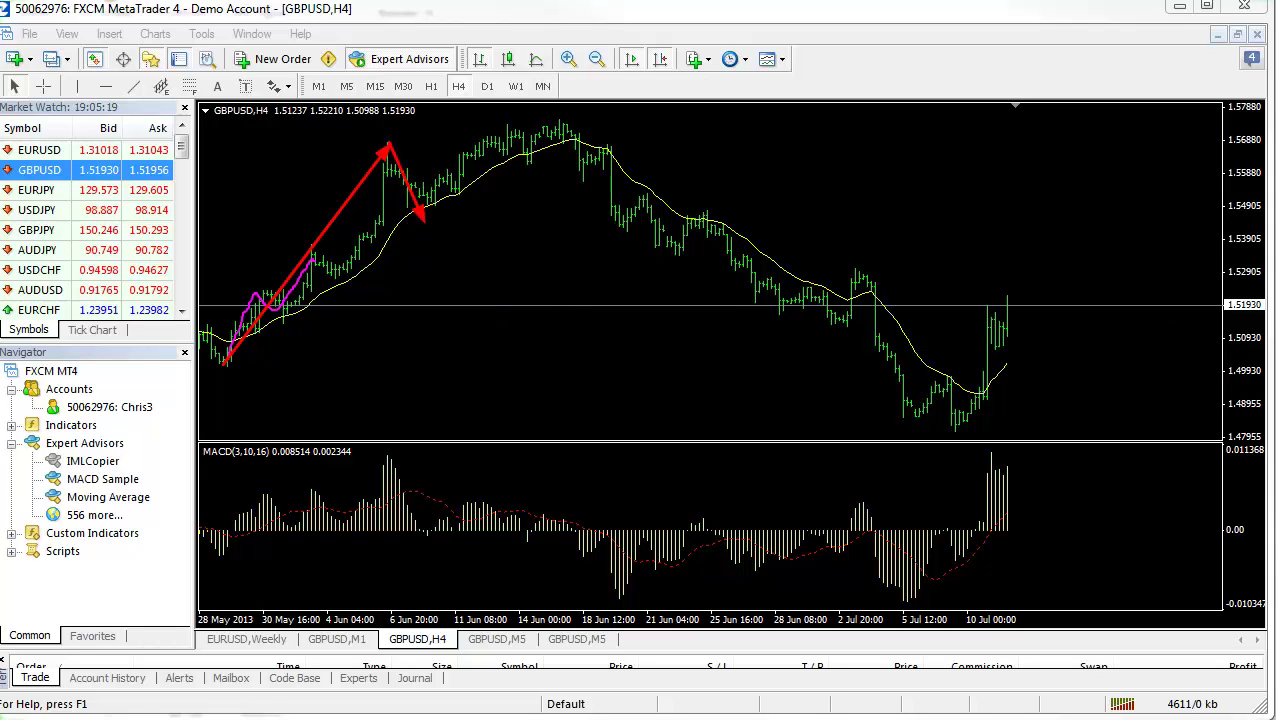
left_click_drag(421, 205, 437, 238)
left_click_drag(414, 516, 447, 555)
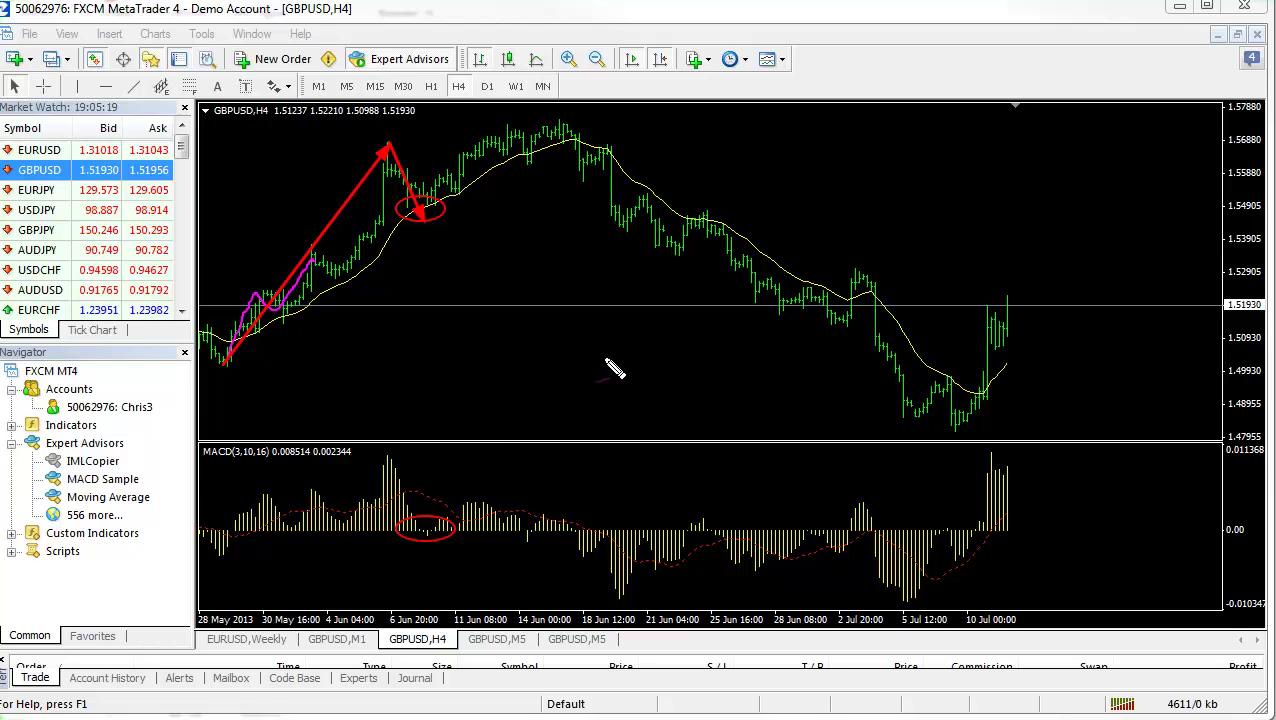
Sketch a magenta bull flag below the price curve and clear all annotations.
mouse_move(496, 411)
left_mouse_down()
mouse_move(546, 288)
mouse_move(588, 319)
mouse_move(556, 328)
left_mouse_up()
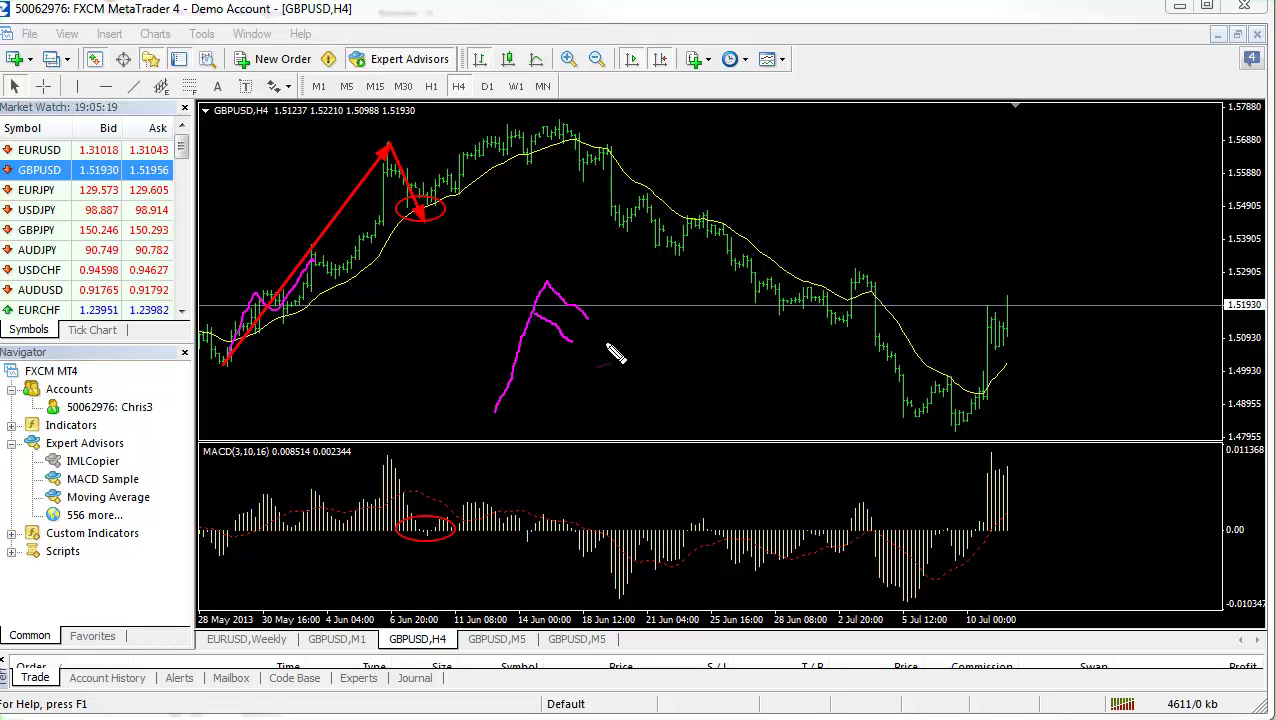
key("Escape")
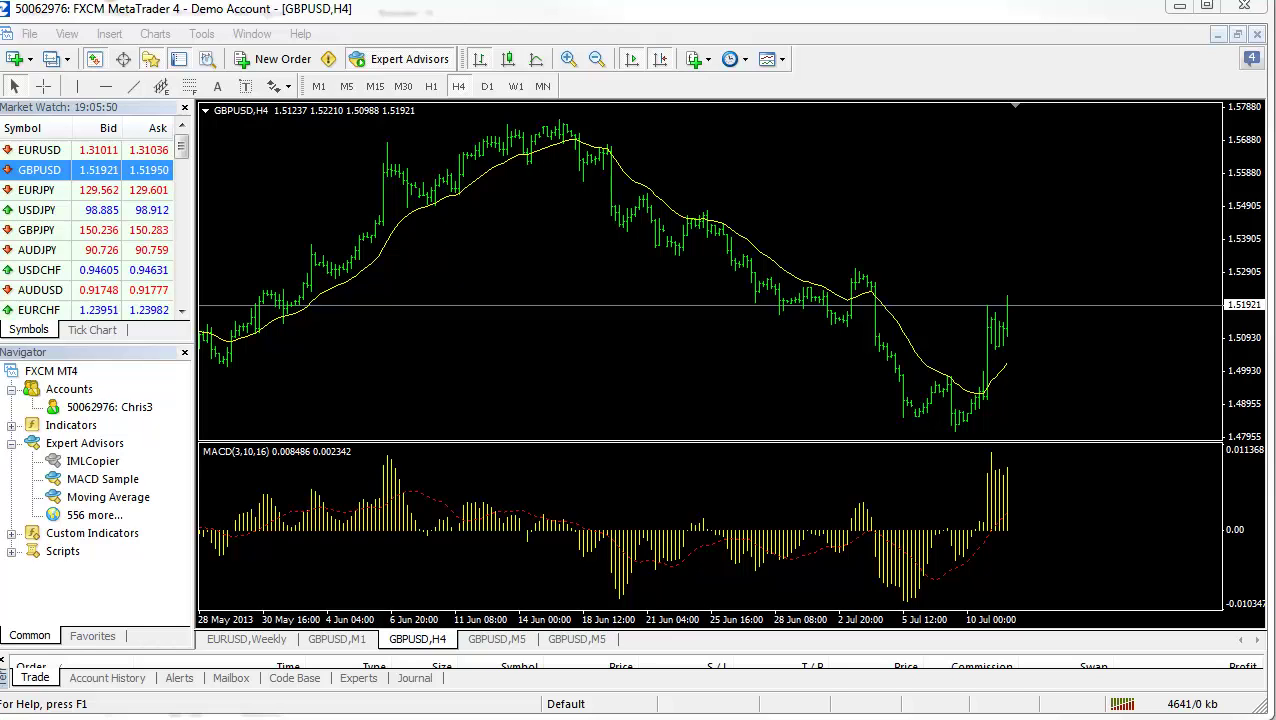
Outline the June pullback as a magenta flag, with channel lines, a rising pole and a breakout line upwards.
left_click_drag(372, 195, 428, 220)
left_click_drag(385, 153, 441, 191)
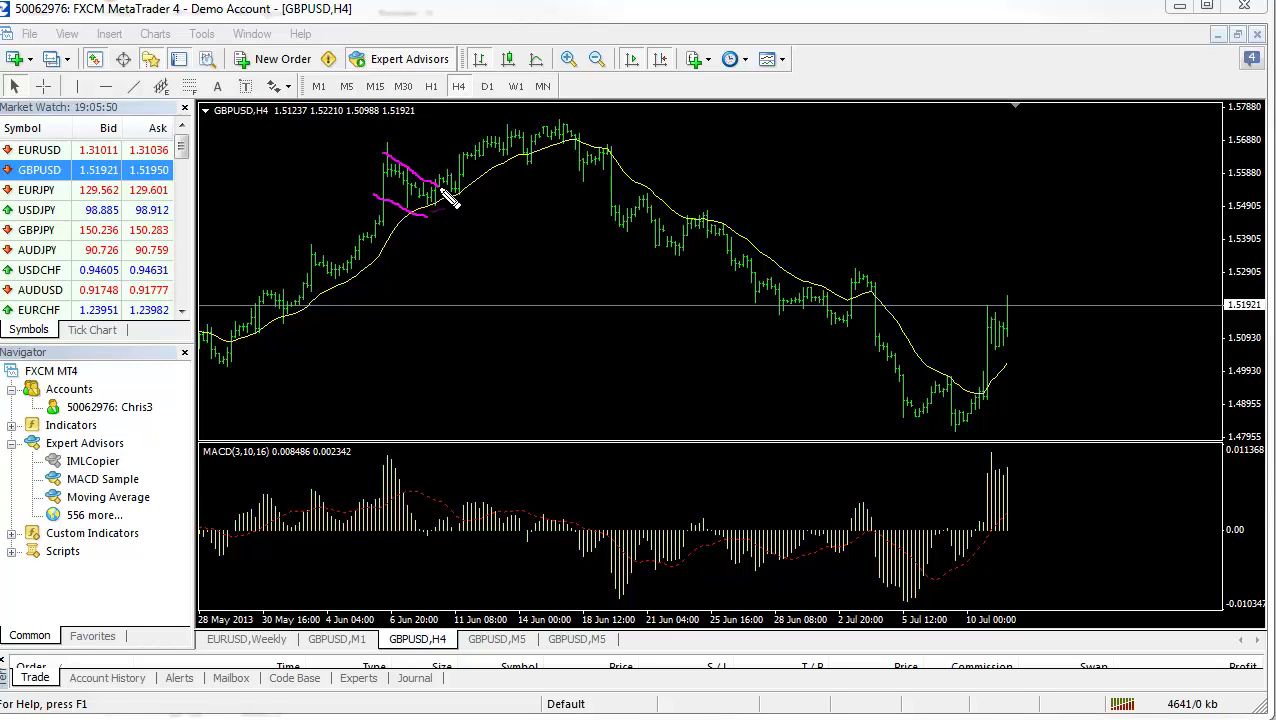
mouse_move(388, 148)
left_mouse_down()
mouse_move(371, 230)
mouse_move(289, 373)
left_mouse_up()
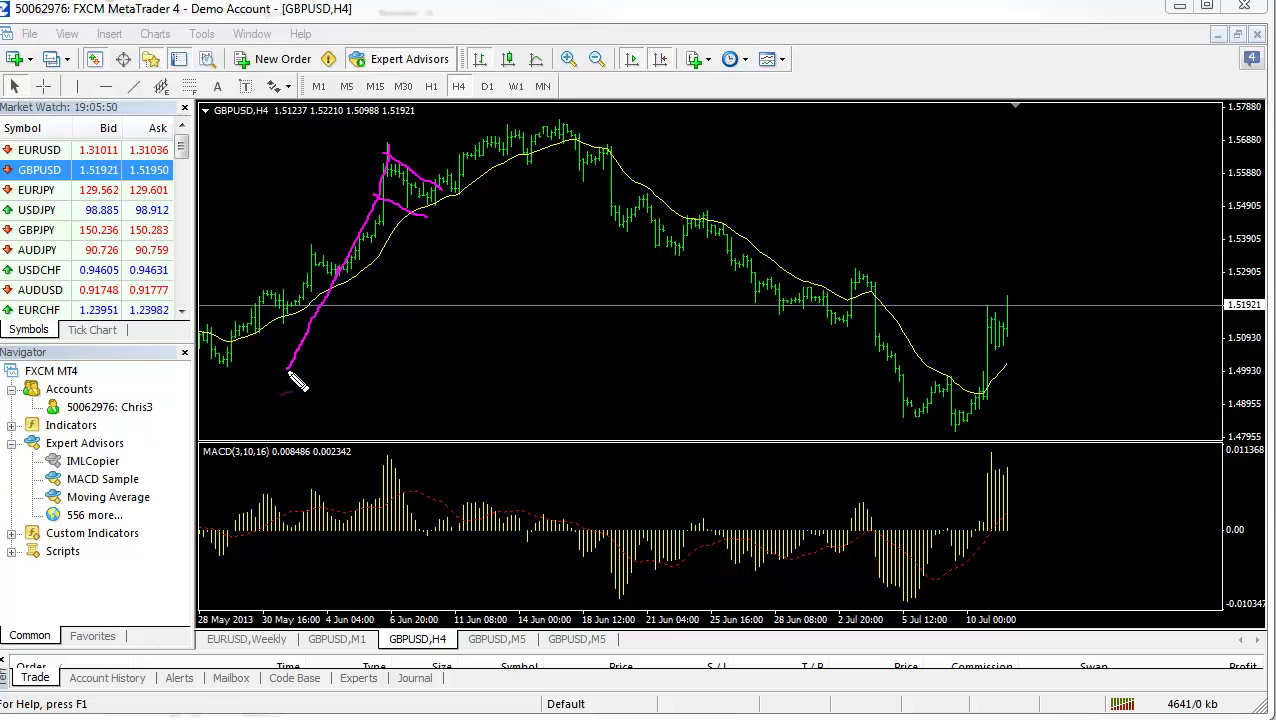
left_click_drag(431, 217, 492, 121)
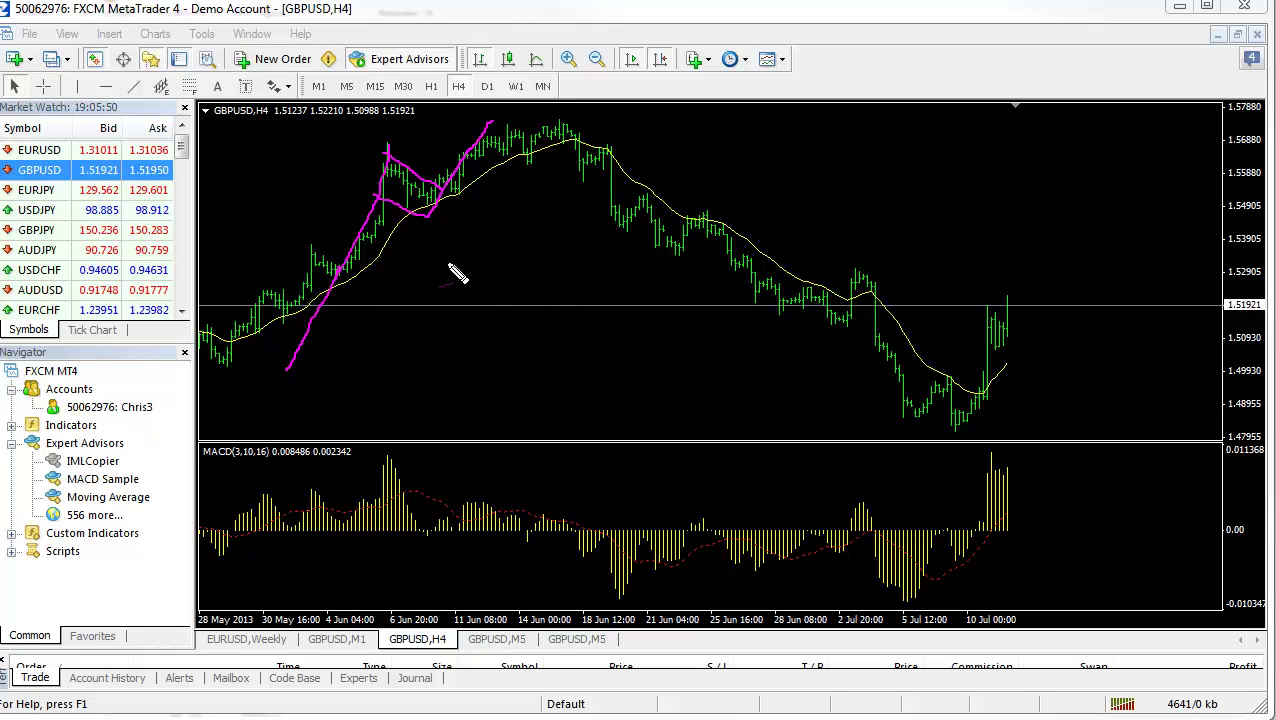
Sketch a small magenta flag with a green dashed moving average beneath it, and point a green arrow at the June EMA pullback.
left_click_drag(474, 263, 472, 364)
mouse_move(474, 263)
left_mouse_down()
mouse_move(506, 288)
mouse_move(498, 312)
left_mouse_up()
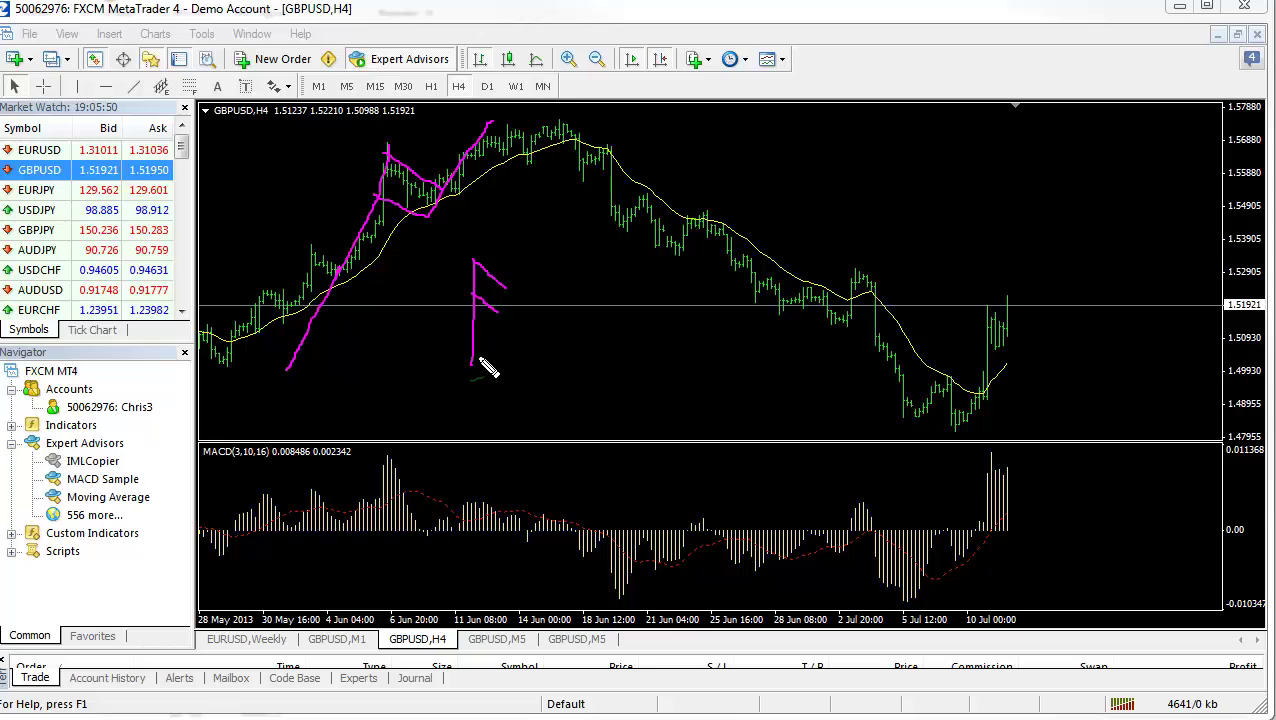
left_click_drag(470, 343, 526, 298)
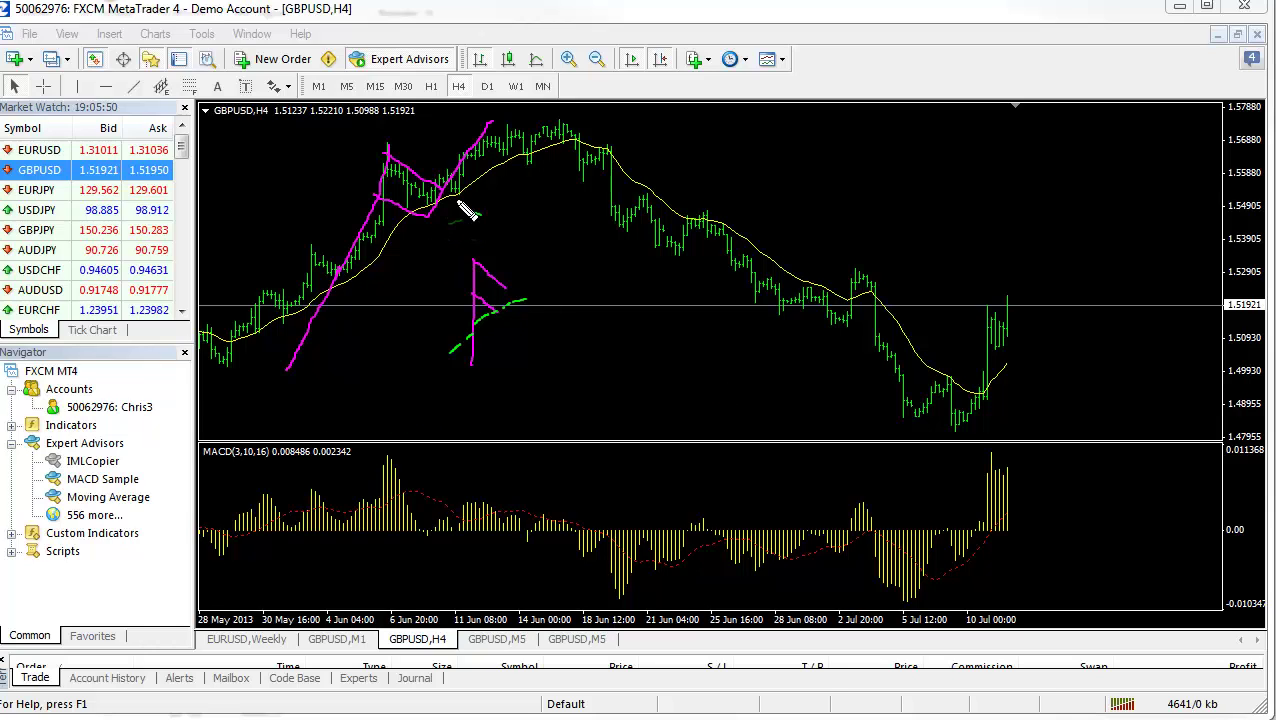
left_click_drag(464, 208, 475, 208)
Draw a green horizontal line under the flag sketch and a green histogram hump with sloping sides beneath it.
left_click_drag(342, 362, 642, 364)
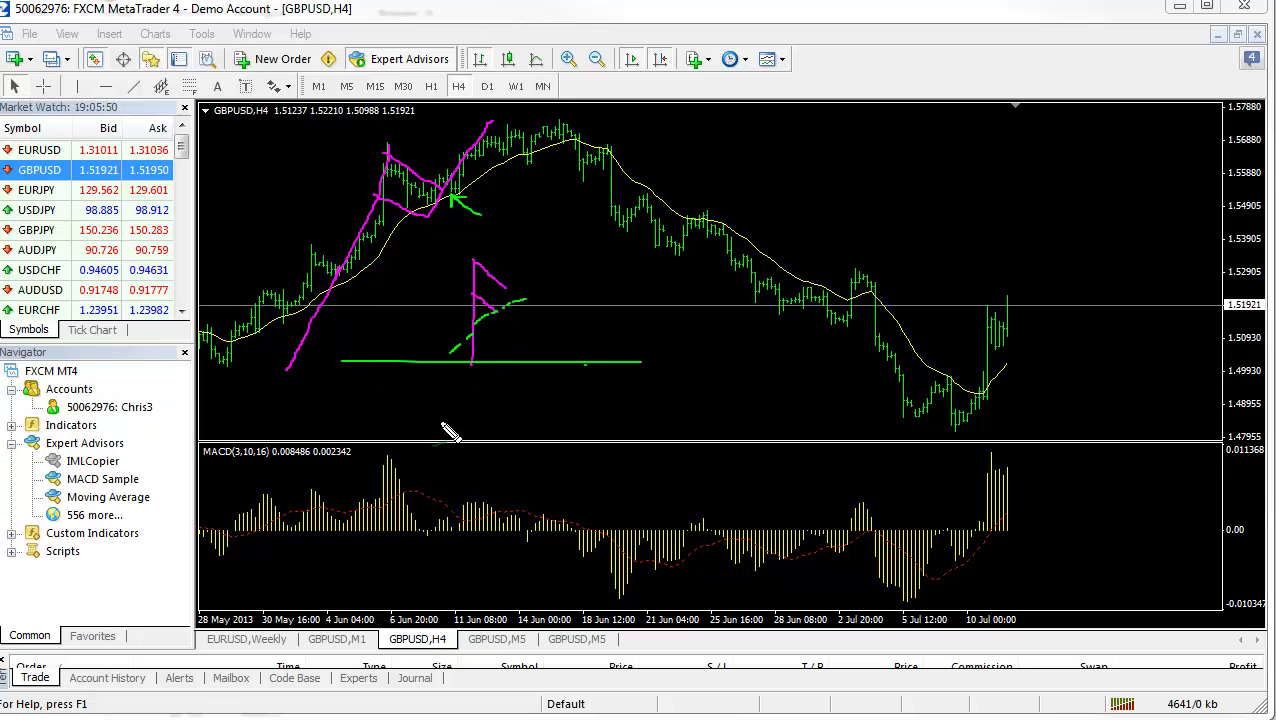
mouse_move(430, 432)
left_mouse_down()
mouse_move(450, 380)
mouse_move(450, 422)
mouse_move(452, 386)
mouse_move(466, 434)
mouse_move(434, 432)
mouse_move(440, 376)
mouse_move(484, 438)
left_mouse_up()
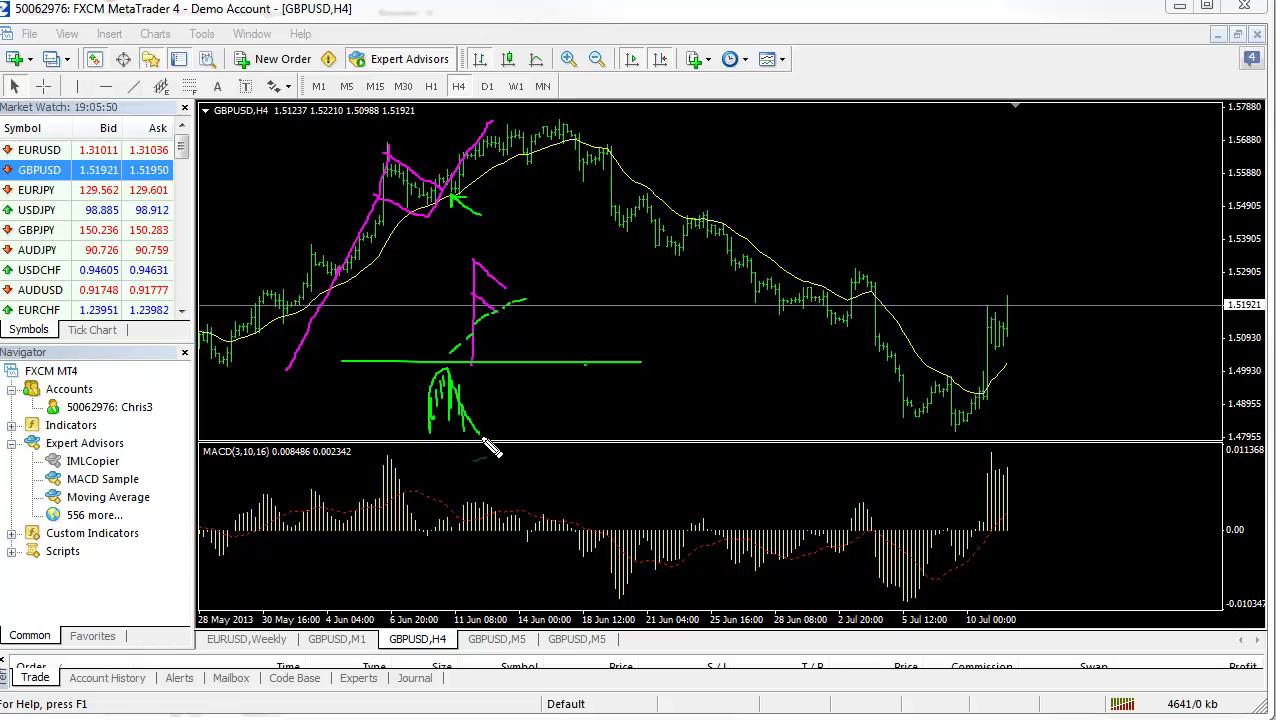
left_click_drag(442, 375, 413, 452)
Point red arrows at the June EMA pullback, the matching MACD zero-line dip and the flag sketch.
left_click_drag(518, 225, 450, 205)
mouse_move(553, 468)
left_mouse_down()
mouse_move(461, 524)
mouse_move(424, 522)
left_mouse_up()
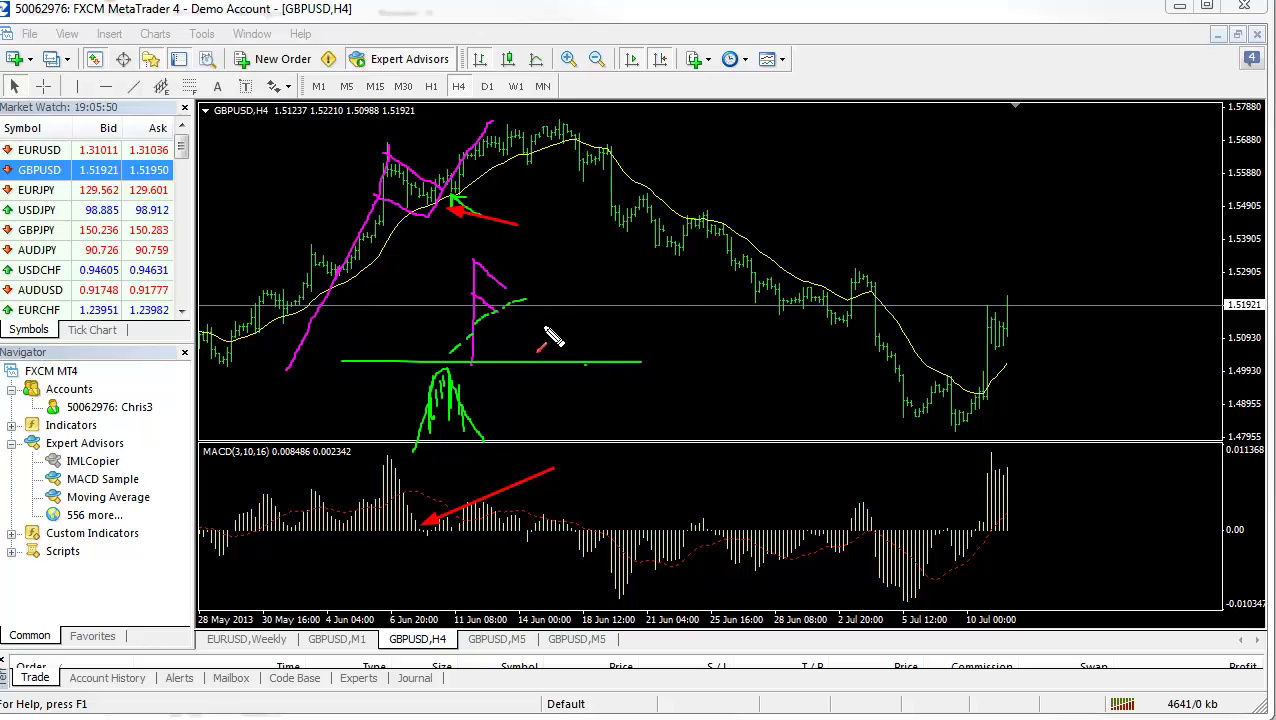
mouse_move(424, 240)
left_mouse_down()
mouse_move(421, 212)
mouse_move(433, 218)
left_mouse_up()
mouse_move(413, 558)
left_mouse_down()
mouse_move(425, 540)
mouse_move(437, 562)
left_mouse_up()
left_click_drag(676, 540, 688, 526)
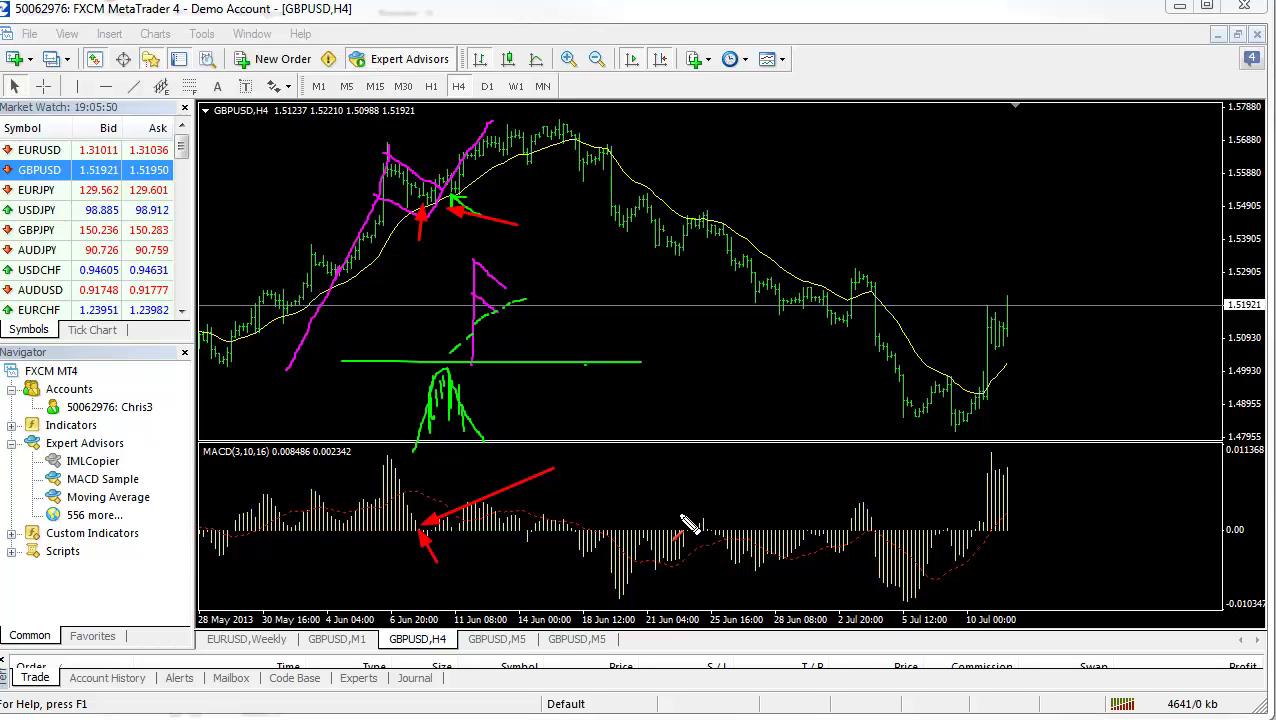
left_click_drag(530, 340, 506, 320)
left_click_drag(648, 370, 662, 358)
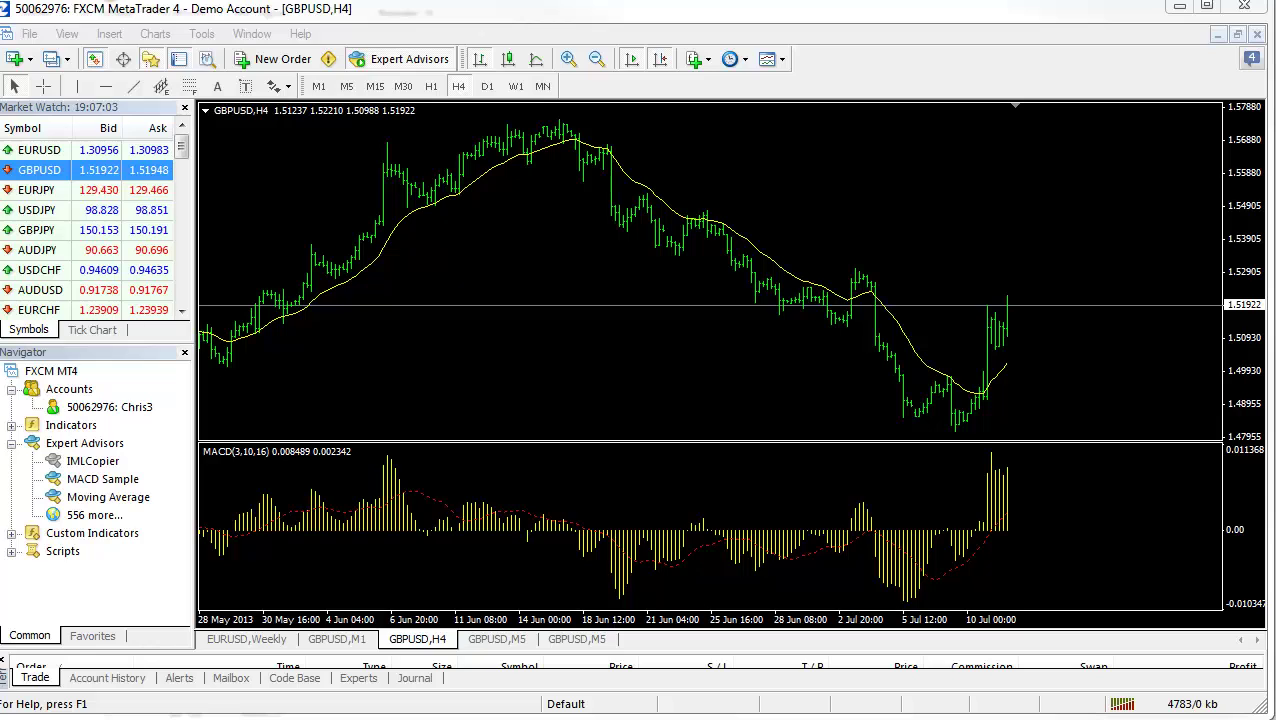
Circle the June EMA pullback in red, draw a flat and a rising red arrow from one point beyond the July prices, and clear the drawings.
left_click_drag(393, 205, 459, 214)
left_click_drag(1068, 215, 1220, 214)
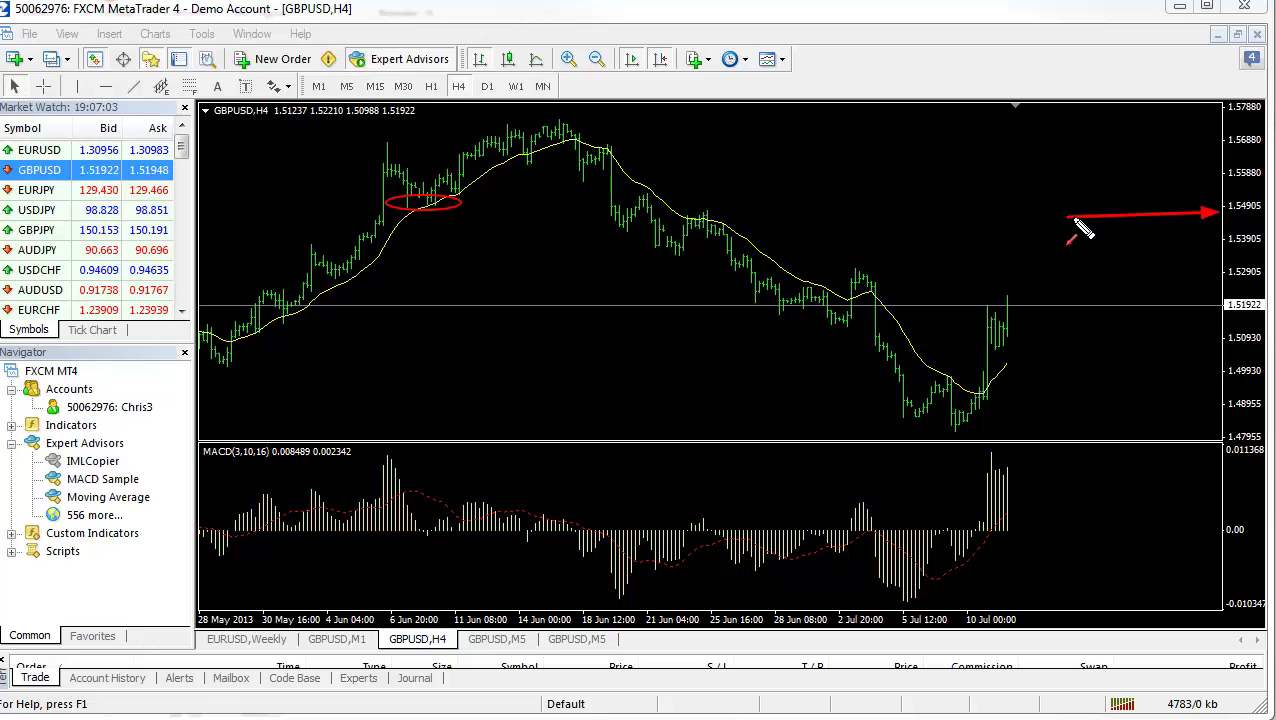
left_click_drag(1068, 216, 1207, 174)
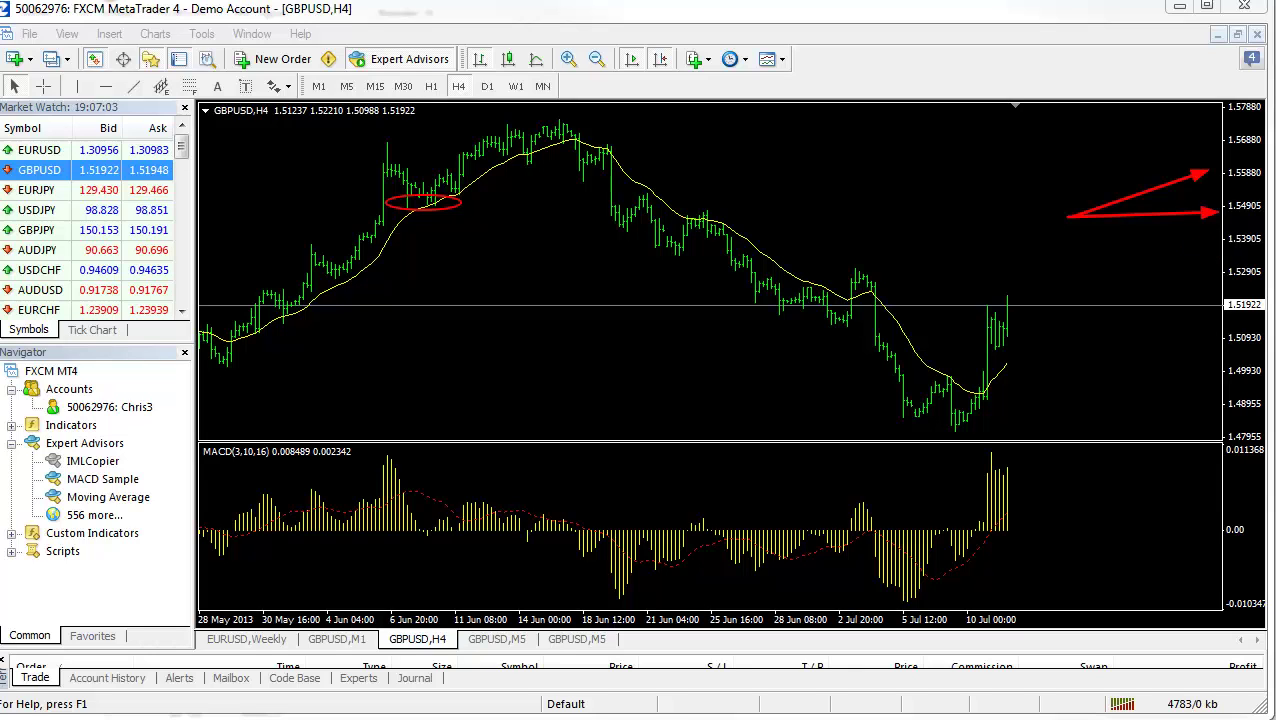
key("e")
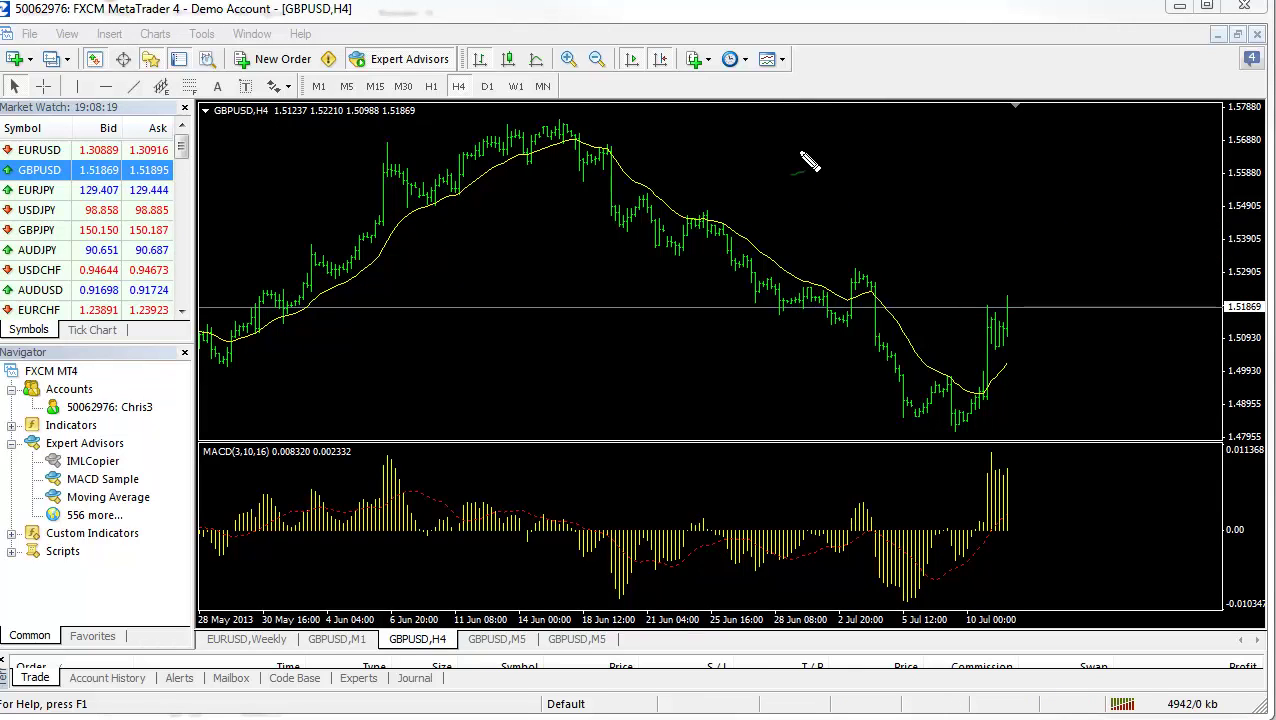
Handwrite "100 = 1,000" in green above the July prices, trace the rally after the June pullback, and clear the drawings.
mouse_move(798, 148)
left_mouse_down()
mouse_move(814, 176)
mouse_move(906, 175)
mouse_move(944, 158)
mouse_move(942, 178)
mouse_move(972, 157)
mouse_move(972, 172)
mouse_move(986, 158)
mouse_move(1036, 168)
mouse_move(1018, 152)
mouse_move(1066, 142)
left_mouse_up()
left_click_drag(946, 174, 942, 184)
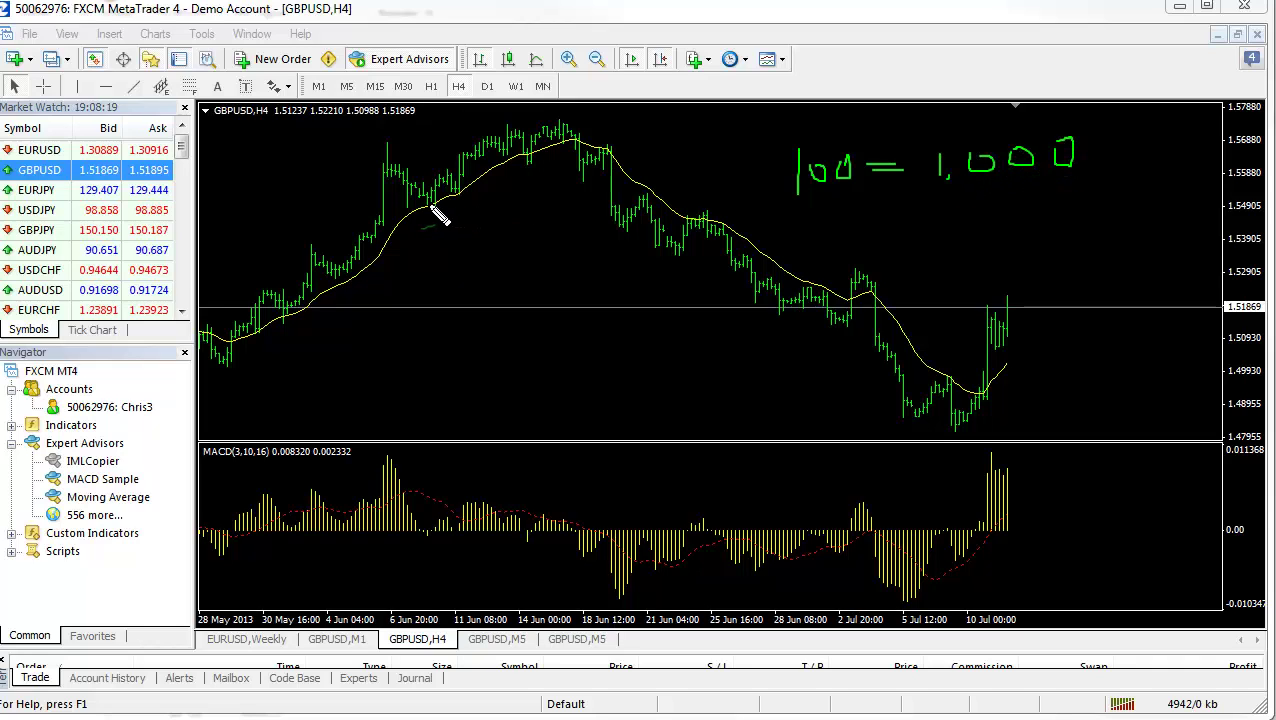
left_click_drag(428, 205, 490, 137)
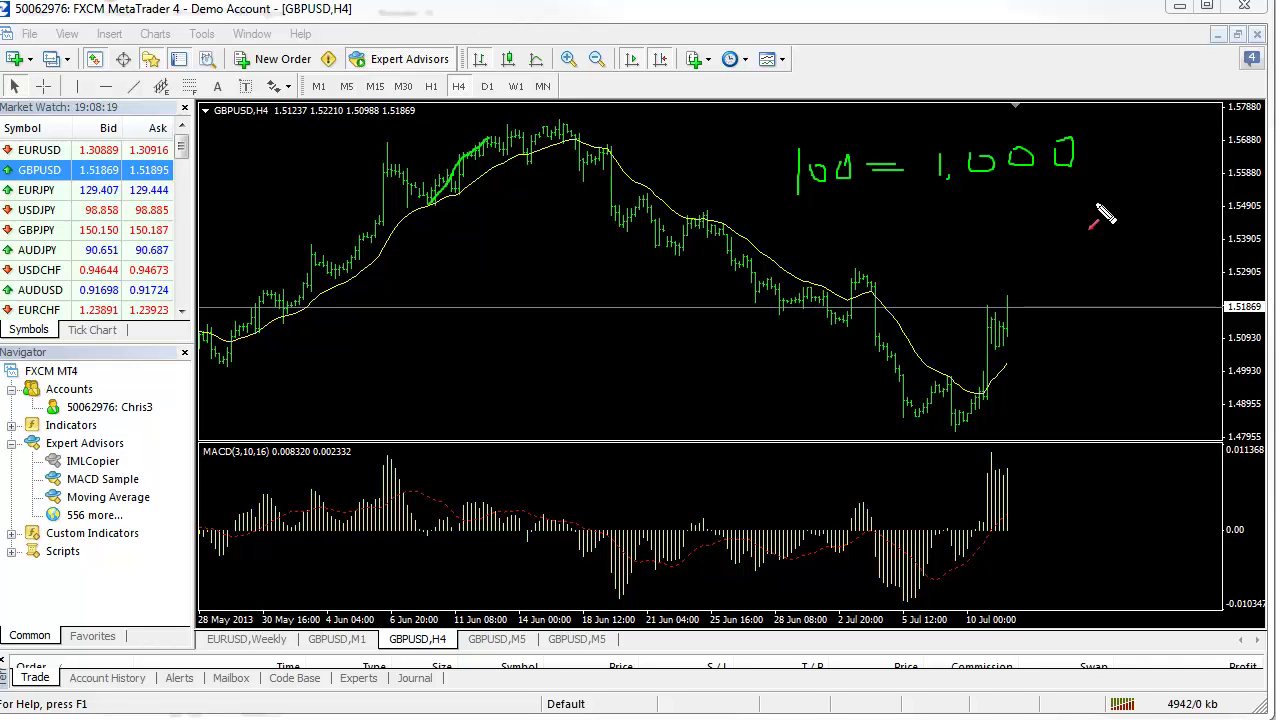
left_click_drag(1078, 197, 1108, 197)
key("Escape")
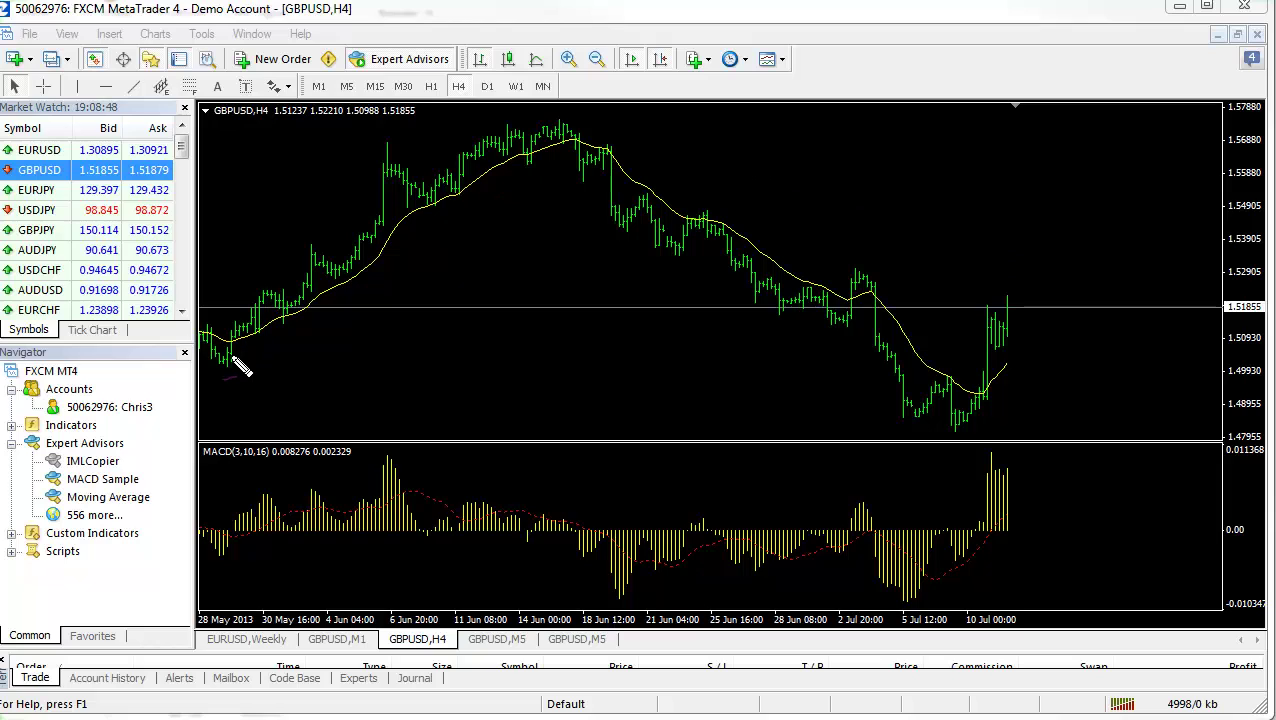
Trace the late May to June uptrend in magenta and mark its three swing highs and lows with short horizontal lines.
mouse_move(230, 358)
left_mouse_down()
mouse_move(269, 289)
mouse_move(273, 314)
mouse_move(287, 313)
mouse_move(311, 246)
mouse_move(327, 277)
mouse_move(345, 268)
mouse_move(385, 158)
mouse_move(430, 188)
left_mouse_up()
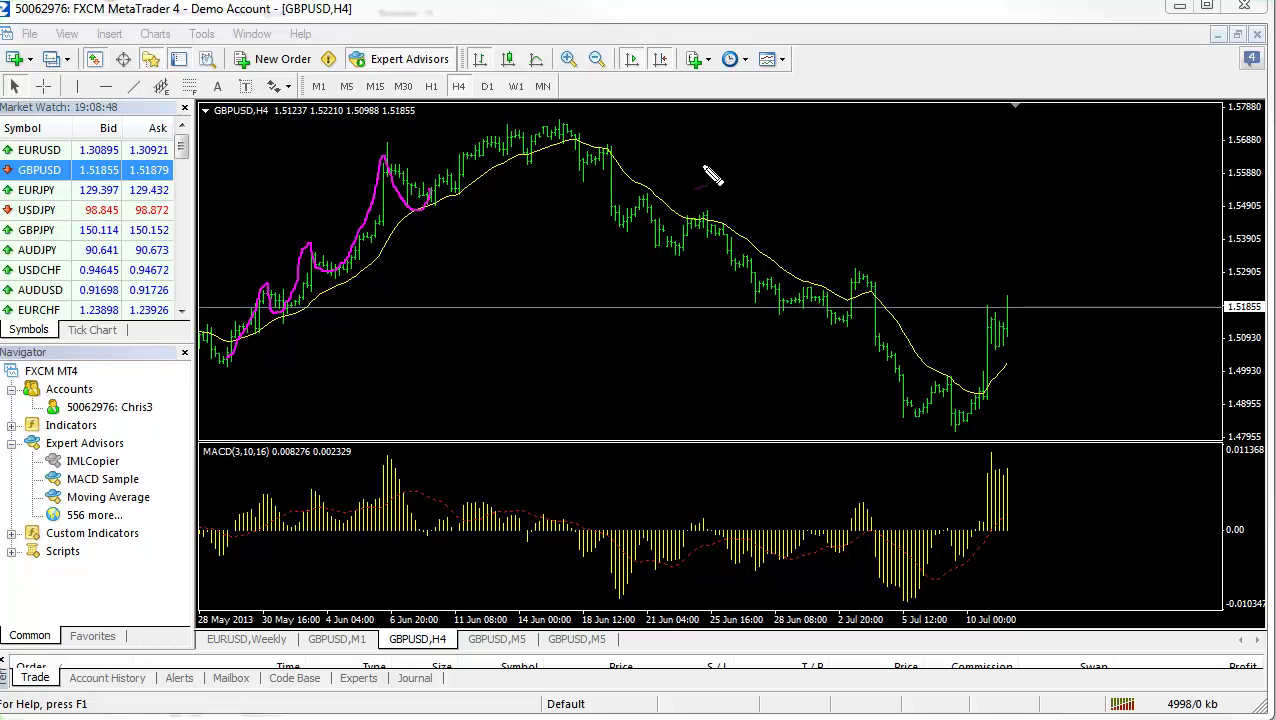
left_click_drag(243, 266, 268, 261)
left_click_drag(266, 324, 284, 323)
left_click_drag(288, 235, 306, 233)
left_click_drag(307, 281, 333, 280)
left_click_drag(361, 152, 388, 151)
left_click_drag(387, 217, 430, 217)
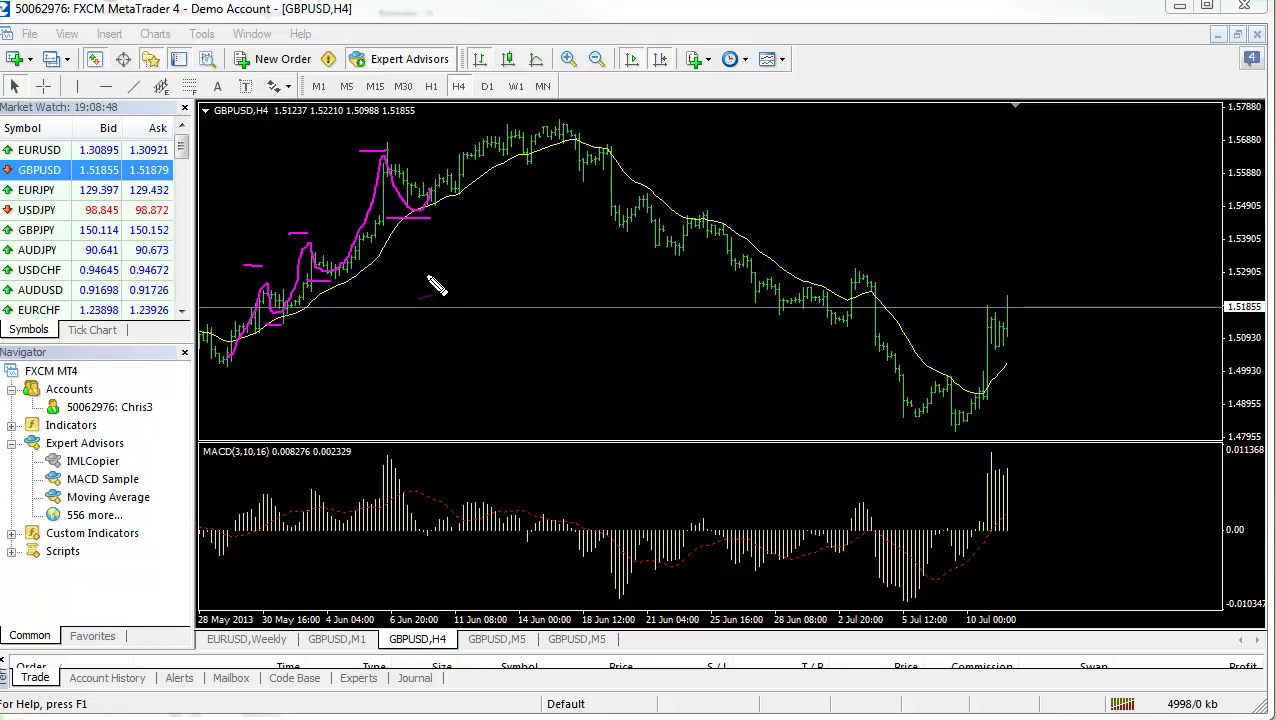
Scribble a tangled magenta sketch with an arrow above the July prices, and re-mark the uptrend's swing lows and June pullback.
mouse_move(922, 280)
left_mouse_down()
mouse_move(953, 227)
mouse_move(966, 257)
mouse_move(987, 142)
mouse_move(997, 184)
mouse_move(1005, 151)
mouse_move(1027, 153)
mouse_move(1051, 116)
mouse_move(1005, 125)
left_mouse_up()
mouse_move(990, 208)
left_mouse_down()
mouse_move(991, 167)
mouse_move(1029, 176)
mouse_move(1056, 232)
mouse_move(1065, 202)
left_mouse_up()
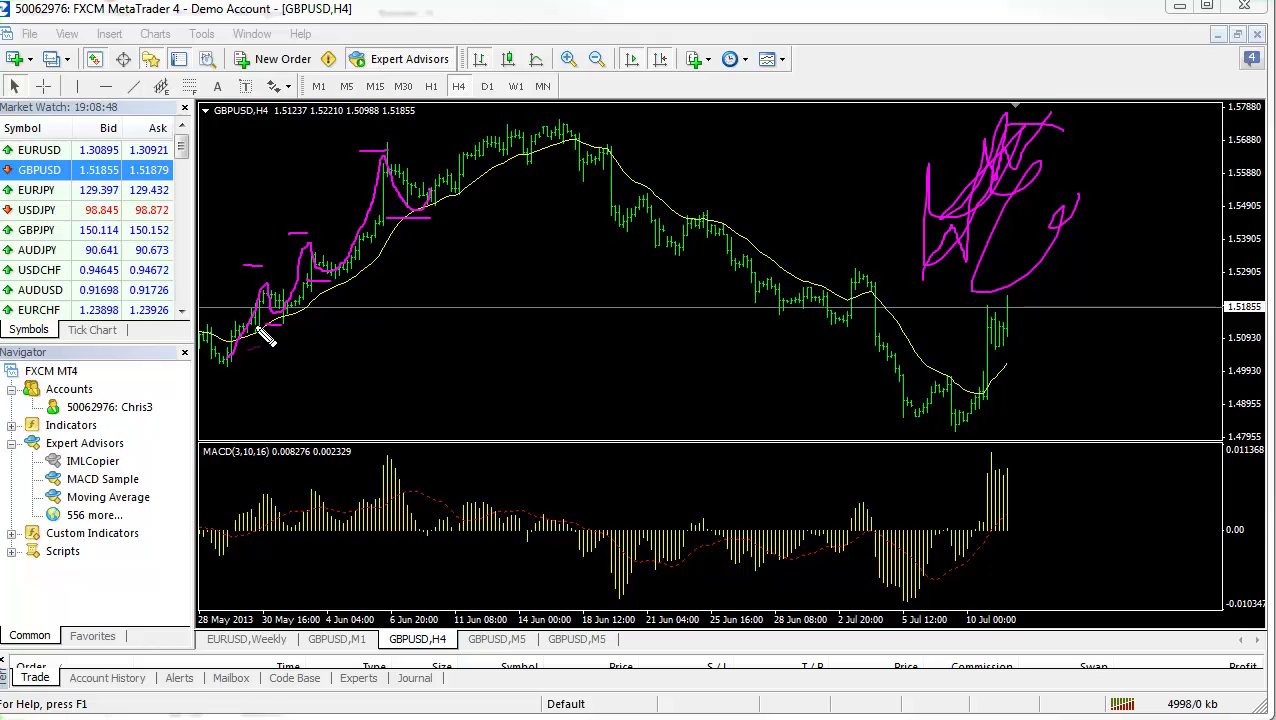
mouse_move(254, 326)
left_mouse_down()
mouse_move(322, 331)
mouse_move(331, 284)
left_mouse_up()
left_click_drag(425, 217, 437, 217)
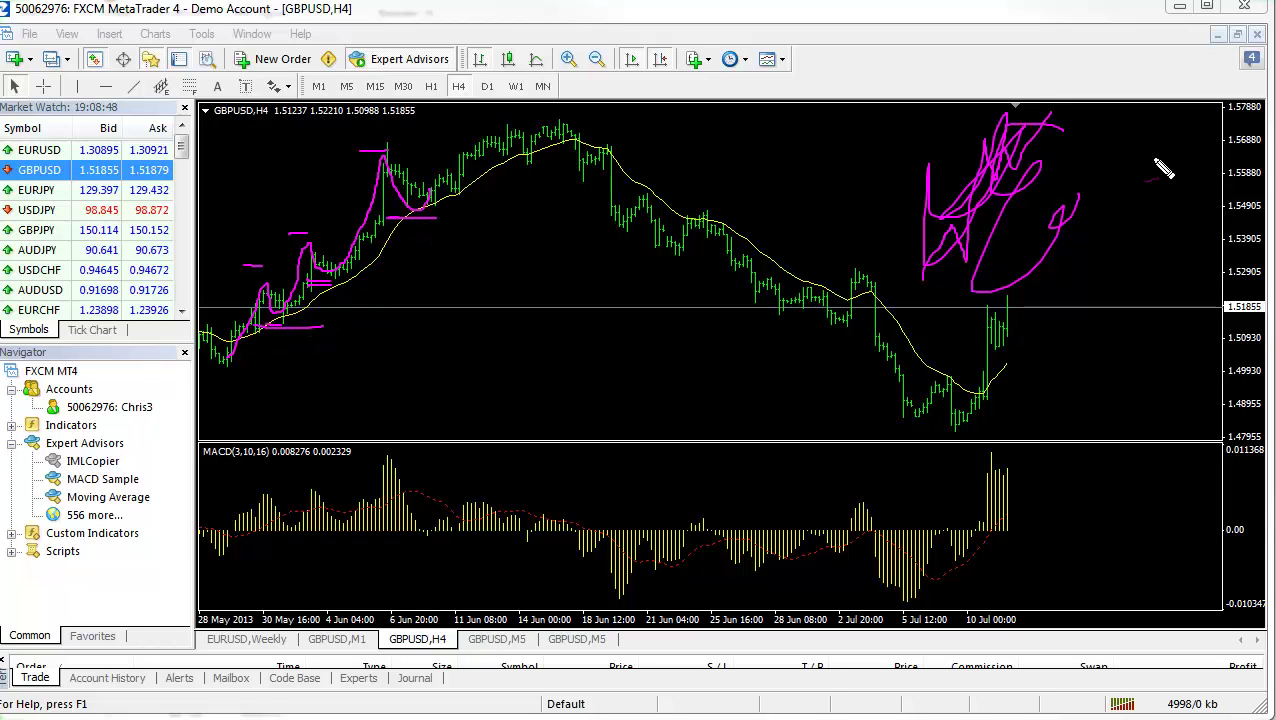
mouse_move(1152, 158)
left_mouse_down()
mouse_move(1073, 198)
mouse_move(1105, 199)
left_mouse_up()
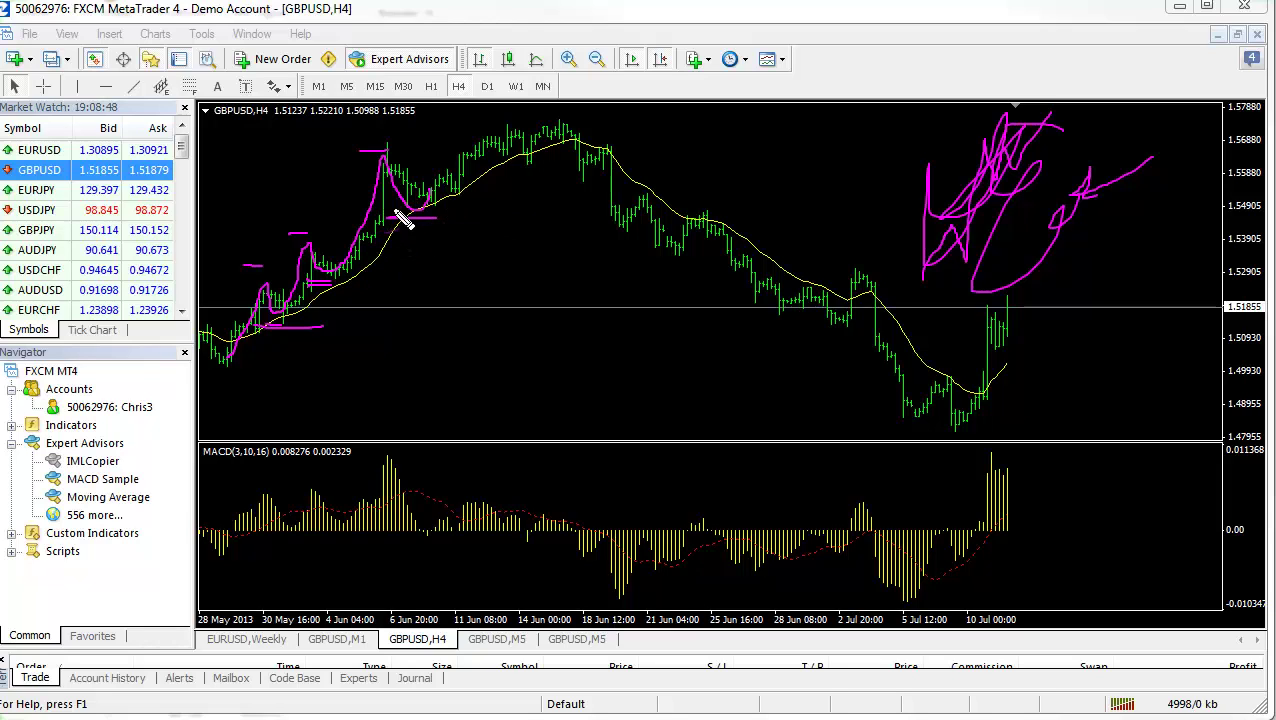
left_click_drag(385, 207, 462, 207)
mouse_move(386, 148)
left_mouse_down()
mouse_move(426, 198)
mouse_move(400, 158)
mouse_move(381, 171)
mouse_move(305, 291)
mouse_move(358, 222)
left_mouse_up()
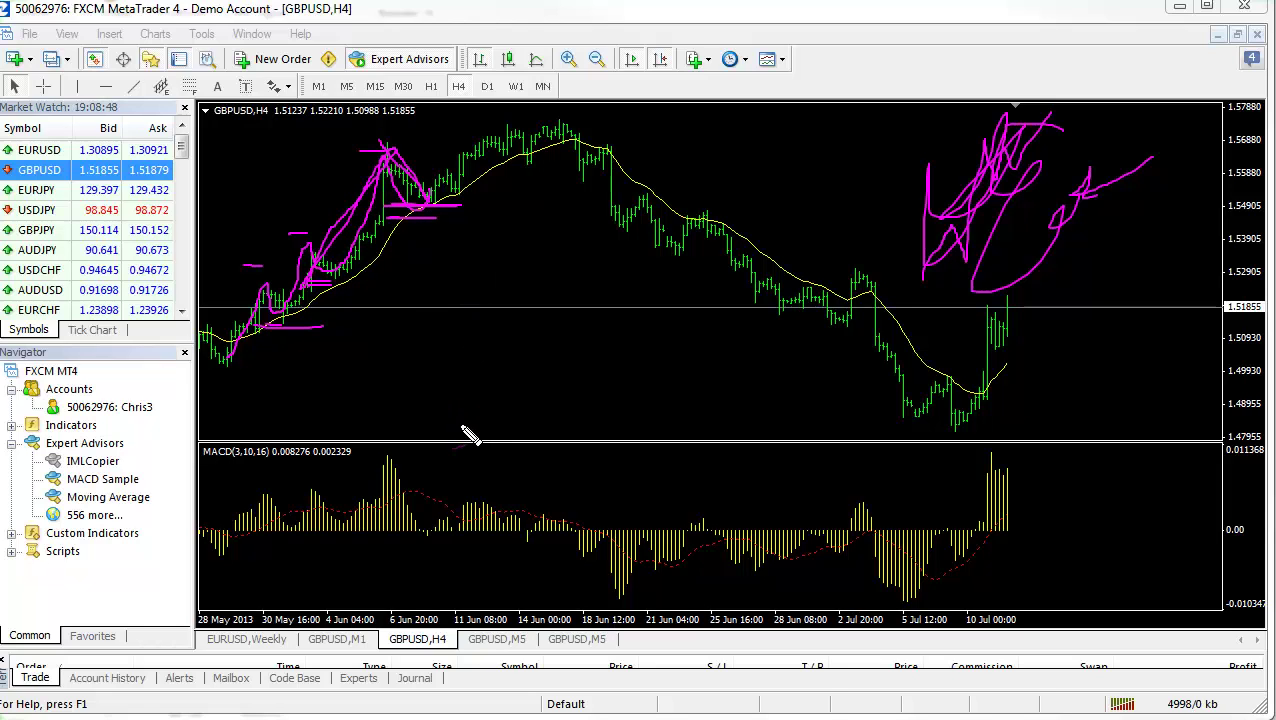
Sketch a magenta stair-step uptrend with three pullbacks below the price bars and handwrite an underlined "Dow Theory" label beside it.
mouse_move(460, 424)
left_mouse_down()
mouse_move(509, 337)
mouse_move(549, 372)
mouse_move(608, 272)
mouse_move(660, 306)
mouse_move(705, 194)
mouse_move(764, 229)
mouse_move(798, 131)
left_mouse_up()
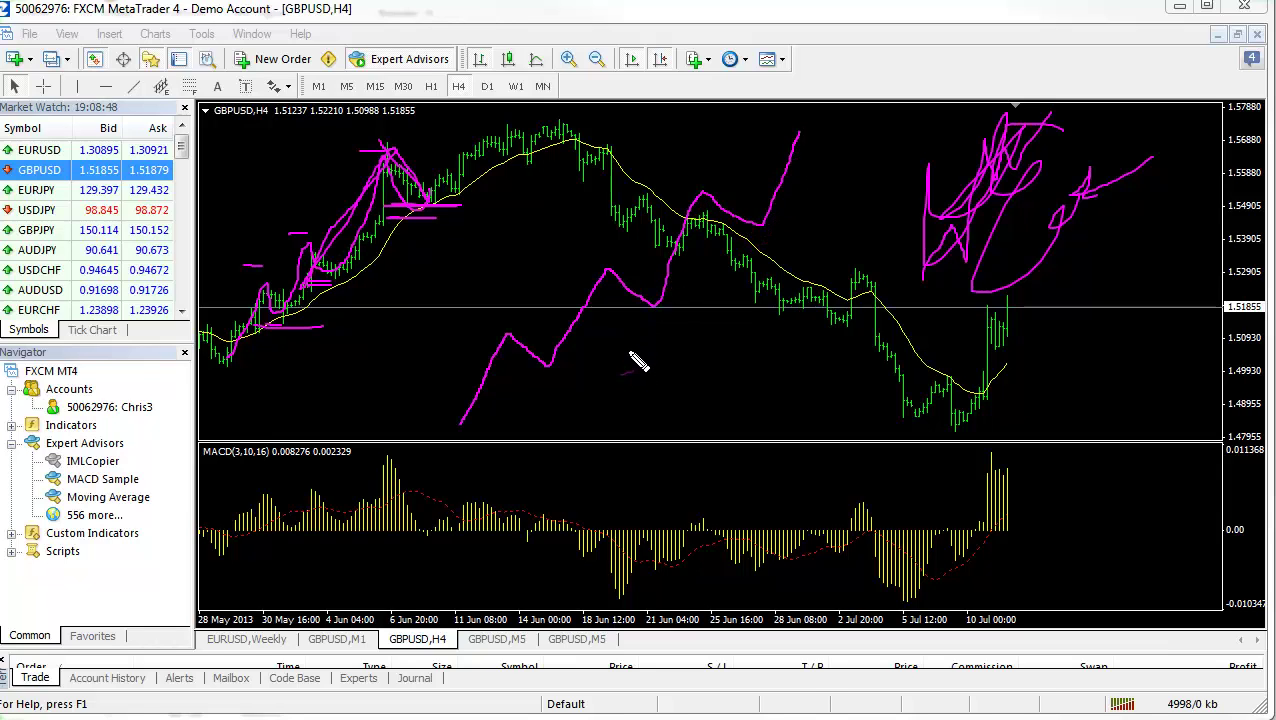
mouse_move(628, 352)
left_mouse_down()
mouse_move(630, 370)
mouse_move(655, 370)
mouse_move(662, 386)
left_mouse_up()
mouse_move(676, 383)
left_mouse_down()
mouse_move(644, 390)
mouse_move(645, 419)
mouse_move(622, 392)
mouse_move(658, 389)
mouse_move(655, 419)
mouse_move(676, 401)
mouse_move(669, 411)
mouse_move(709, 410)
left_mouse_up()
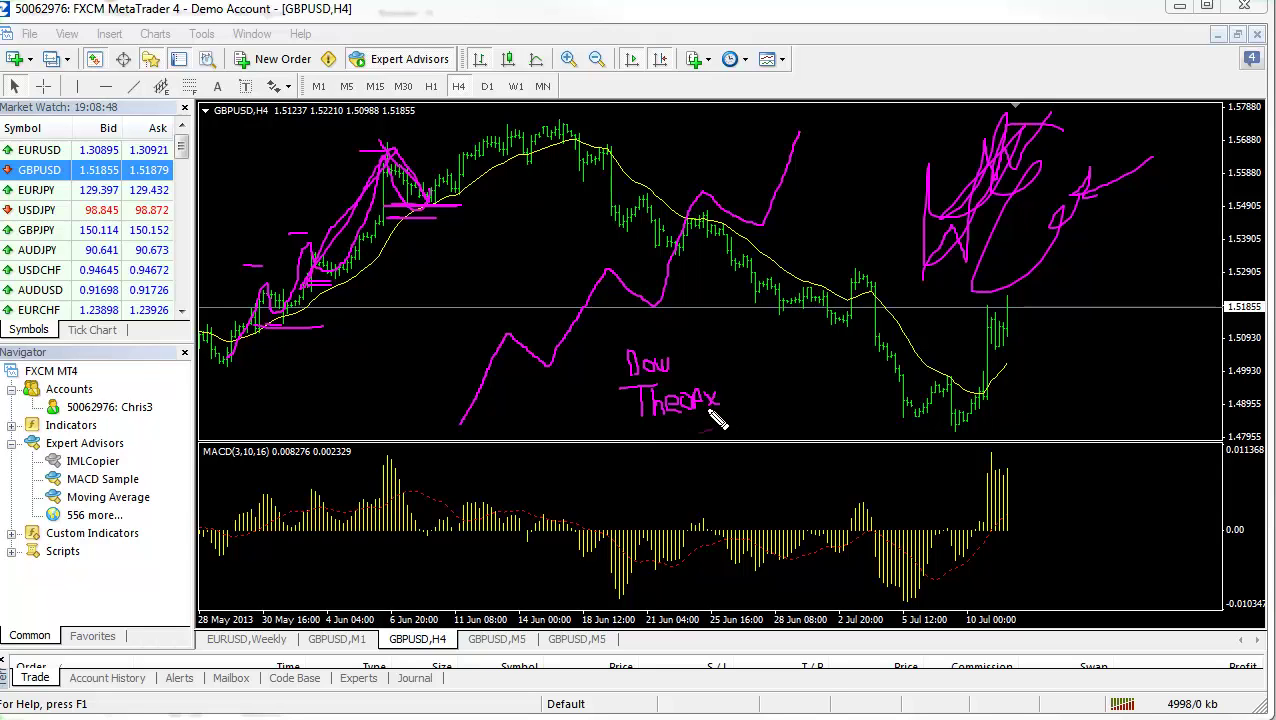
left_click_drag(614, 422, 734, 419)
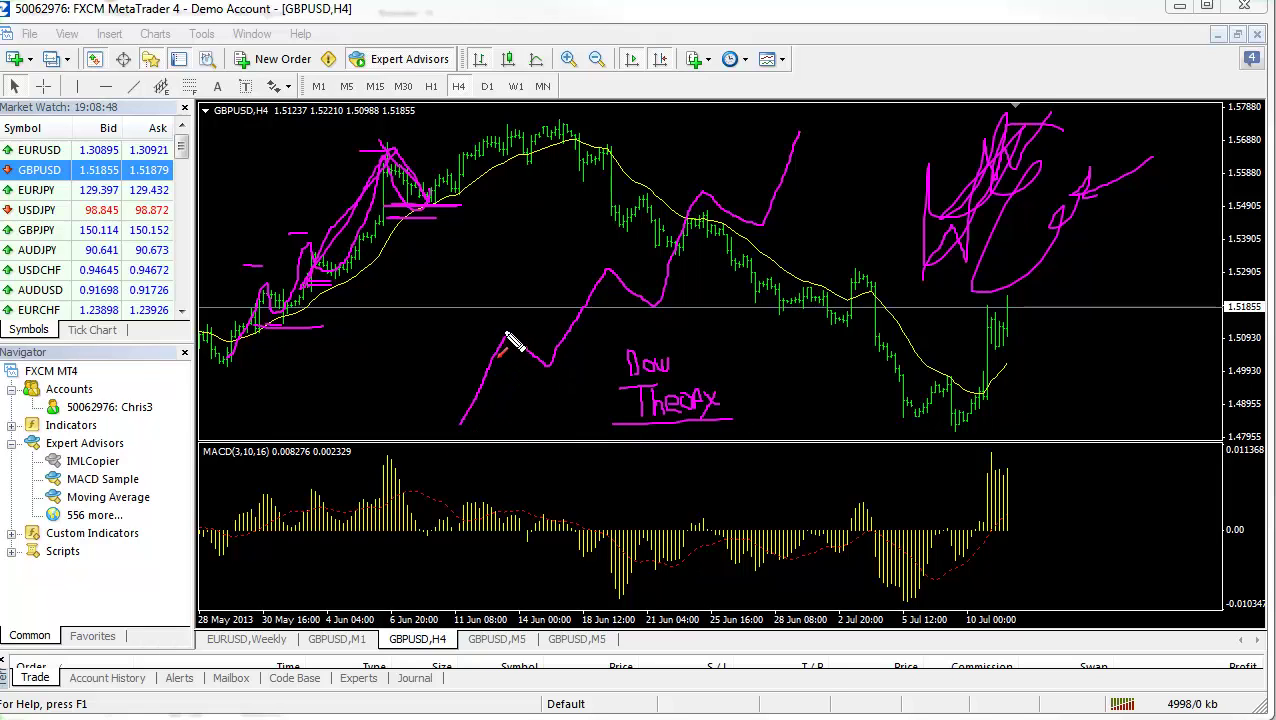
Mark the sketched trend's three pullbacks with red arrows and circles, circle the June pullback, and point a vertical arrow at the first sketched pullback.
left_click_drag(504, 331, 562, 379)
left_click_drag(603, 268, 656, 313)
left_click_drag(703, 198, 760, 230)
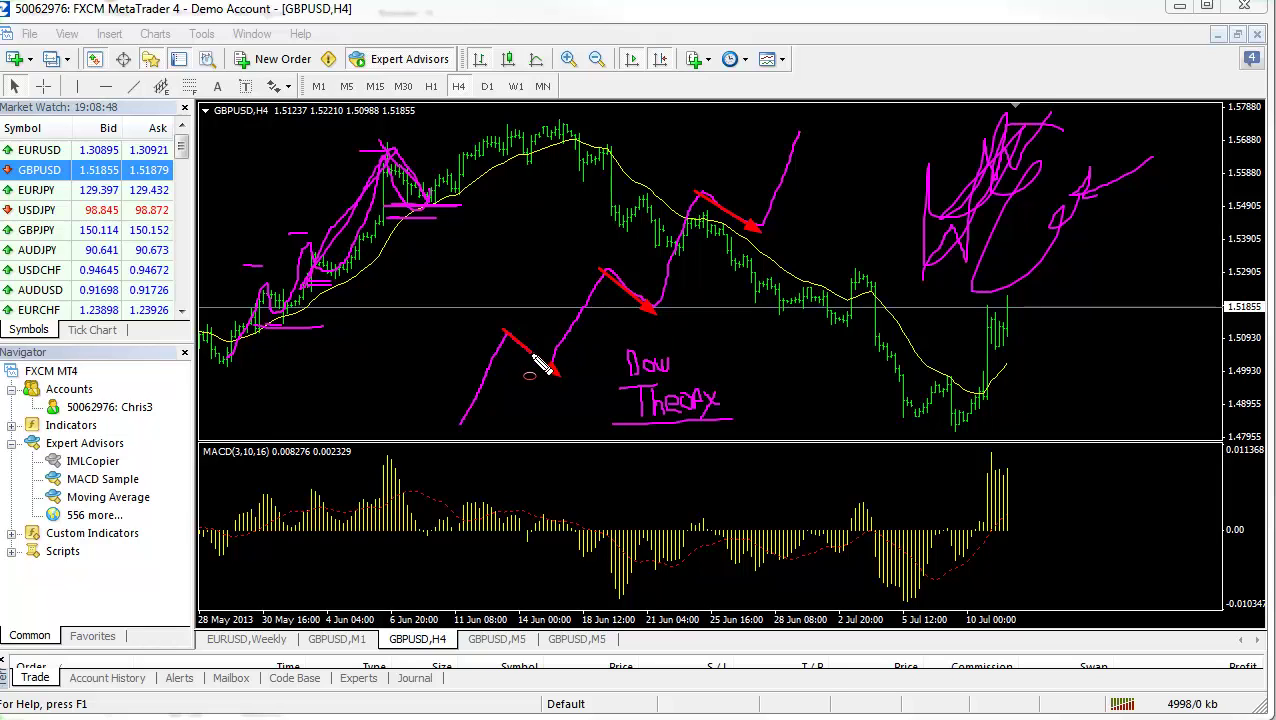
left_click_drag(541, 356, 568, 384)
mouse_move(640, 312)
left_mouse_down()
mouse_move(644, 287)
mouse_move(656, 312)
left_mouse_up()
left_click_drag(736, 218, 770, 240)
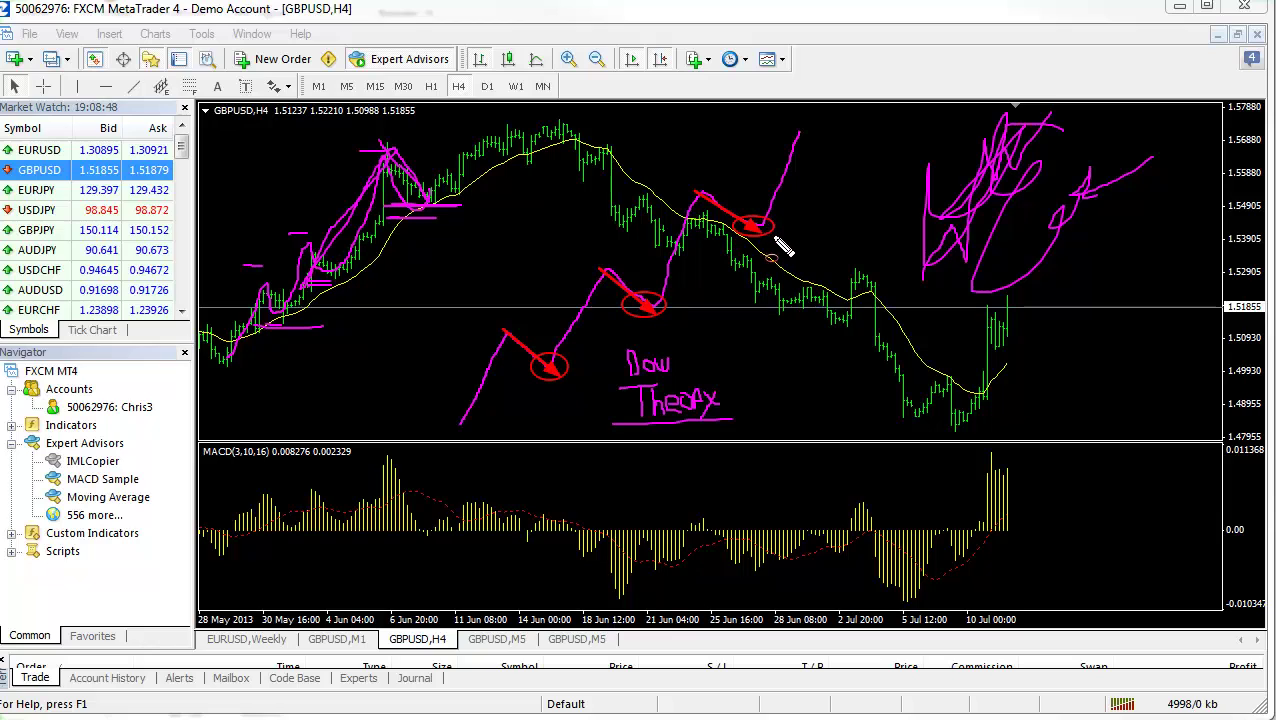
left_click_drag(410, 195, 445, 200)
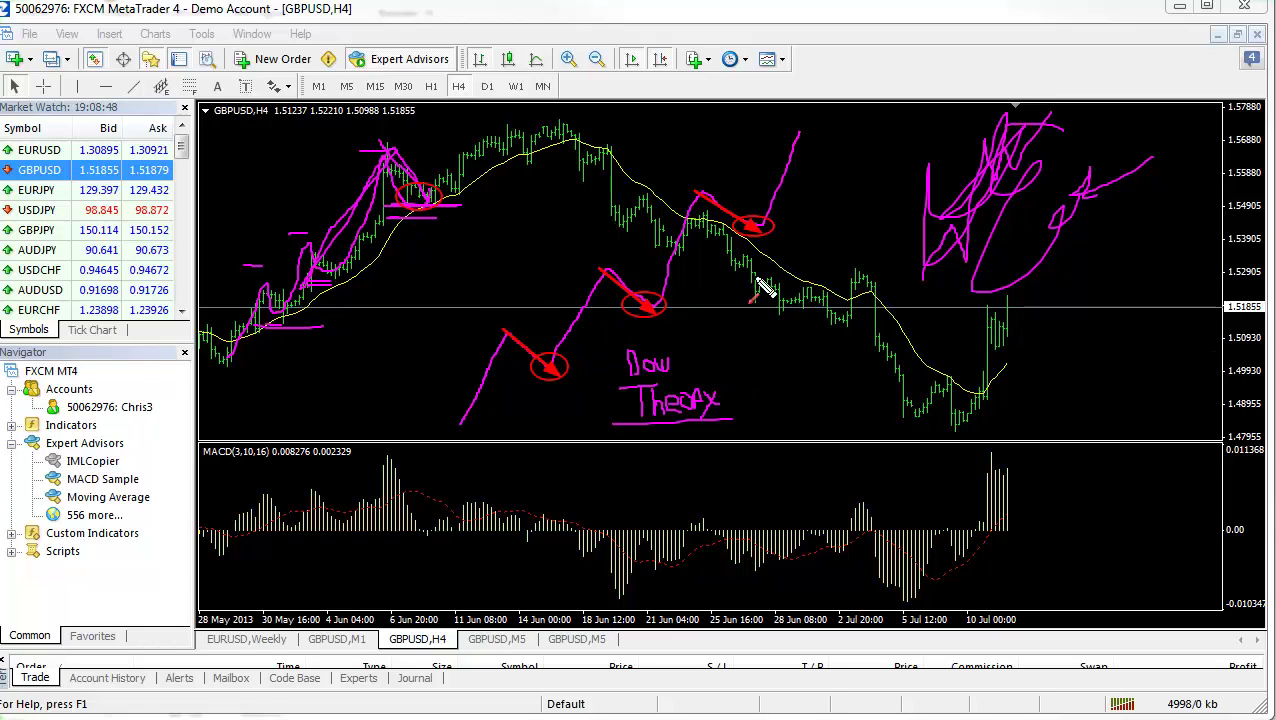
left_click_drag(533, 256, 537, 342)
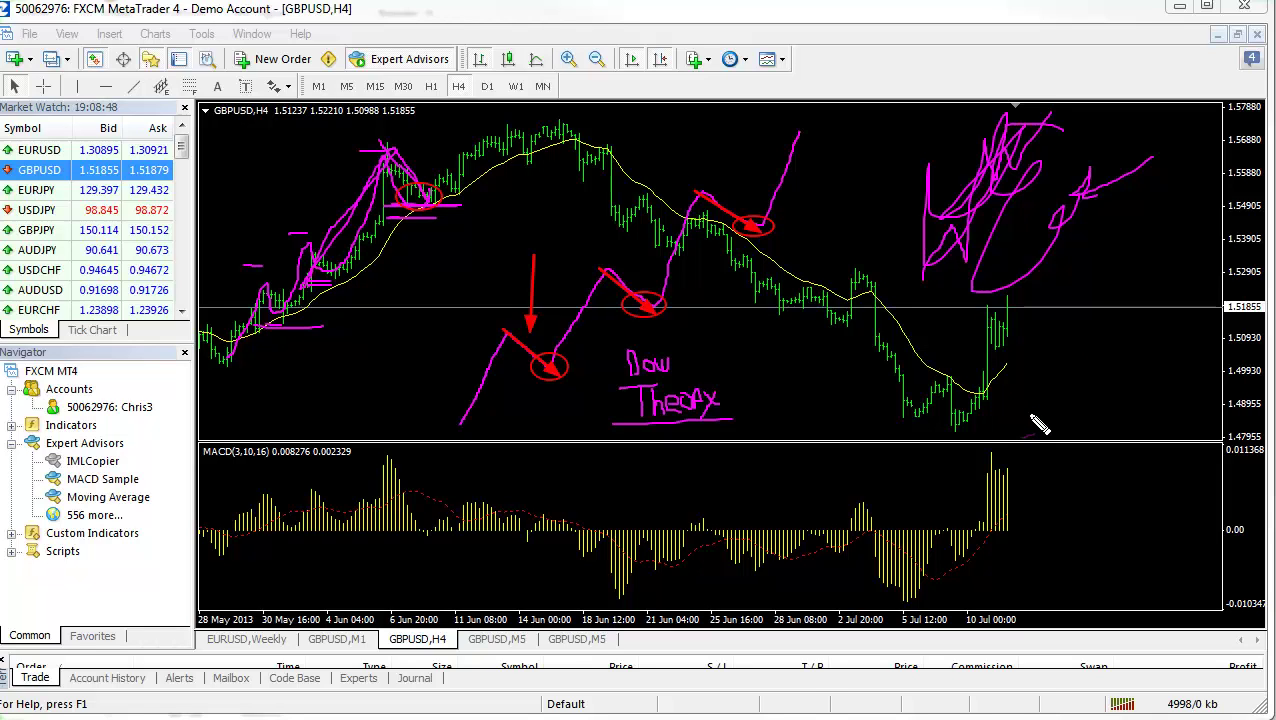
Draw magenta lines under the June pullback and the first sketched pullback, and retrace the rising leg that follows the sketched one.
left_click_drag(383, 205, 486, 206)
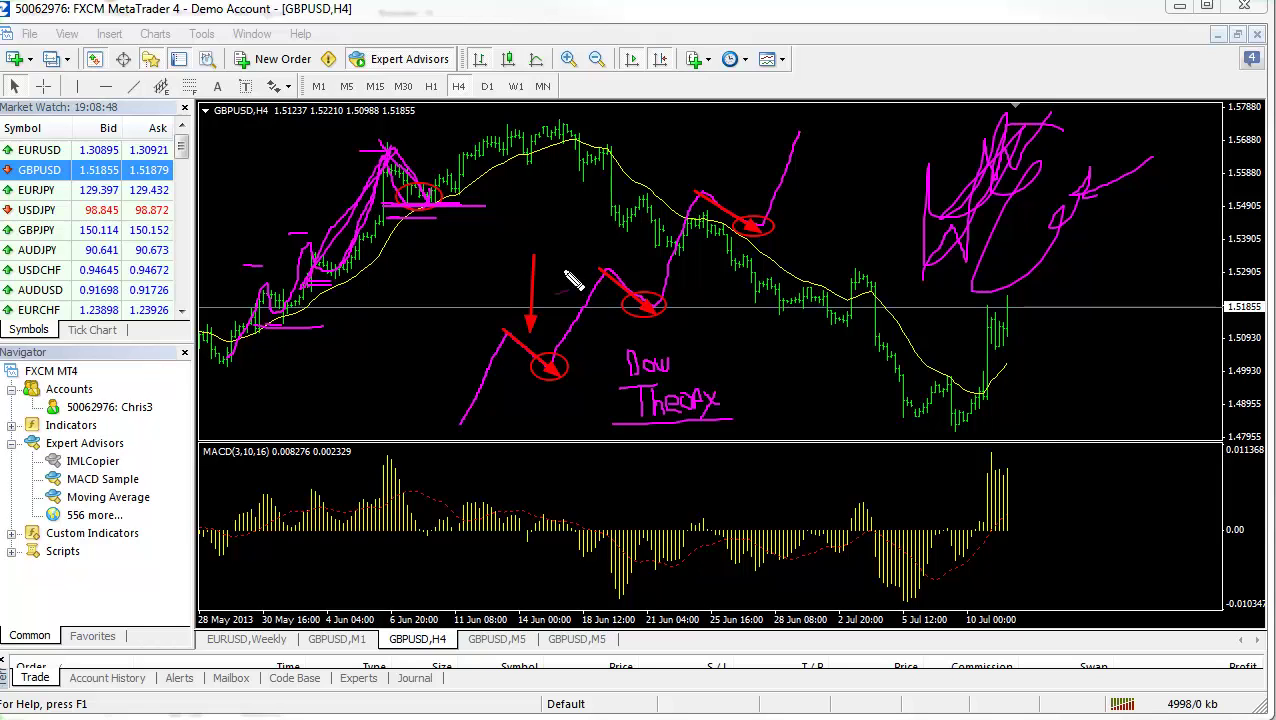
mouse_move(518, 370)
left_mouse_down()
mouse_move(566, 372)
mouse_move(545, 372)
mouse_move(603, 283)
left_mouse_up()
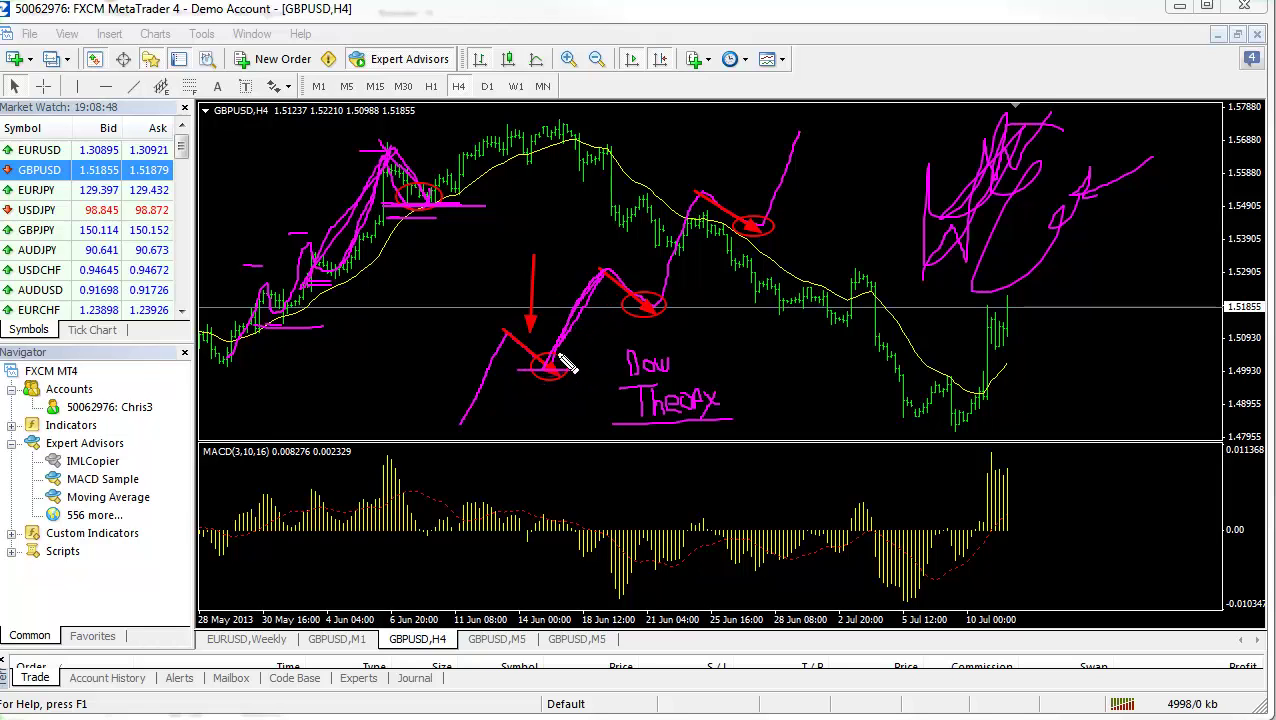
left_click_drag(552, 380, 608, 283)
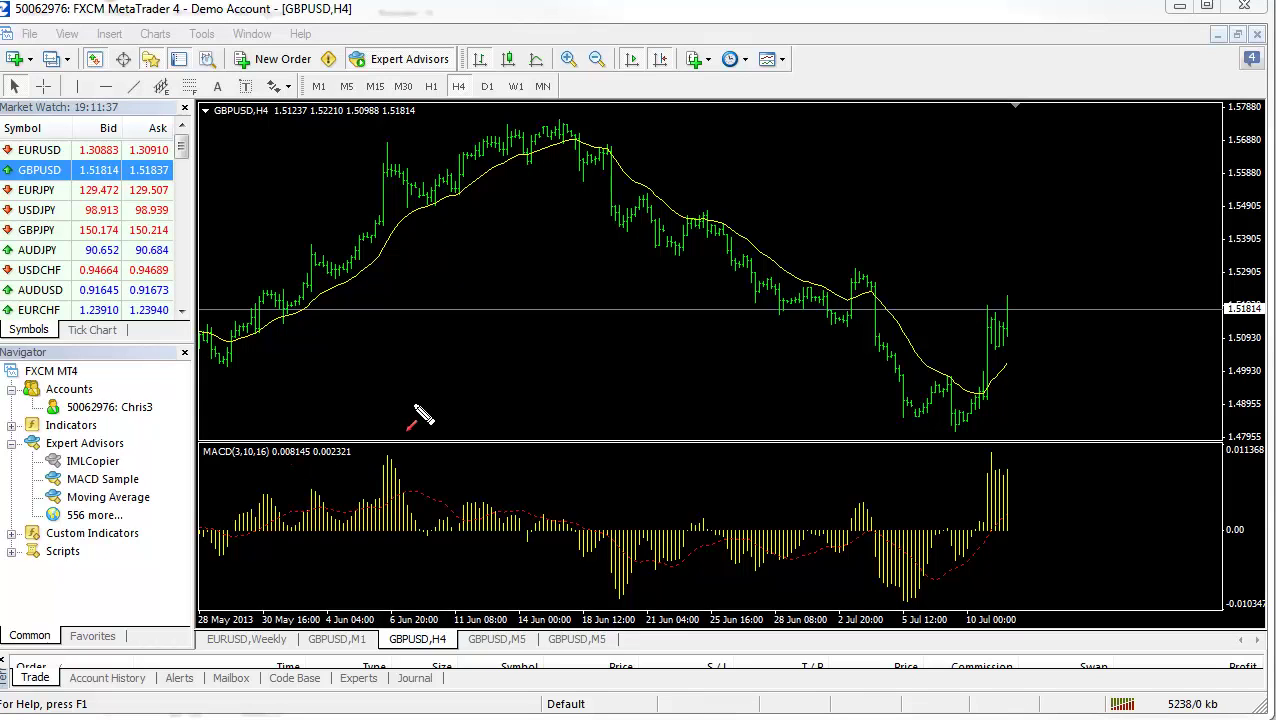
Draw red arrows to the MACD(3,10,16) label, along its histogram and to the June pullback, and clear the drawings.
left_click_drag(417, 404, 283, 437)
left_click_drag(340, 490, 286, 466)
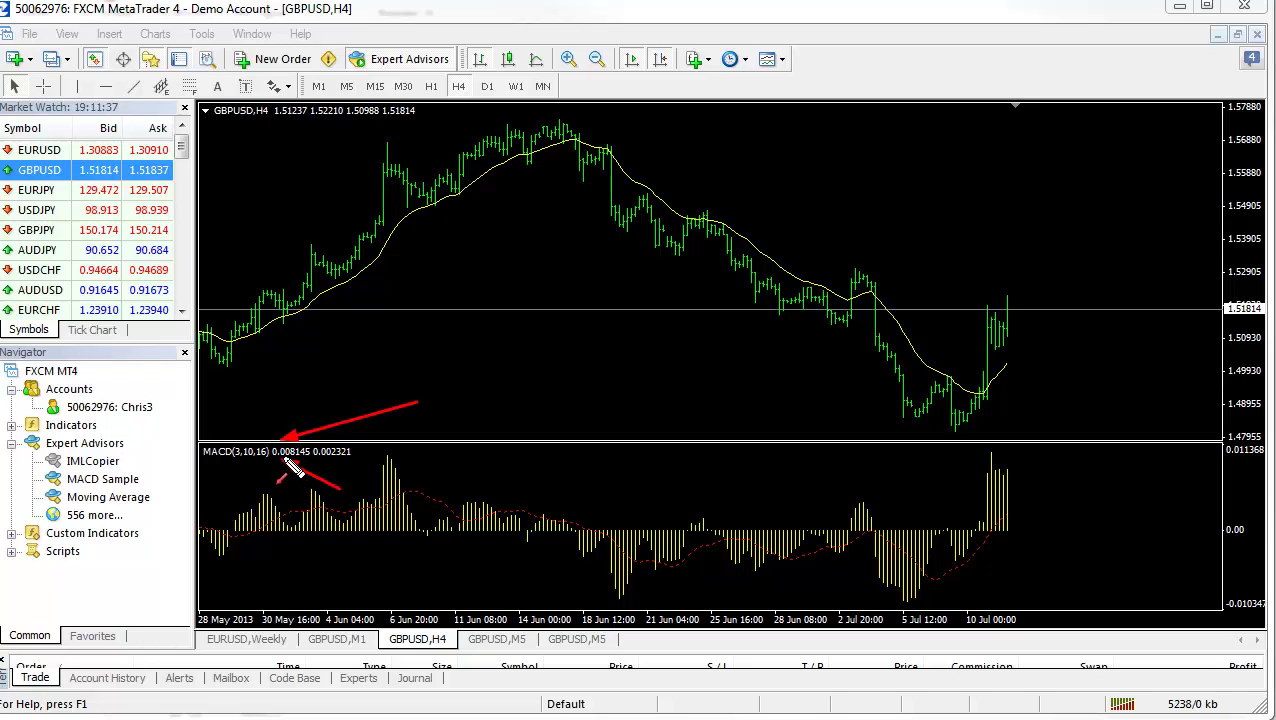
left_click_drag(252, 517, 860, 525)
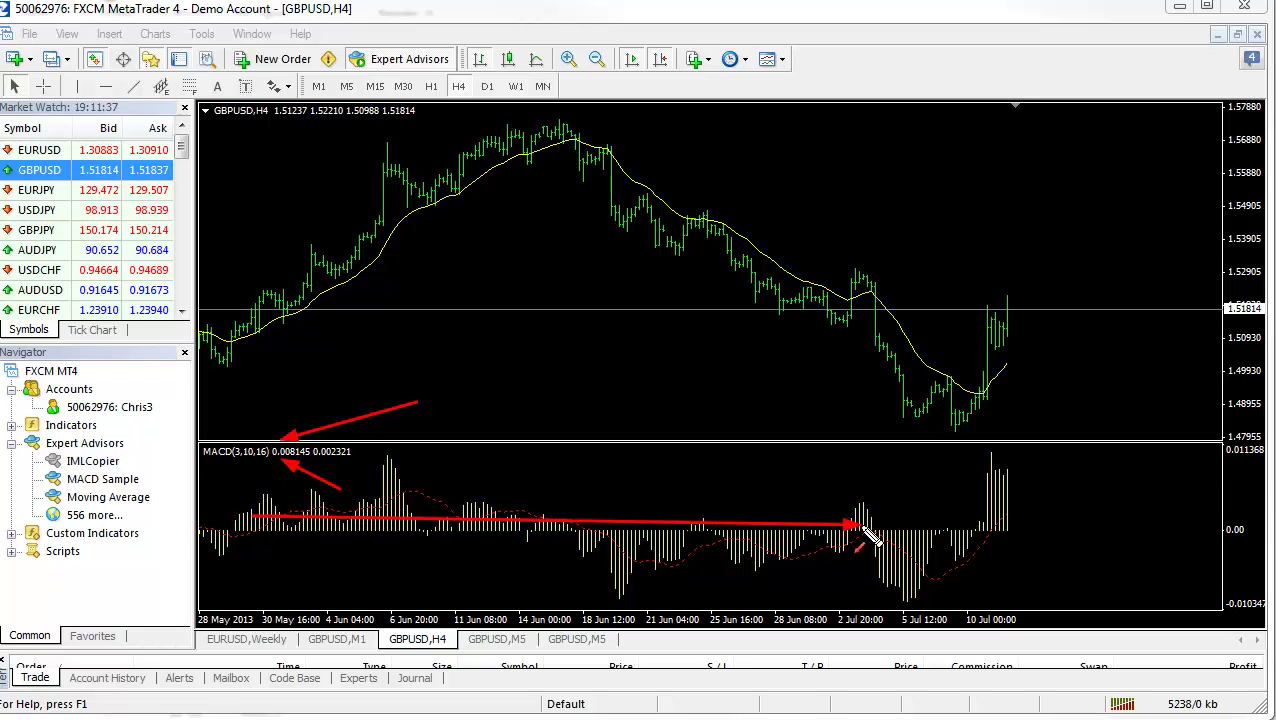
left_click_drag(341, 244, 428, 190)
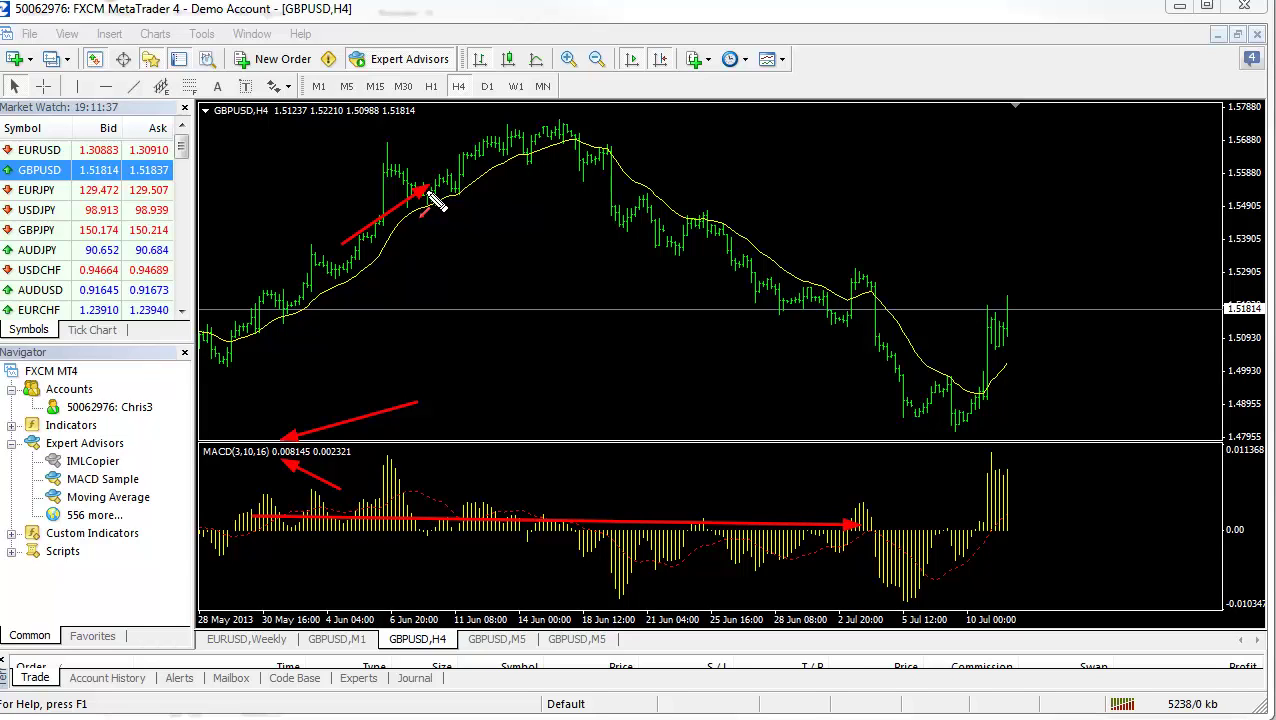
key("Escape")
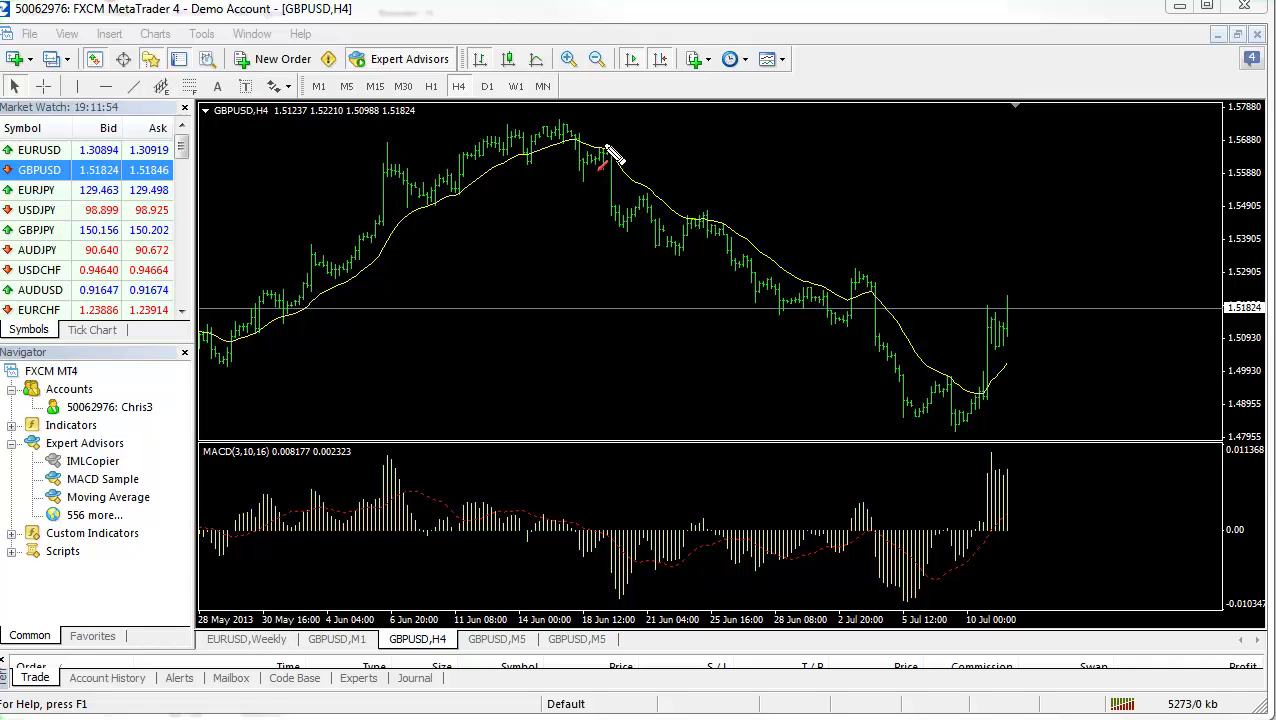
Trace the mid-June drop, bounce and second drop with red arrows on the price bars and on the matching MACD swings.
left_click_drag(605, 146, 624, 238)
mouse_move(598, 530)
left_mouse_down()
mouse_move(623, 609)
mouse_move(640, 542)
left_mouse_up()
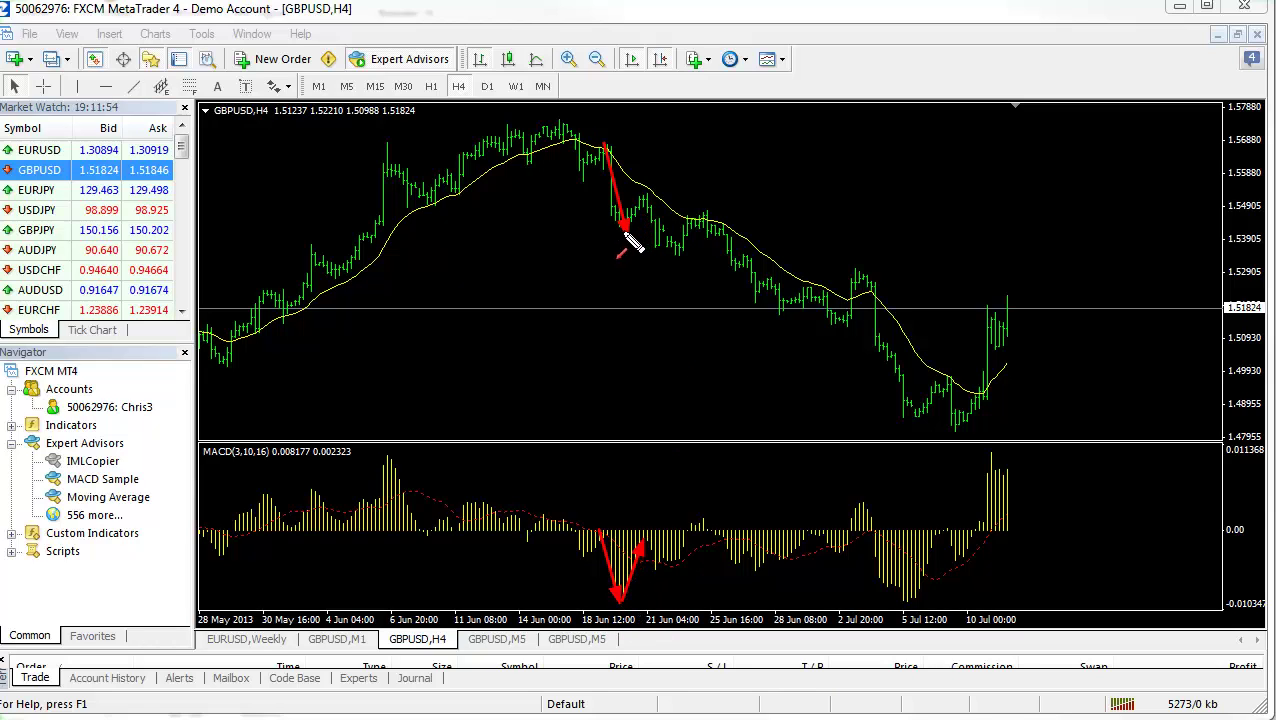
left_click_drag(630, 240, 653, 197)
mouse_move(668, 540)
left_mouse_down()
mouse_move(644, 540)
mouse_move(657, 570)
left_mouse_up()
left_click_drag(626, 265, 636, 252)
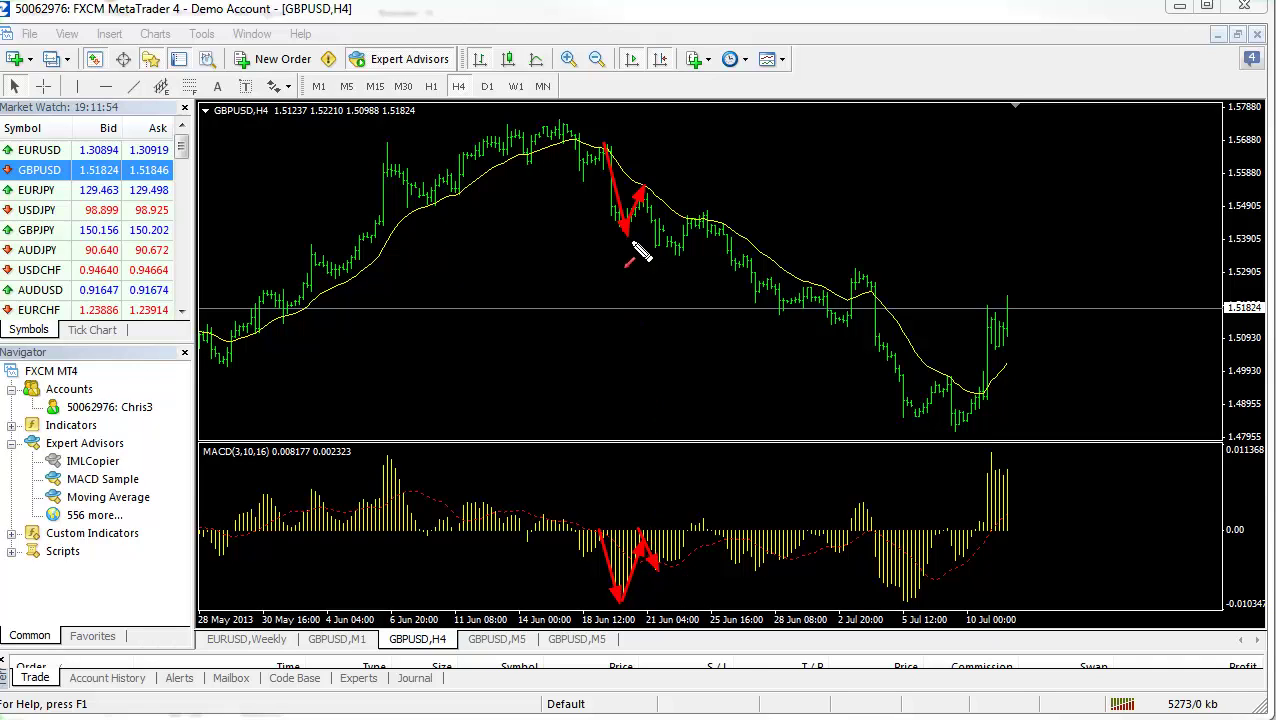
left_click_drag(645, 186, 664, 268)
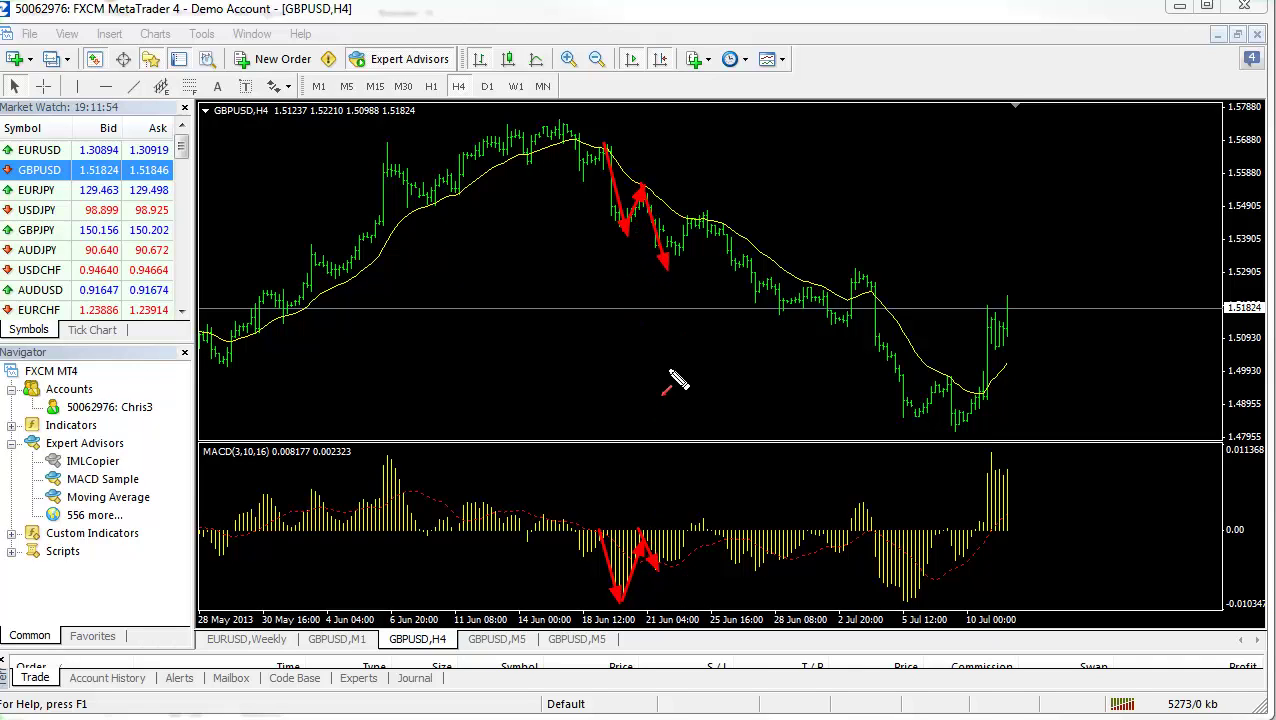
left_click_drag(641, 548, 640, 516)
Sketch a falling magenta price zigzag with a smaller MACD zigzag beneath it, and point a magenta arrow at each.
mouse_move(469, 218)
left_mouse_down()
mouse_move(478, 293)
mouse_move(492, 266)
mouse_move(511, 325)
left_mouse_up()
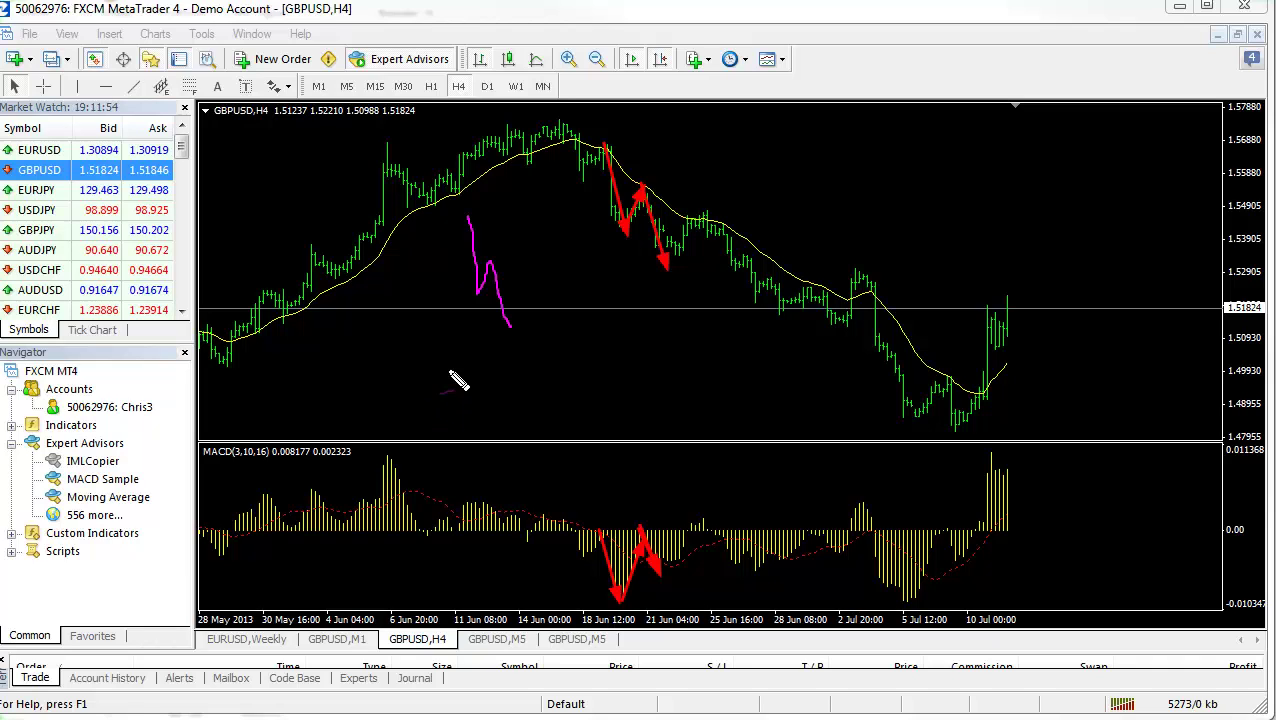
mouse_move(447, 369)
left_mouse_down()
mouse_move(451, 419)
mouse_move(465, 408)
mouse_move(473, 421)
mouse_move(486, 381)
left_mouse_up()
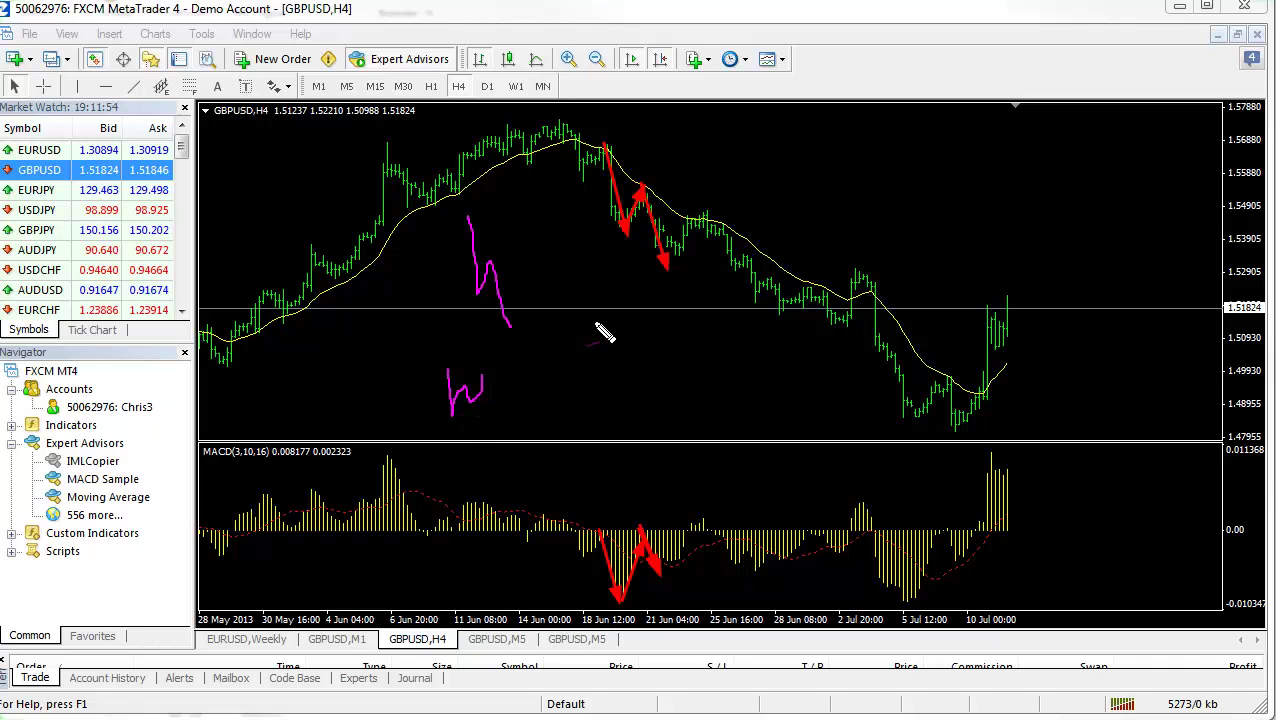
mouse_move(596, 318)
left_mouse_down()
mouse_move(531, 319)
mouse_move(521, 382)
mouse_move(484, 399)
mouse_move(503, 404)
left_mouse_up()
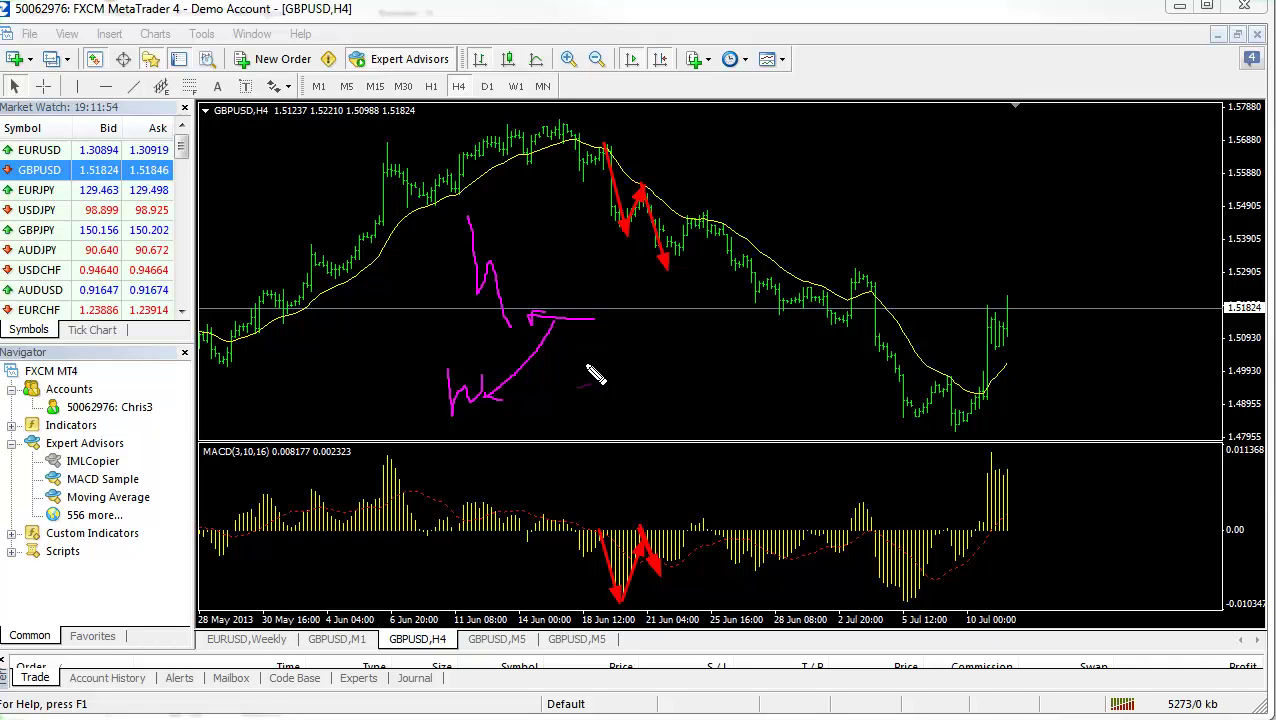
Sketch magenta lines narrowing and then widening below the price bars, and a second converging-diverging pair above the July prices.
left_click_drag(611, 345, 718, 361)
mouse_move(587, 398)
left_mouse_down()
mouse_move(730, 383)
mouse_move(813, 324)
left_mouse_up()
left_click_drag(765, 360, 803, 389)
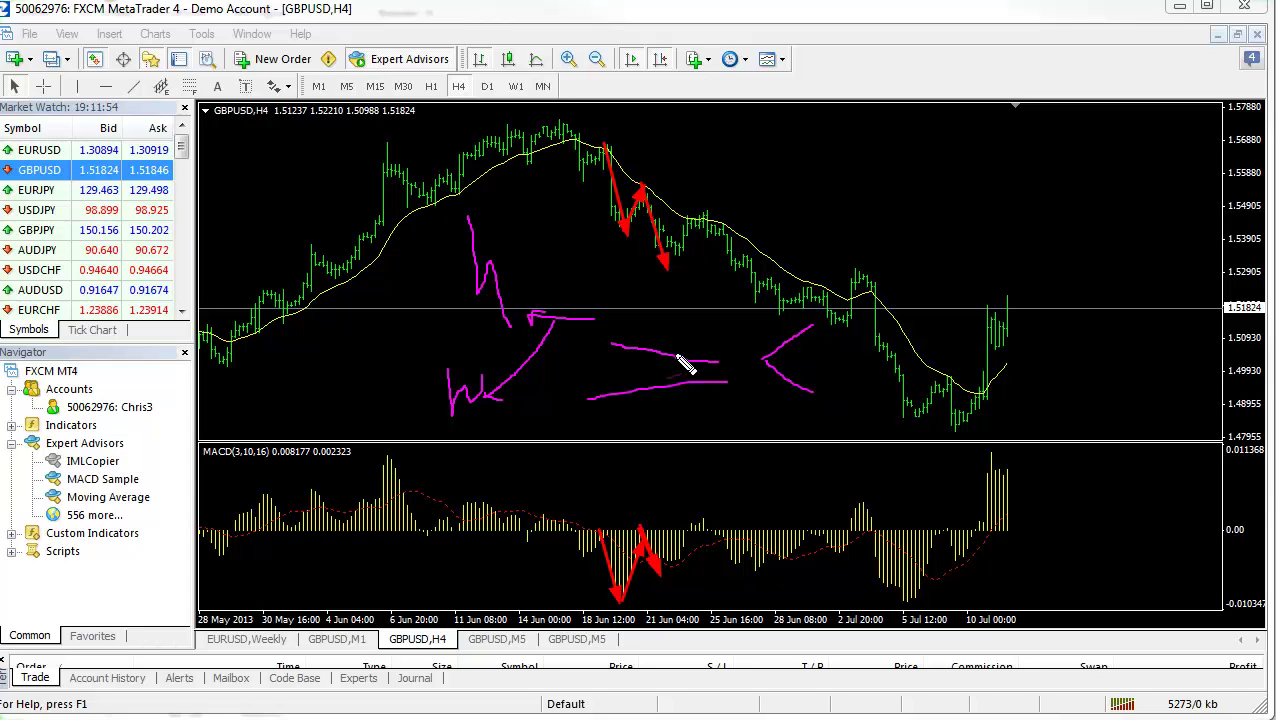
mouse_move(840, 153)
left_mouse_down()
mouse_move(918, 197)
mouse_move(921, 214)
mouse_move(875, 240)
left_mouse_up()
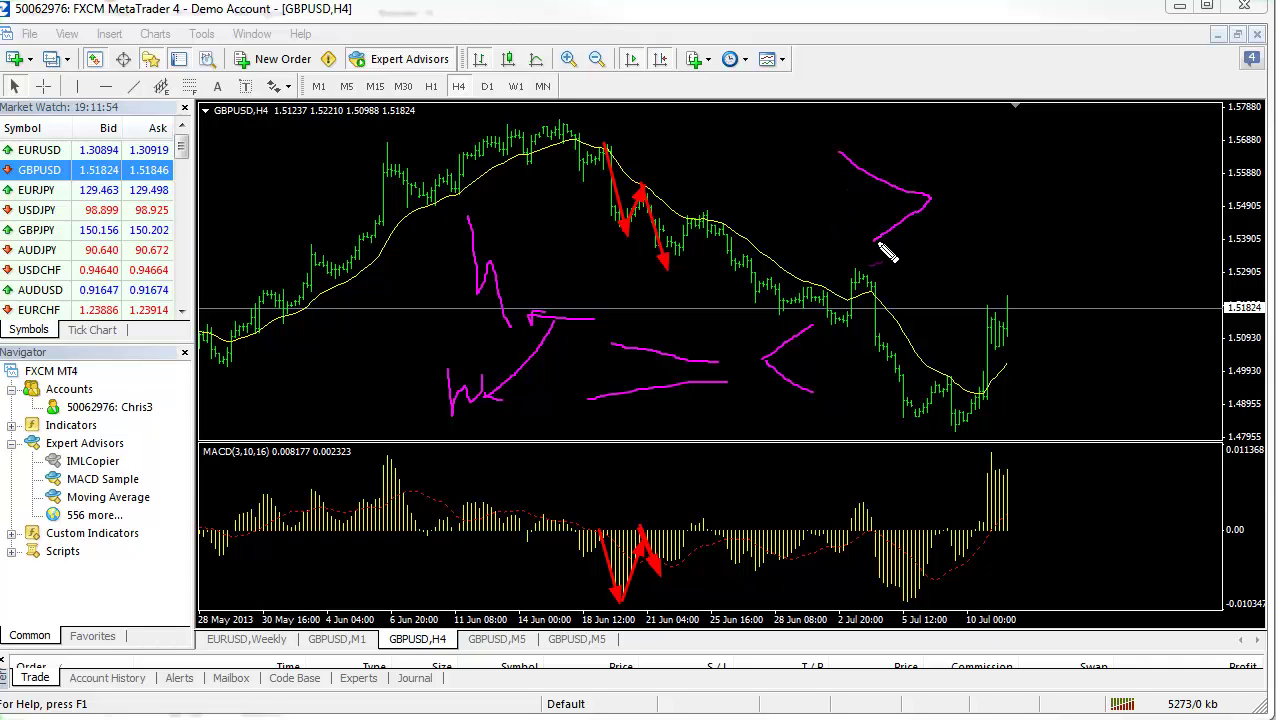
mouse_move(956, 196)
left_mouse_down()
mouse_move(1004, 149)
mouse_move(963, 203)
mouse_move(996, 210)
left_mouse_up()
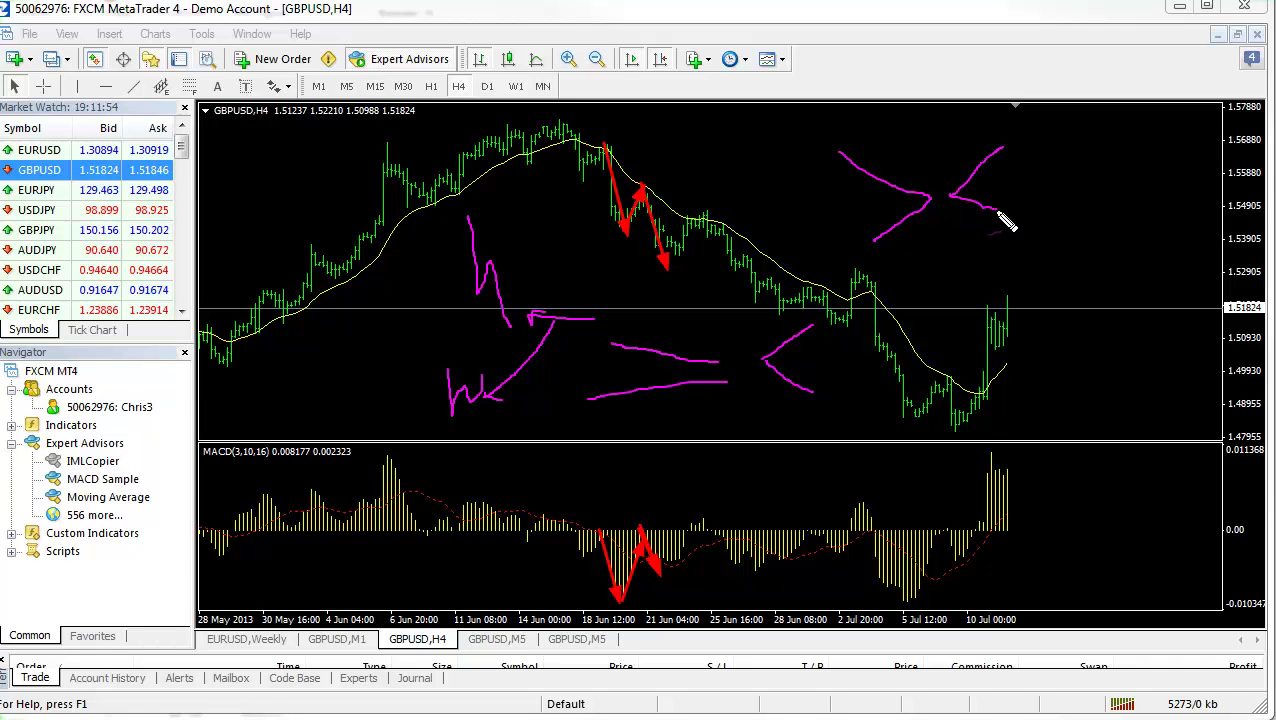
Add magenta arrowheads to the diverging and converging line pairs above the July prices.
left_click_drag(972, 158, 1000, 146)
mouse_move(990, 199)
left_mouse_down()
mouse_move(1008, 213)
mouse_move(978, 214)
left_mouse_up()
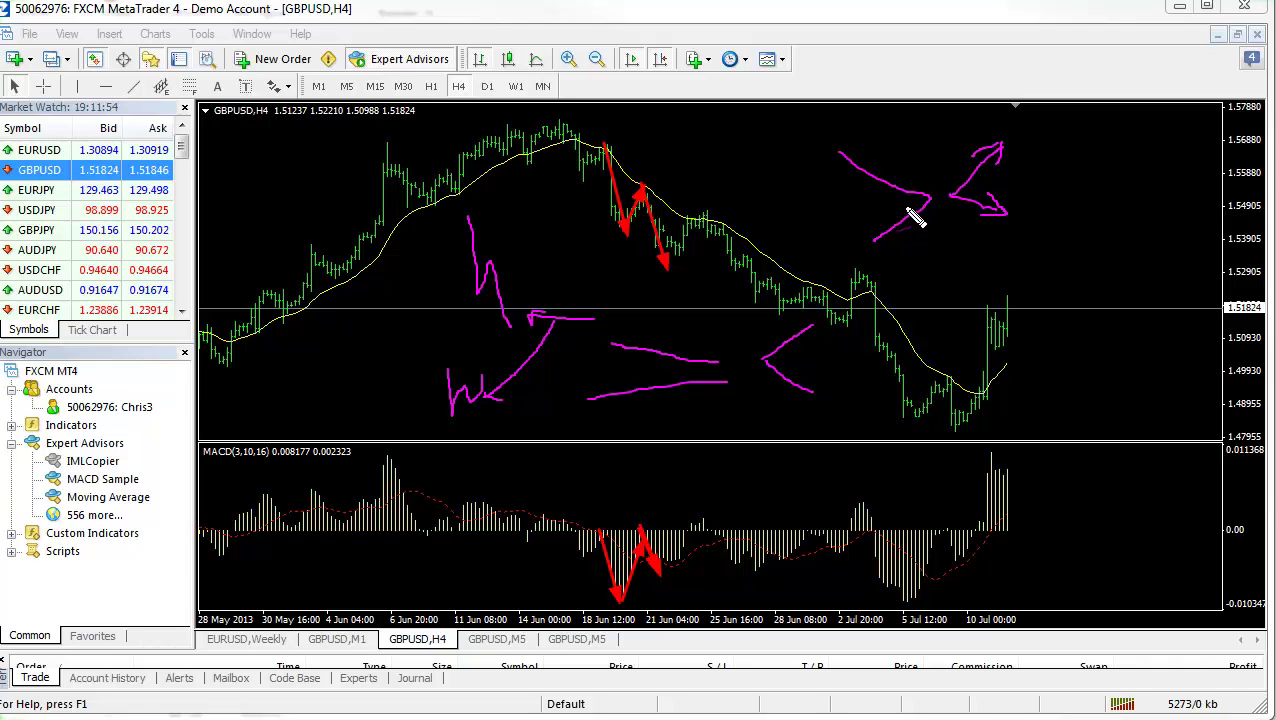
left_click_drag(896, 180, 926, 205)
Retrace the second June drop in magenta on price and MACD, mark the price low with horizontal lines, and clear the drawings.
left_click_drag(641, 189, 664, 266)
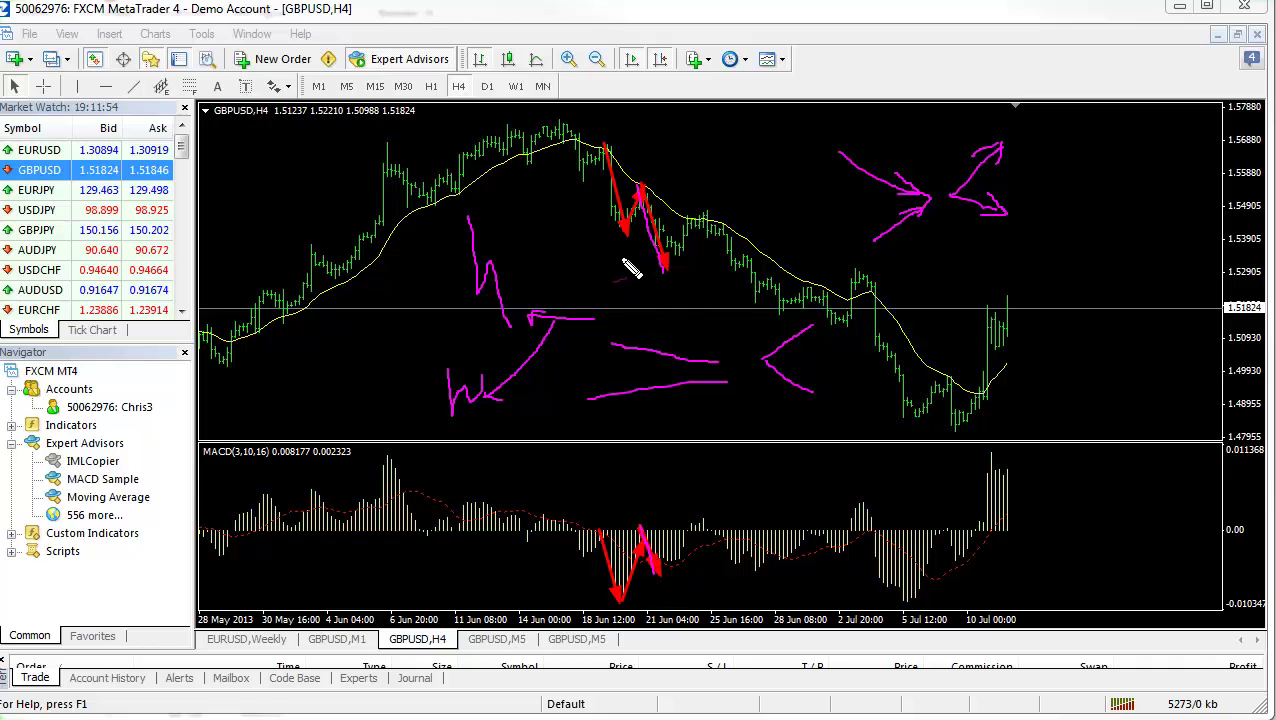
mouse_move(620, 258)
left_mouse_down()
mouse_move(697, 260)
mouse_move(615, 268)
mouse_move(701, 266)
left_mouse_up()
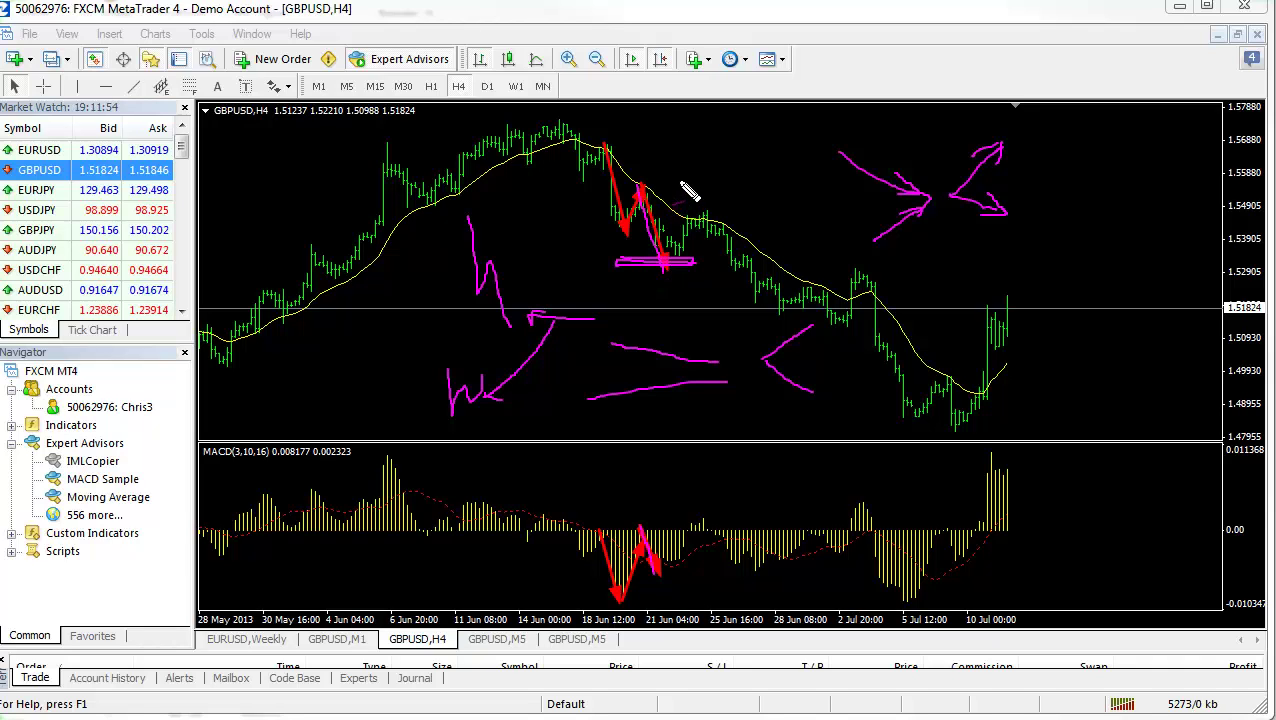
mouse_move(688, 193)
left_mouse_down()
mouse_move(661, 205)
mouse_move(670, 197)
left_mouse_up()
key("Escape")
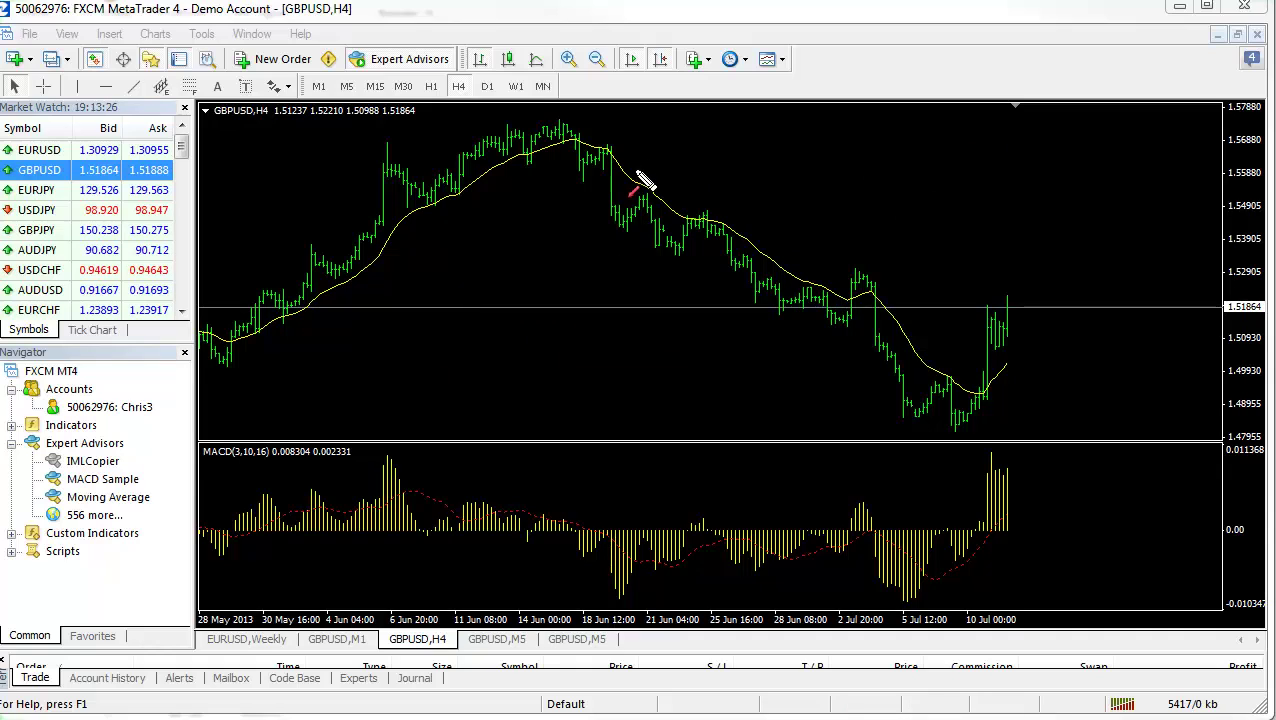
Point red arrows at the June pullback on the price bars and MACD, and trace the MACD drop and bounce.
left_click_drag(645, 158, 645, 190)
left_click_drag(643, 484, 643, 520)
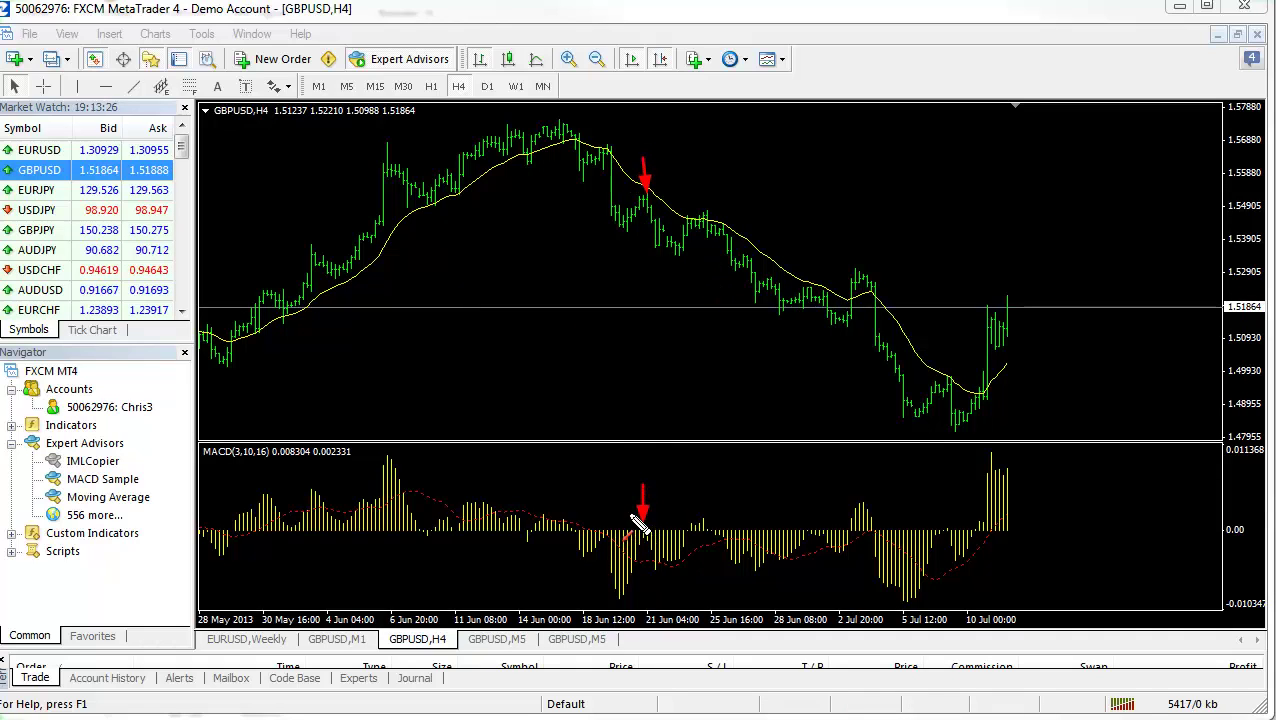
left_click_drag(617, 603, 635, 545)
left_click_drag(591, 500, 591, 515)
left_click_drag(585, 552, 597, 532)
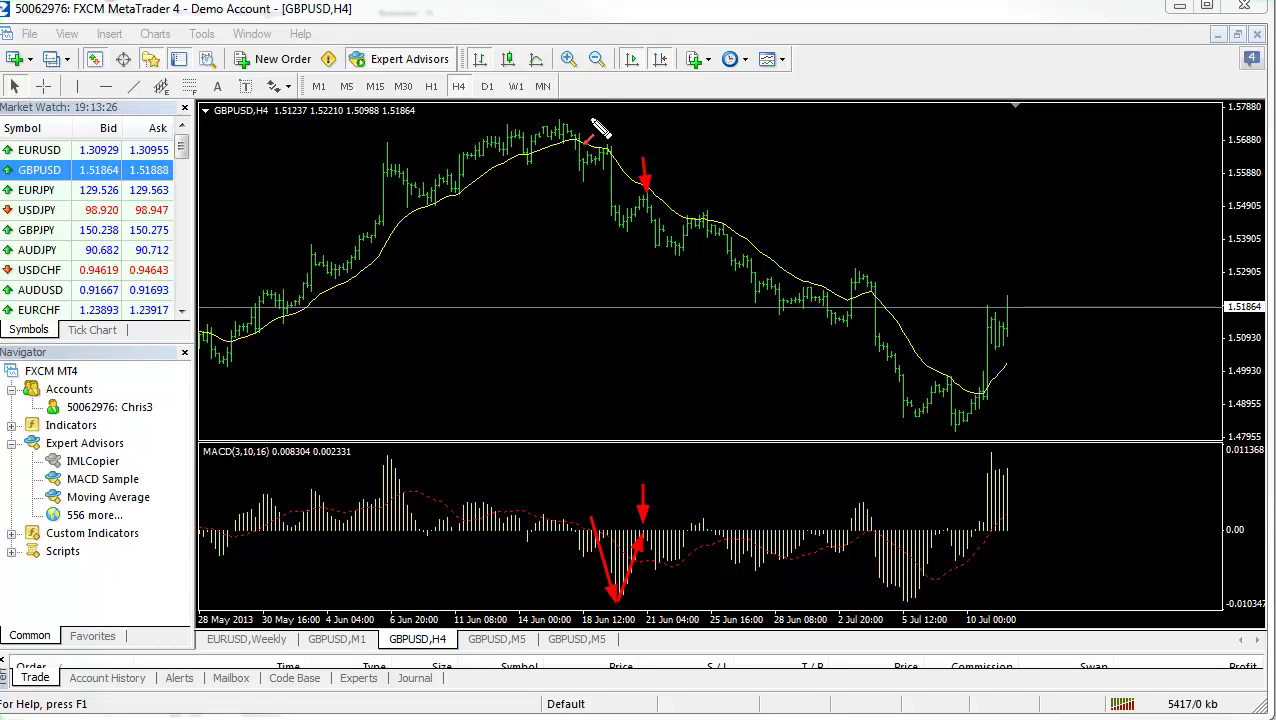
Trace the June price swings and second MACD drop in red, and link the underlined price low to the MACD with a magenta arrow.
mouse_move(593, 122)
left_mouse_down()
mouse_move(628, 240)
mouse_move(644, 189)
mouse_move(666, 264)
left_mouse_up()
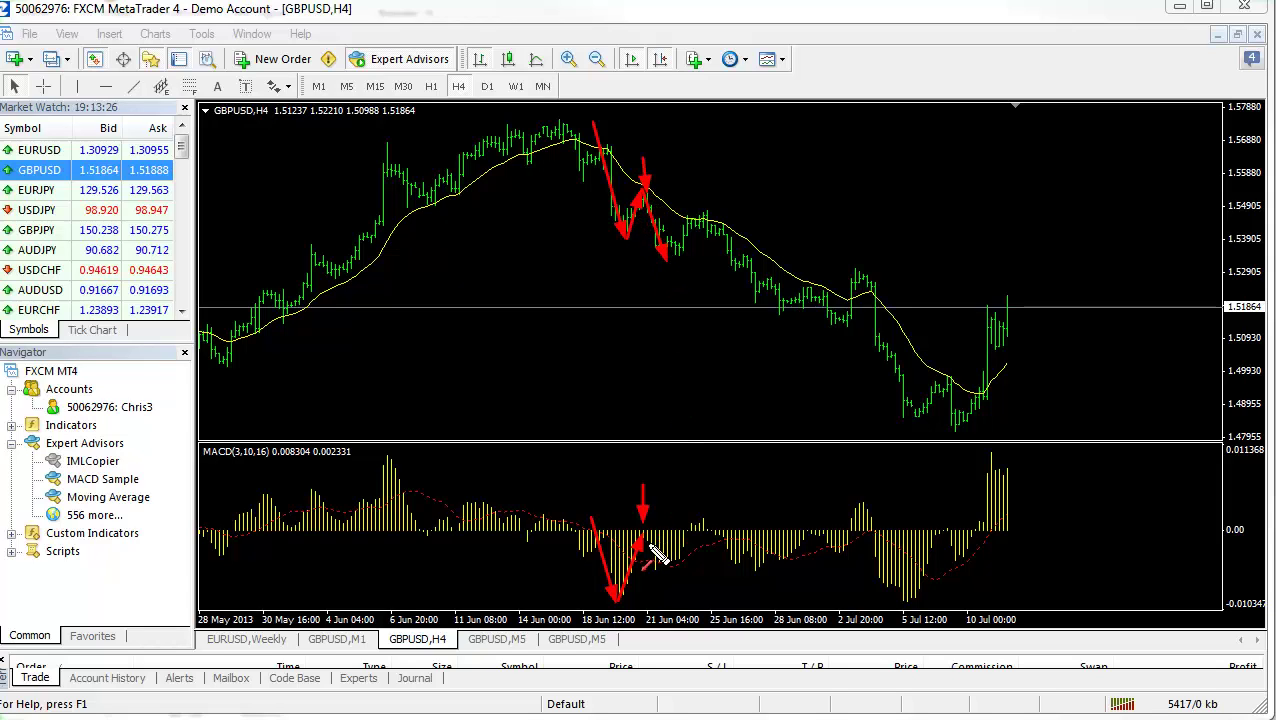
left_click_drag(641, 527, 665, 580)
mouse_move(607, 260)
left_mouse_down()
mouse_move(702, 261)
mouse_move(607, 258)
left_mouse_up()
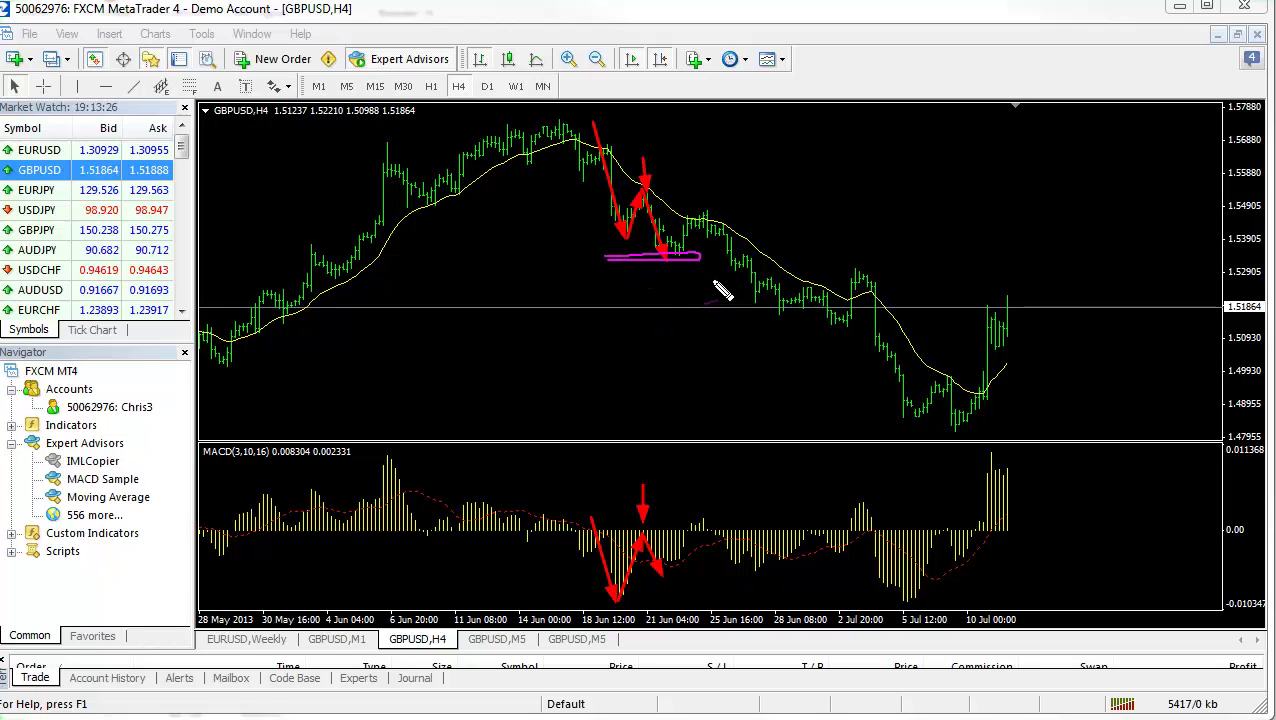
mouse_move(710, 282)
left_mouse_down()
mouse_move(718, 360)
mouse_move(665, 527)
mouse_move(680, 520)
left_mouse_up()
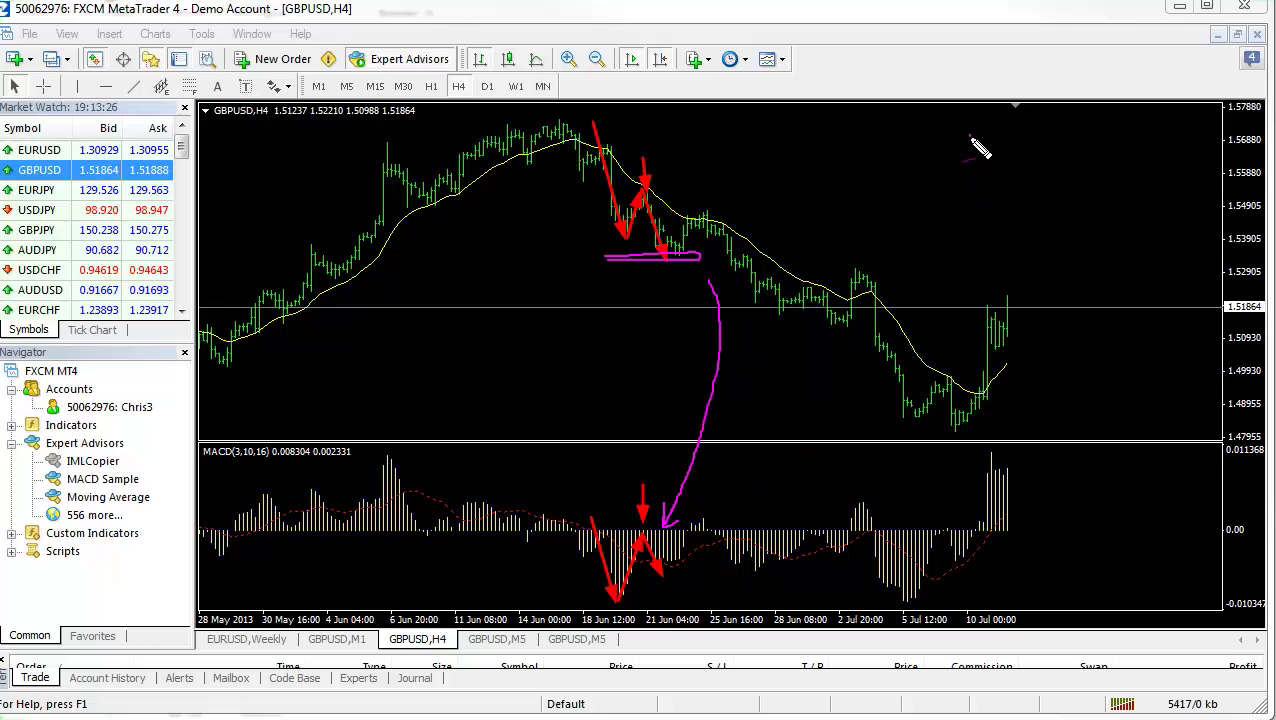
Sketch a falling price zigzag beside a MACD zigzag with a higher second low, and point magenta arrows at both second lows.
mouse_move(971, 138)
left_mouse_down()
mouse_move(972, 198)
mouse_move(991, 174)
mouse_move(1003, 214)
left_mouse_up()
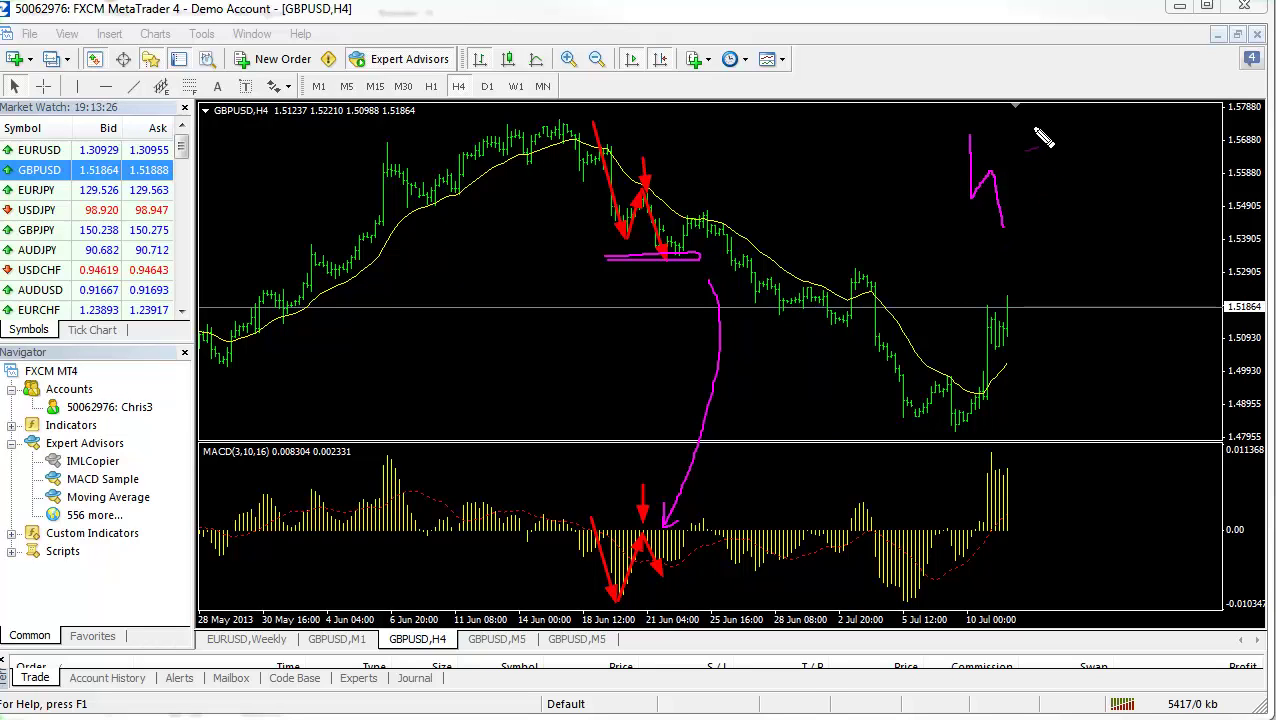
left_click_drag(218, 124, 240, 124)
mouse_move(1020, 129)
left_mouse_down()
mouse_move(1026, 184)
mouse_move(1037, 154)
mouse_move(1056, 158)
mouse_move(1061, 141)
left_mouse_up()
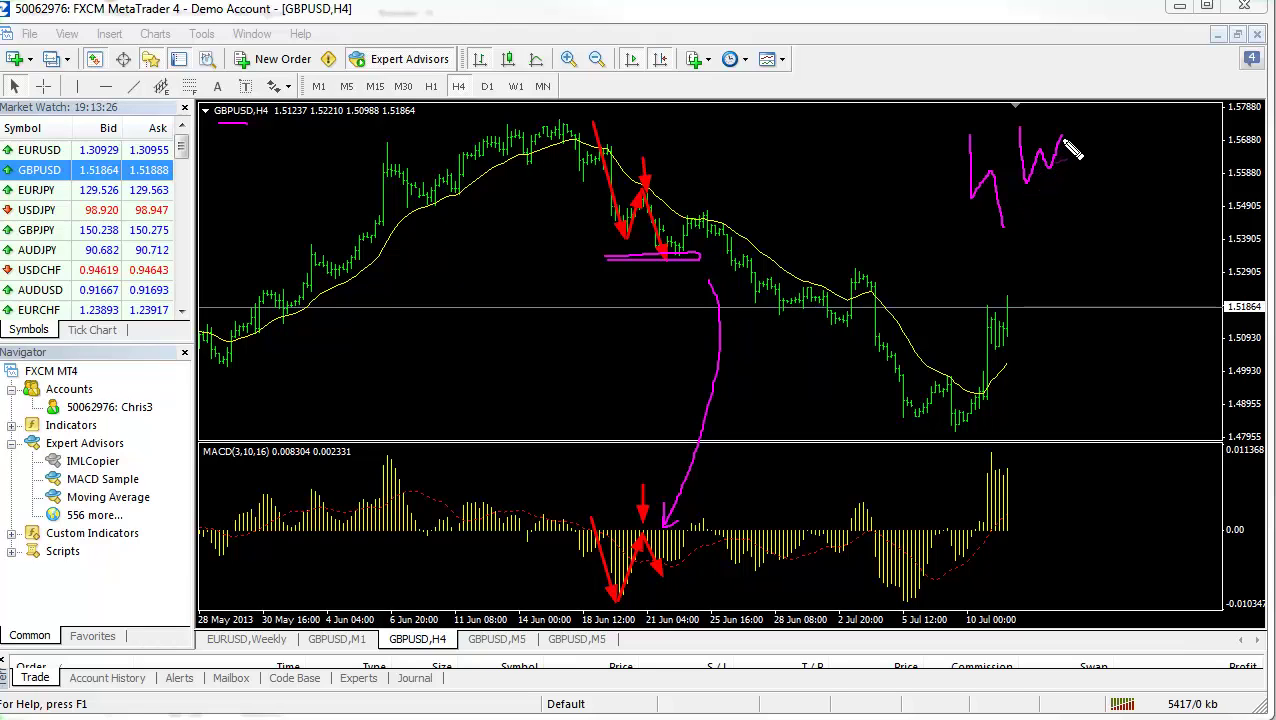
mouse_move(1108, 214)
left_mouse_down()
mouse_move(1046, 184)
mouse_move(1084, 210)
mouse_move(1001, 207)
mouse_move(1012, 200)
mouse_move(995, 180)
mouse_move(1005, 231)
mouse_move(1066, 175)
left_mouse_up()
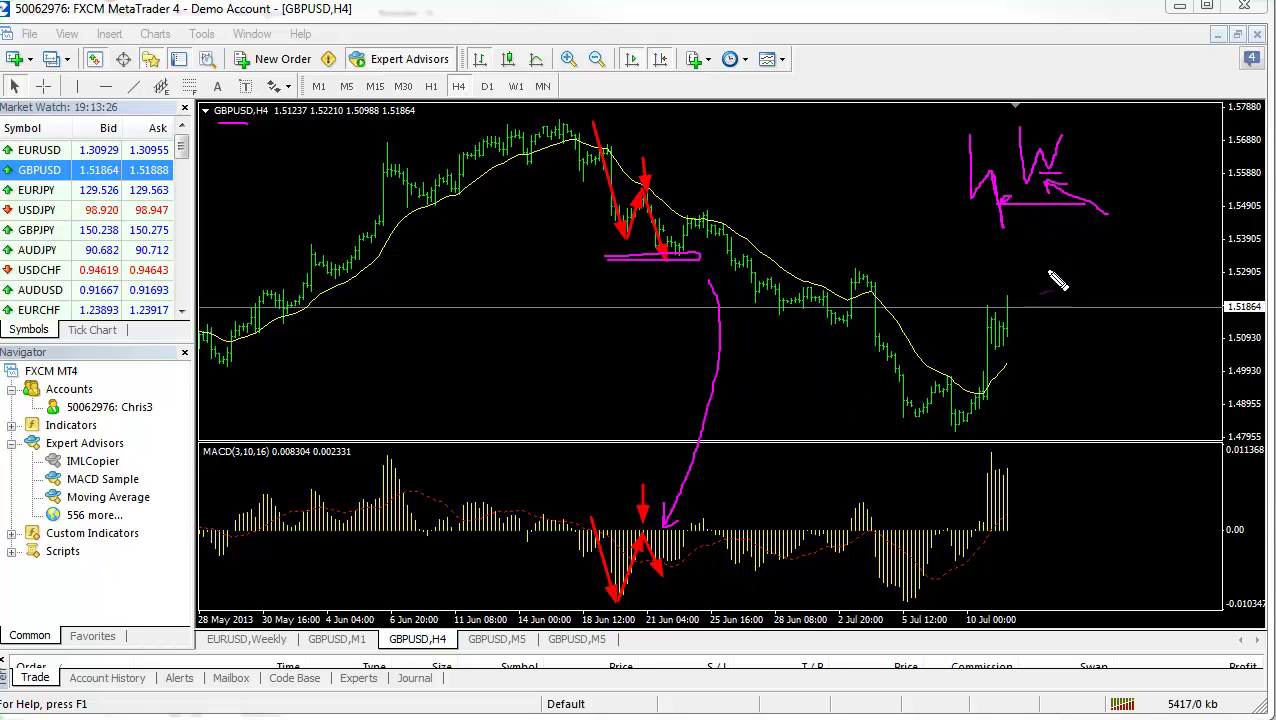
Draw long magenta arrows to the June MACD low and the matching price low, and clear the drawings.
left_click_drag(1047, 269, 690, 530)
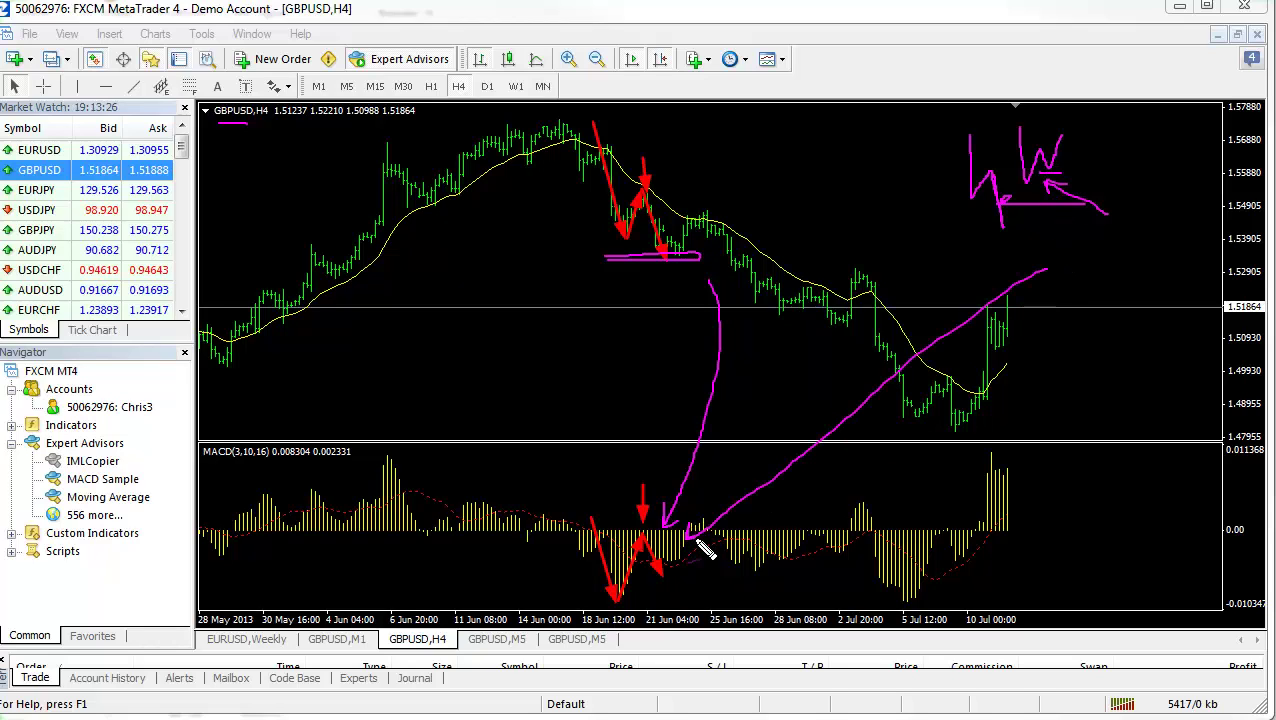
mouse_move(1030, 272)
left_mouse_down()
mouse_move(720, 263)
mouse_move(745, 252)
mouse_move(730, 268)
left_mouse_up()
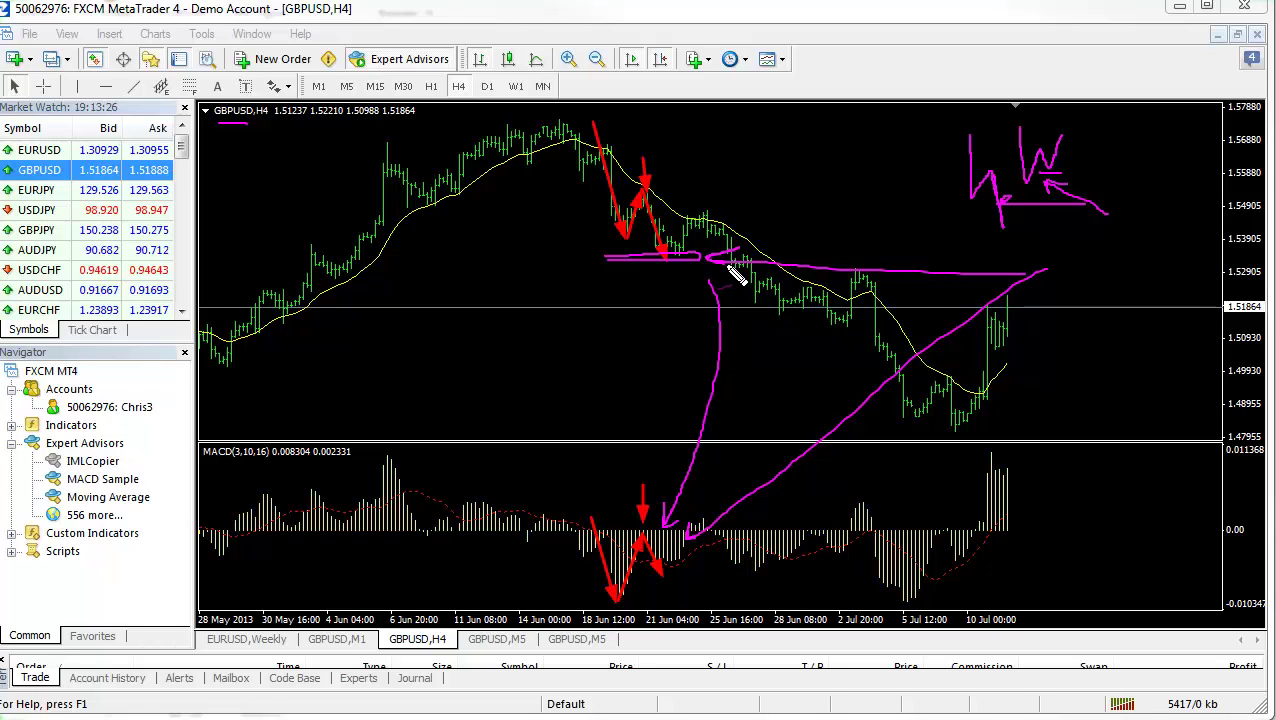
key("Escape")
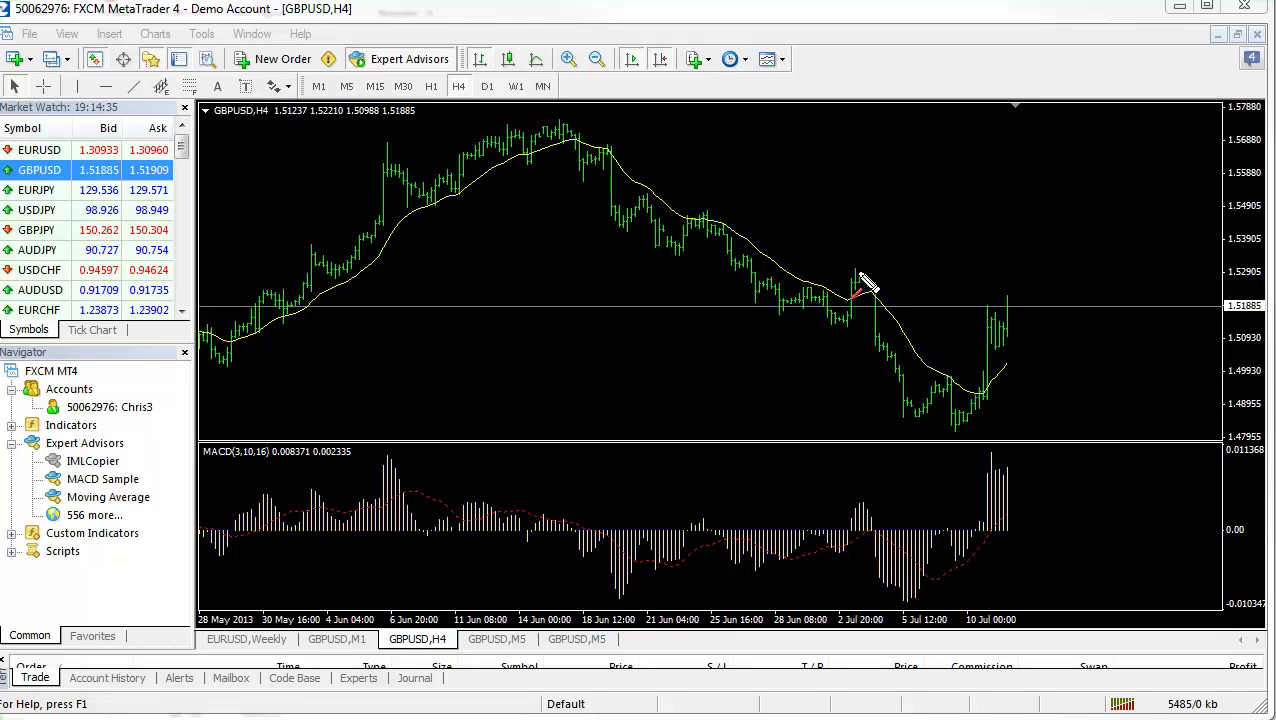
Trace the early-July drop and bounce with red arrows on price and MACD, and point a red arrow at the pullback high.
mouse_move(857, 271)
left_mouse_down()
mouse_move(900, 420)
mouse_move(940, 376)
left_mouse_up()
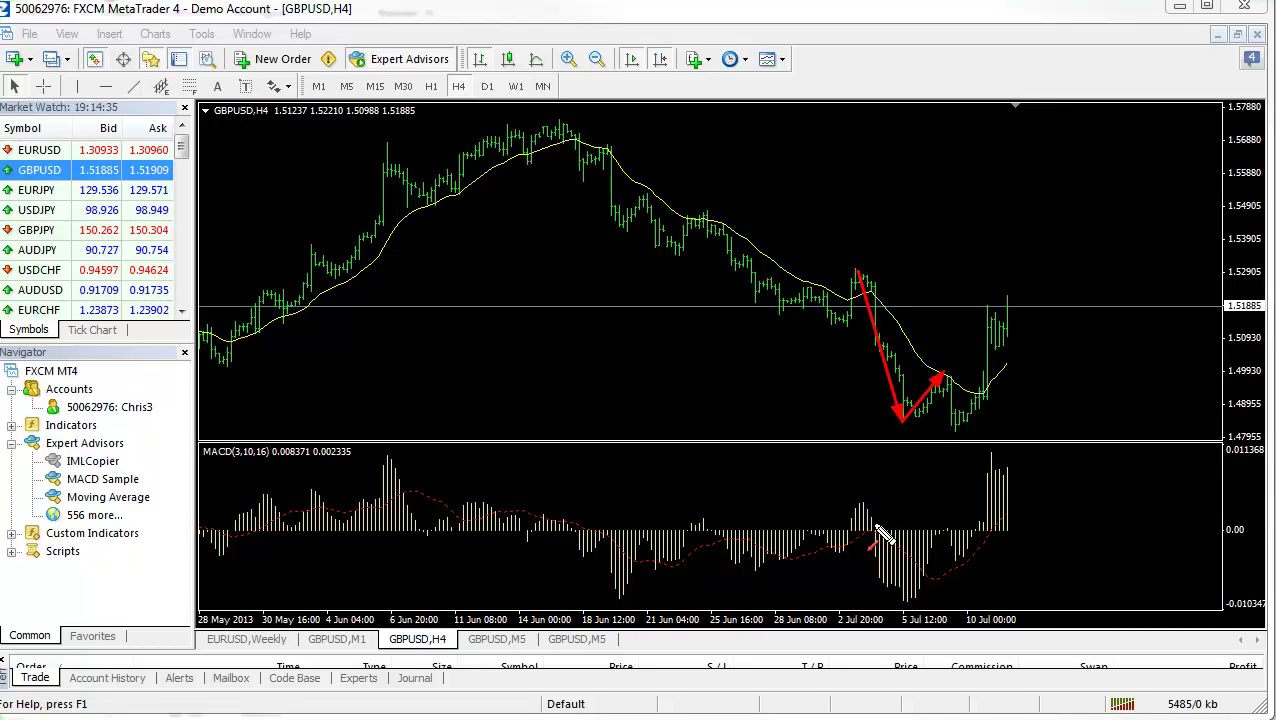
mouse_move(859, 503)
left_mouse_down()
mouse_move(903, 600)
mouse_move(930, 575)
mouse_move(942, 528)
left_mouse_up()
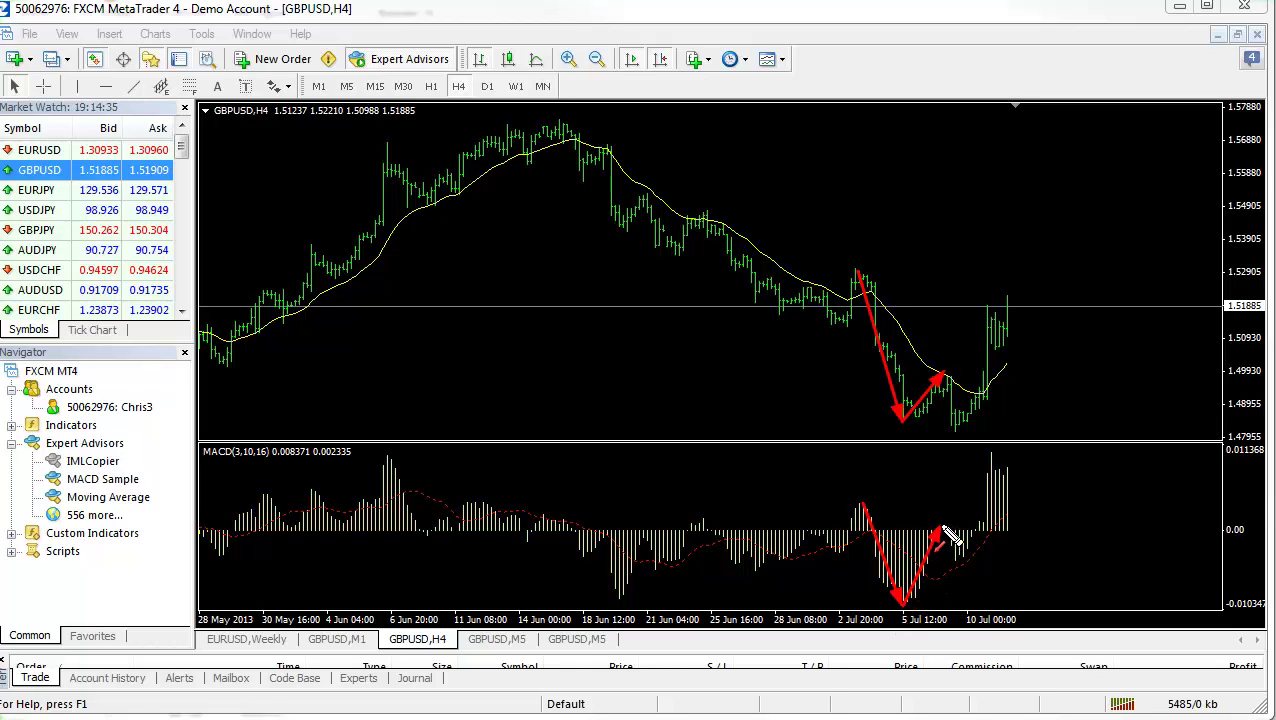
left_click_drag(955, 347, 944, 372)
Circle the H4 timeframe in magenta, draw an arrow down to the July price low, and underline the matching MACD low.
mouse_move(463, 72)
left_mouse_down()
mouse_move(464, 114)
mouse_move(468, 72)
left_mouse_up()
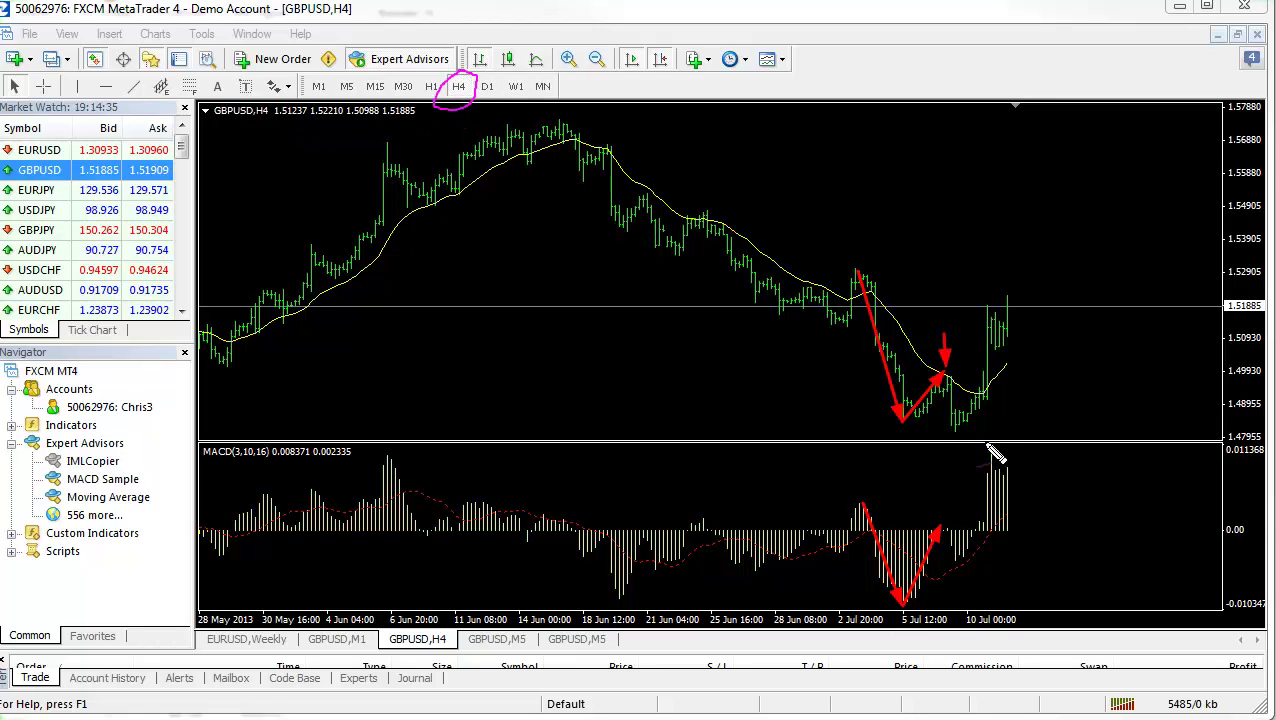
left_click_drag(946, 374, 958, 430)
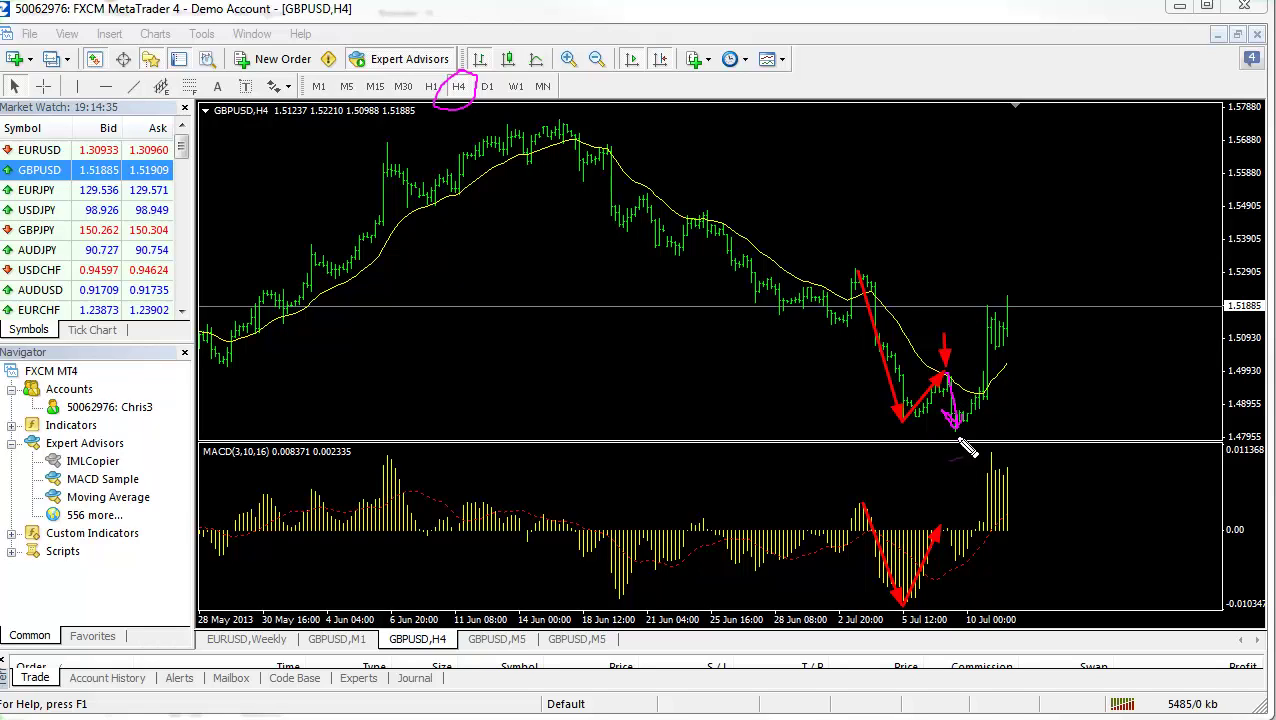
left_click_drag(938, 571, 979, 572)
Handwrite magenta notes including "SS", "B/C", "Close" and "B-L" beside the chart, and draw an arrow rising from the July price low.
mouse_move(1064, 334)
left_mouse_down()
mouse_move(1089, 352)
mouse_move(1115, 348)
mouse_move(1108, 415)
mouse_move(1134, 395)
mouse_move(1057, 425)
mouse_move(1058, 405)
mouse_move(1062, 426)
mouse_move(1083, 402)
mouse_move(1079, 428)
mouse_move(1088, 408)
mouse_move(1104, 429)
mouse_move(1067, 458)
mouse_move(1084, 468)
mouse_move(1083, 443)
mouse_move(1086, 475)
mouse_move(1101, 458)
mouse_move(1134, 476)
mouse_move(1166, 475)
left_mouse_up()
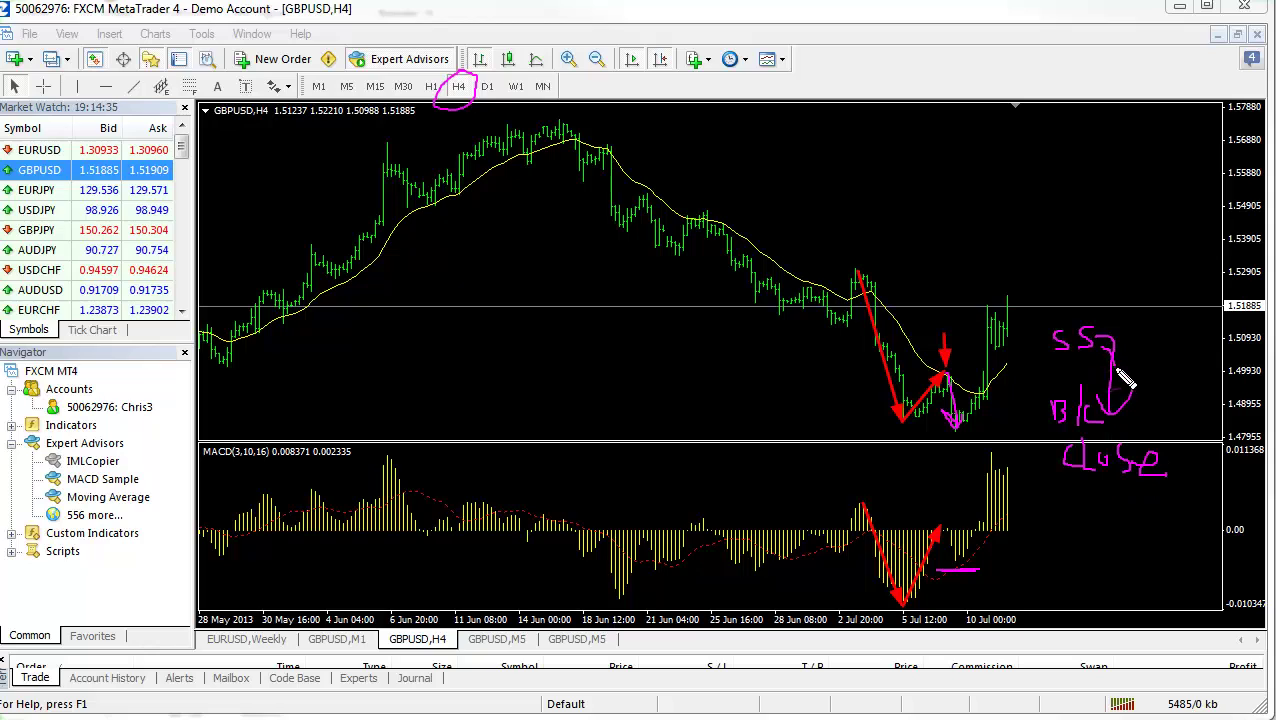
left_click_drag(1062, 466, 1044, 467)
mouse_move(1062, 506)
left_mouse_down()
mouse_move(1078, 528)
mouse_move(1116, 524)
mouse_move(1106, 521)
left_mouse_up()
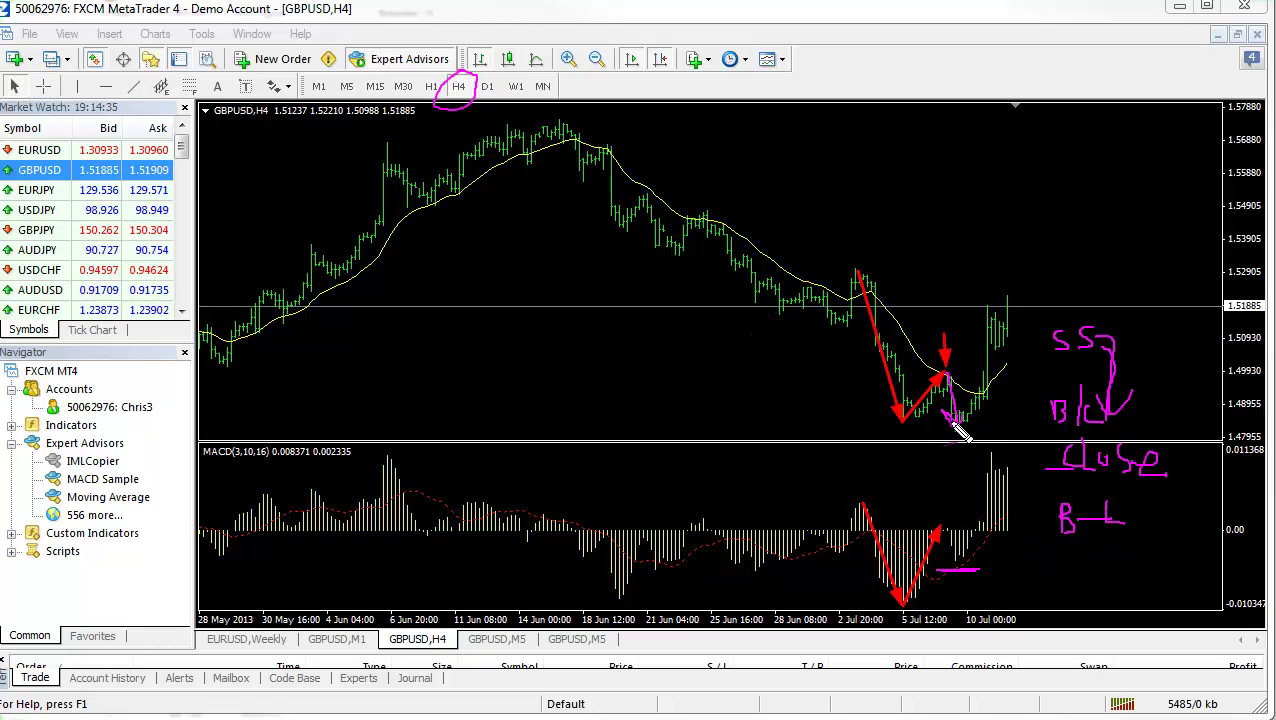
left_click_drag(955, 426, 987, 373)
mouse_move(1074, 540)
left_mouse_down()
mouse_move(1062, 568)
mouse_move(1122, 545)
mouse_move(1122, 564)
mouse_move(1136, 539)
mouse_move(1127, 563)
mouse_move(1154, 561)
mouse_move(1096, 594)
mouse_move(1097, 578)
mouse_move(1112, 591)
mouse_move(1180, 597)
left_mouse_up()
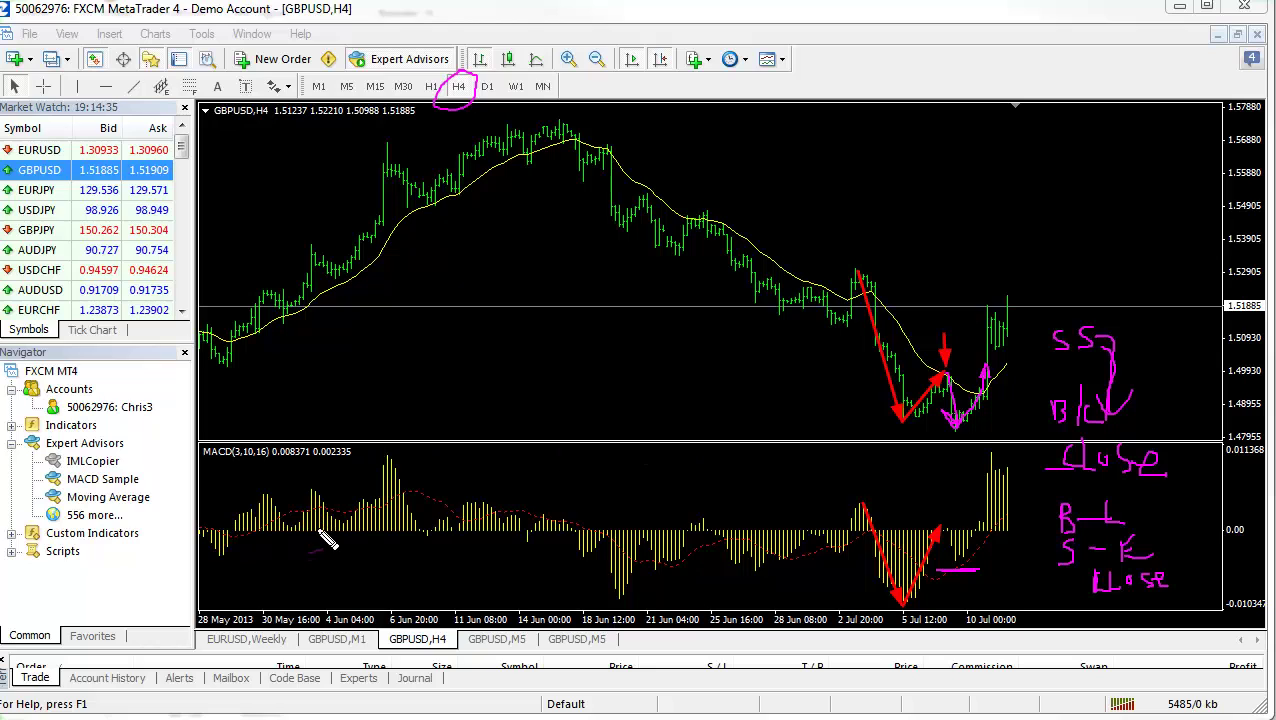
Trace the early-June MACD hump and the price bars after that peak in magenta, and clear the drawings.
mouse_move(328, 528)
left_mouse_down()
mouse_move(383, 460)
mouse_move(403, 461)
mouse_move(420, 533)
left_mouse_up()
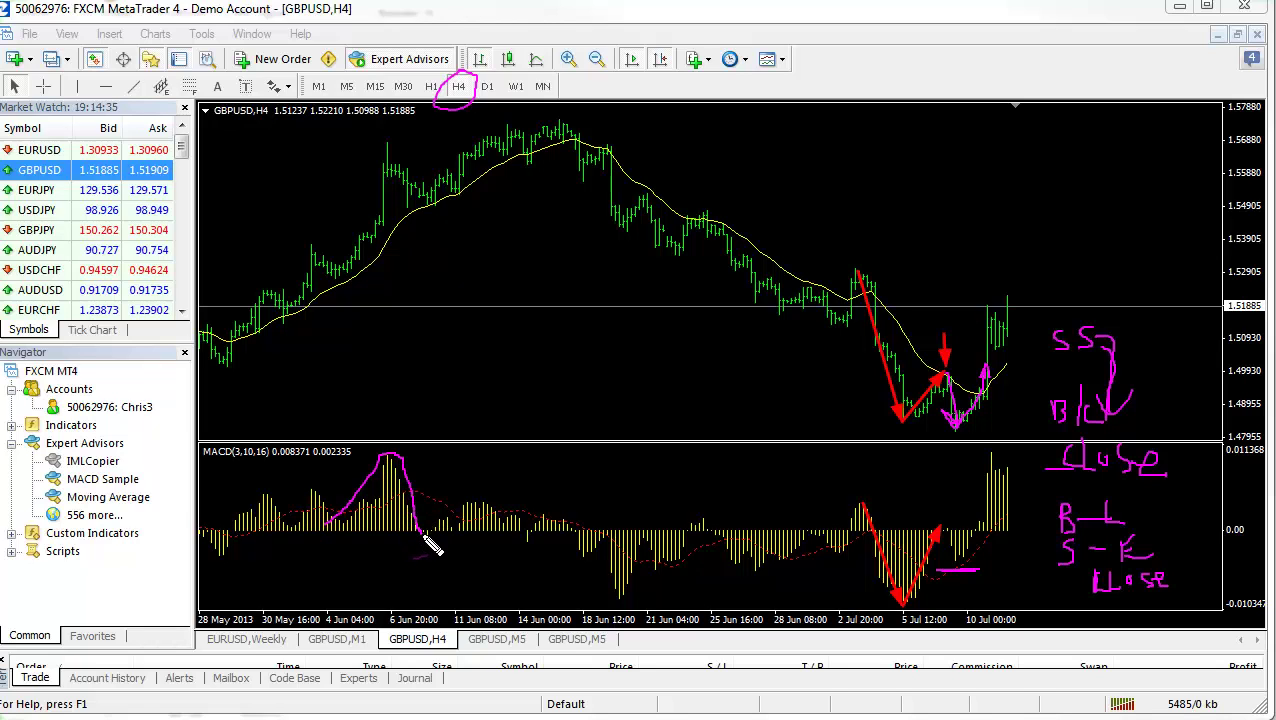
left_click_drag(384, 152, 420, 208)
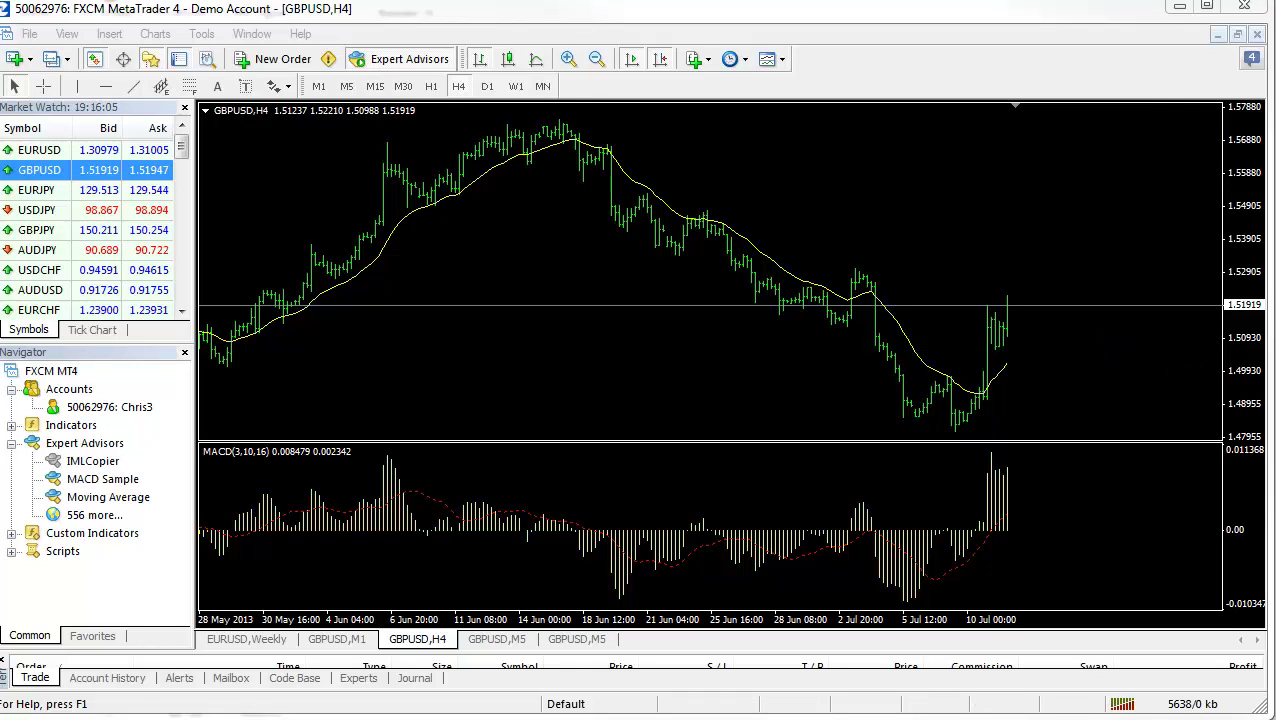
Draw two magenta lines at the July price low, and trace the drop, rally and flag on the price bars and the MACD rise.
left_click_drag(867, 422, 1020, 424)
mouse_move(860, 429)
left_mouse_down()
mouse_move(1022, 434)
mouse_move(964, 415)
mouse_move(988, 318)
left_mouse_up()
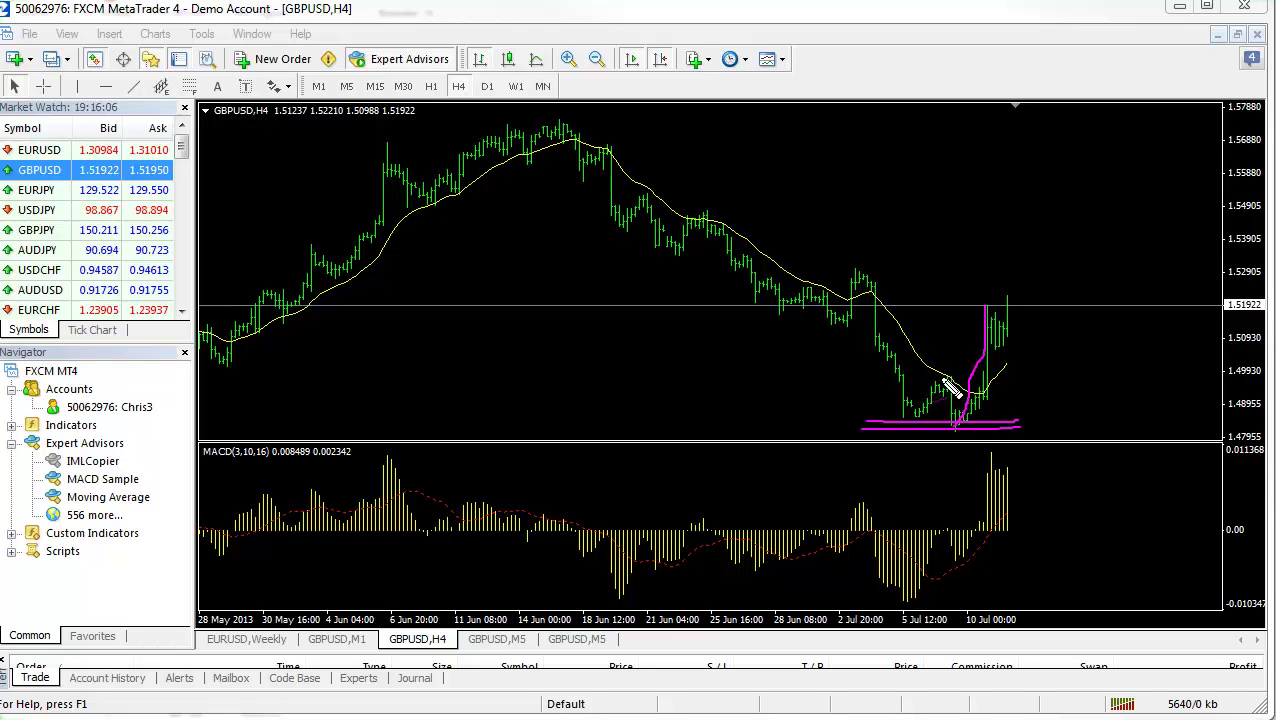
mouse_move(942, 378)
left_mouse_down()
mouse_move(956, 422)
mouse_move(976, 372)
left_mouse_up()
mouse_move(988, 310)
left_mouse_down()
mouse_move(990, 345)
mouse_move(992, 306)
mouse_move(1001, 346)
mouse_move(1001, 312)
mouse_move(1004, 355)
mouse_move(1008, 290)
left_mouse_up()
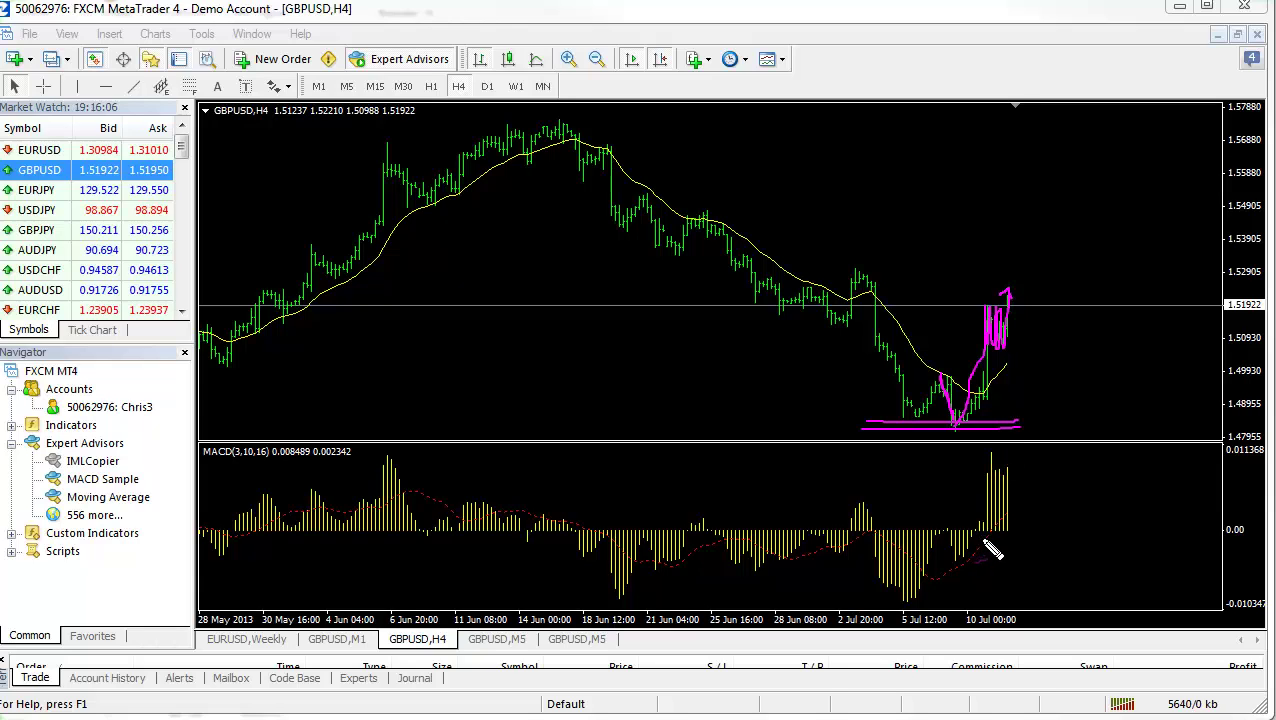
mouse_move(985, 543)
left_mouse_down()
mouse_move(993, 458)
mouse_move(1001, 473)
left_mouse_up()
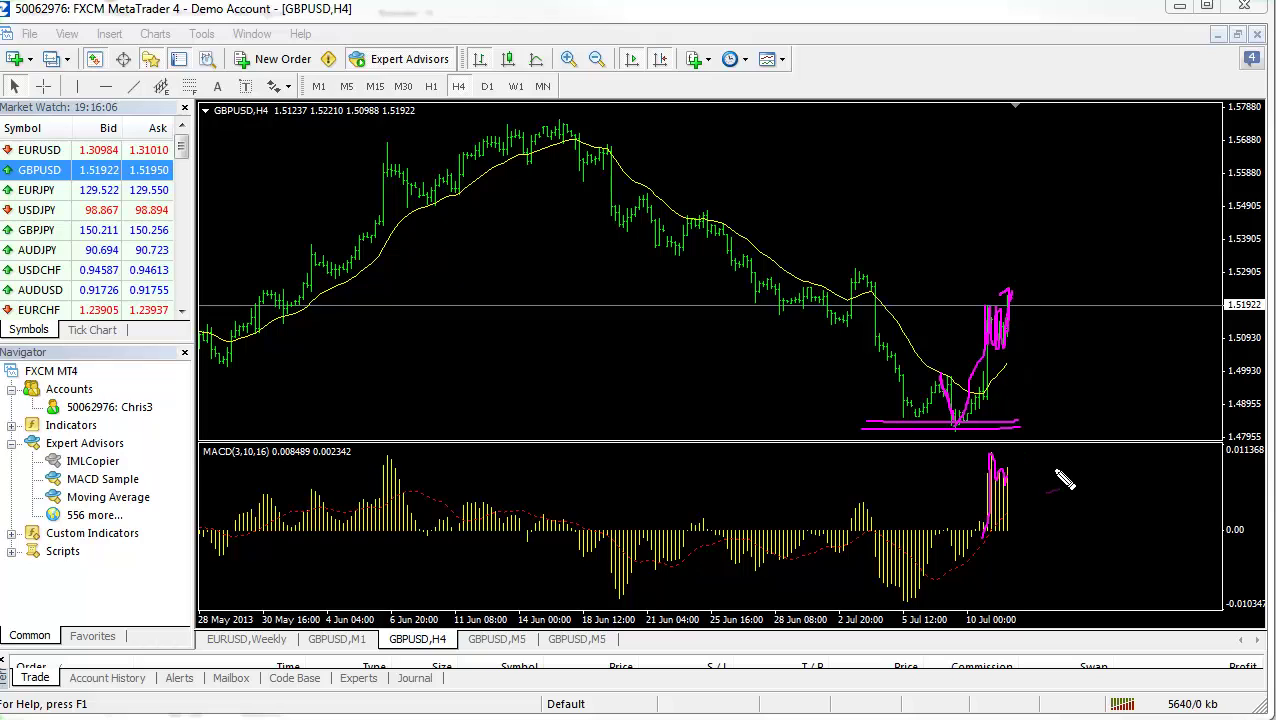
Point magenta arrows at the July flag on the price bars and at its MACD bars, and underline the preceding MACD low.
left_click_drag(1090, 326, 1020, 333)
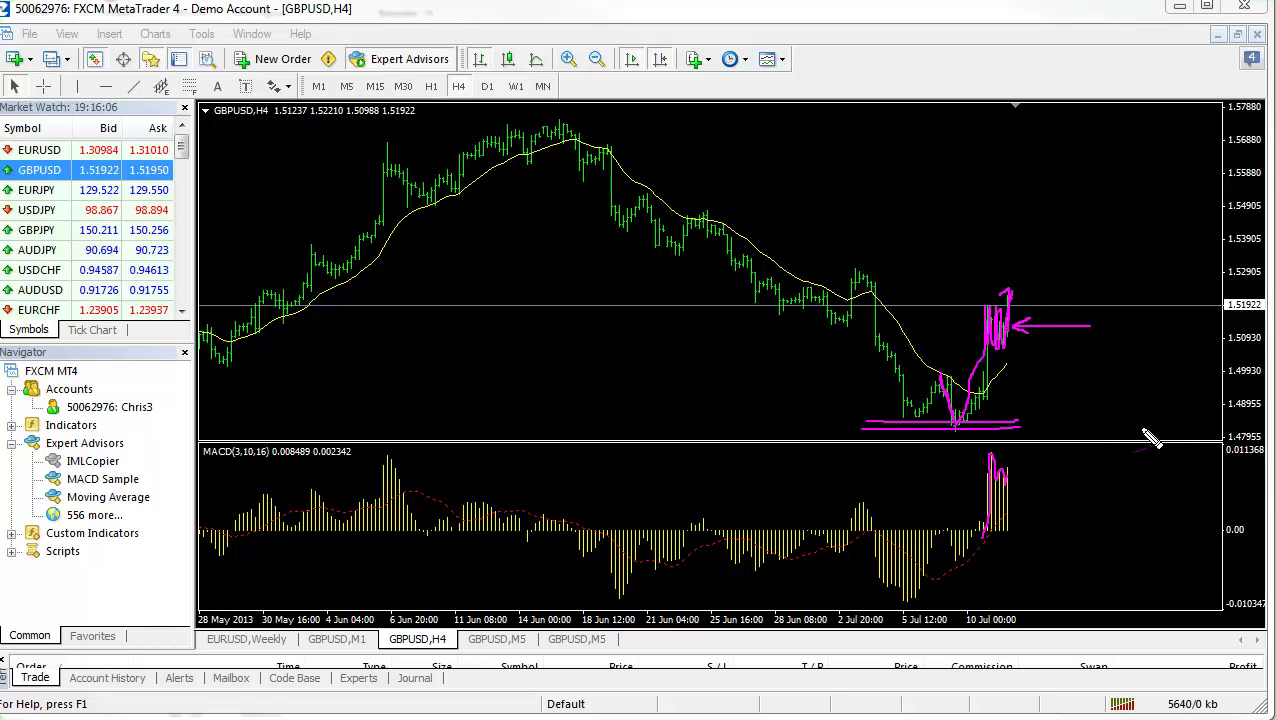
left_click_drag(1136, 489, 1034, 508)
left_click_drag(1026, 572, 957, 572)
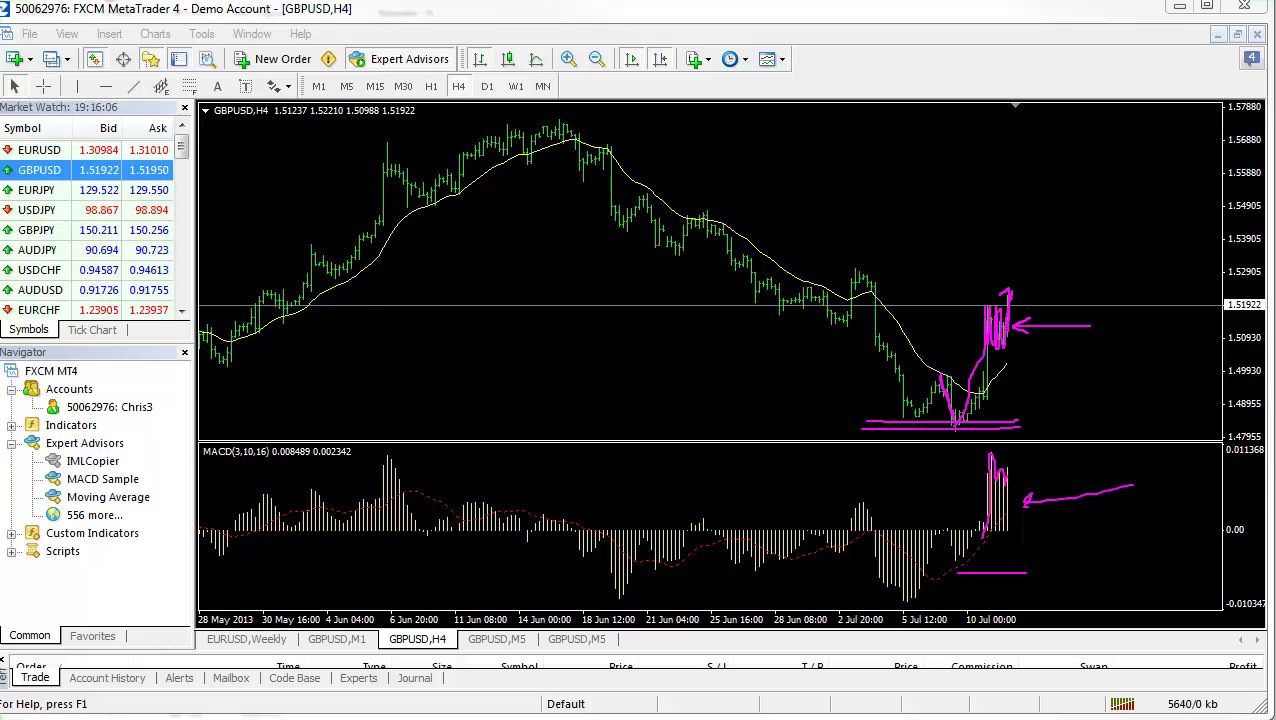
mouse_move(1275, 360)
left_mouse_down()
mouse_move(1198, 358)
mouse_move(1275, 350)
left_mouse_up()
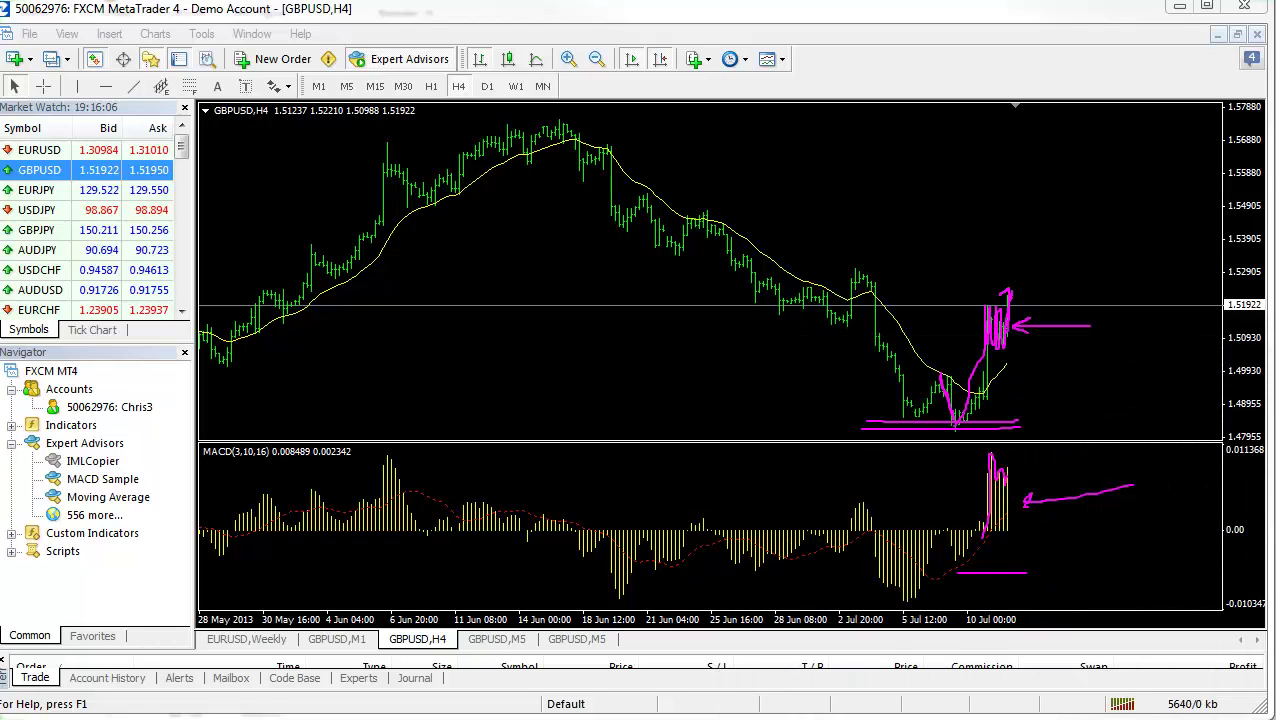